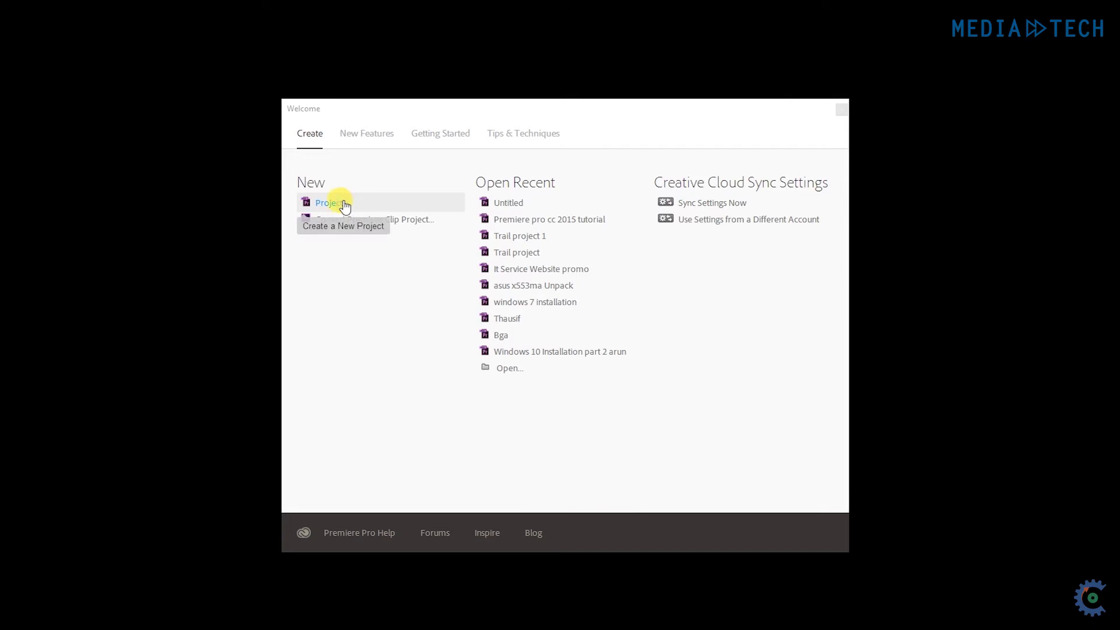
Create a new project named "Premiere pro tutorial", saved in the Documents\Adobe\Premiere Pro\9.0 folder with the default settings
left_click(325, 202)
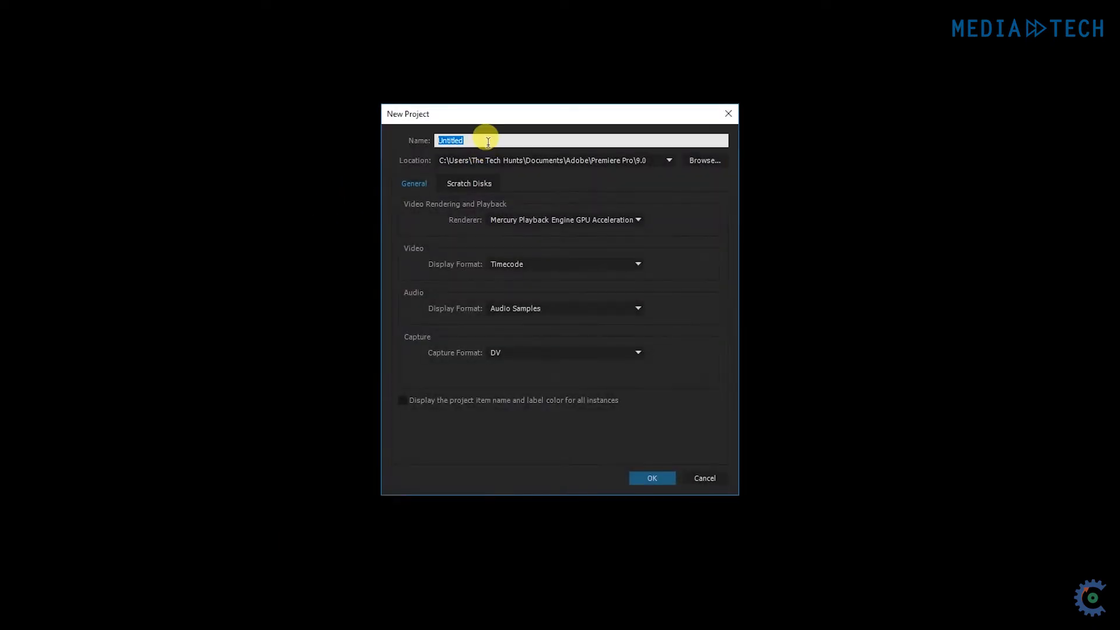
type("Premiere pro")
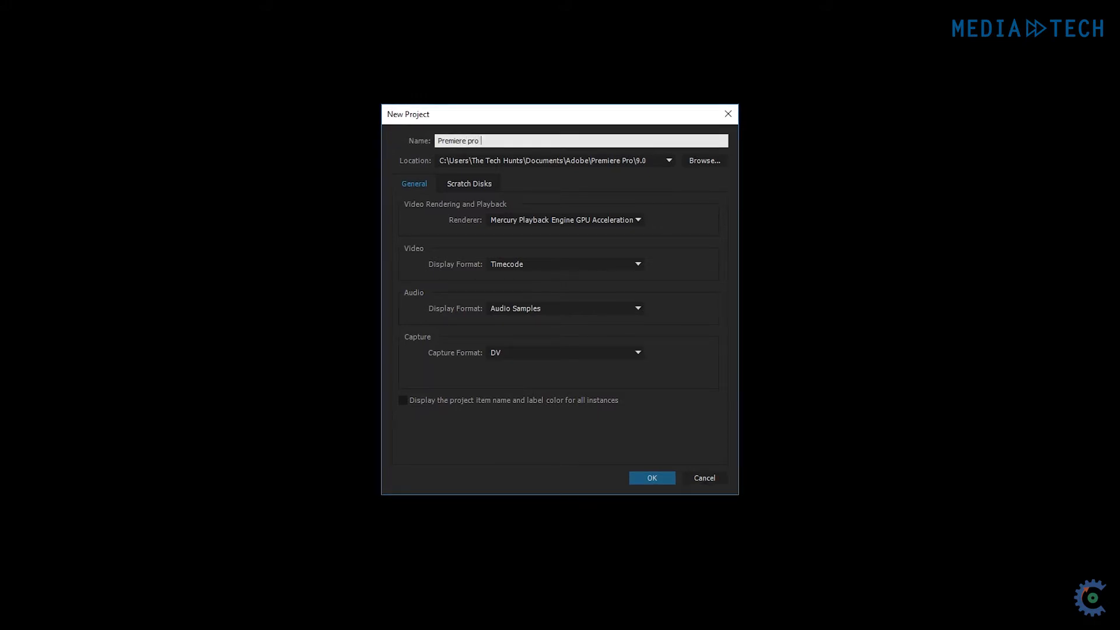
type("tutorial")
left_click(703, 159)
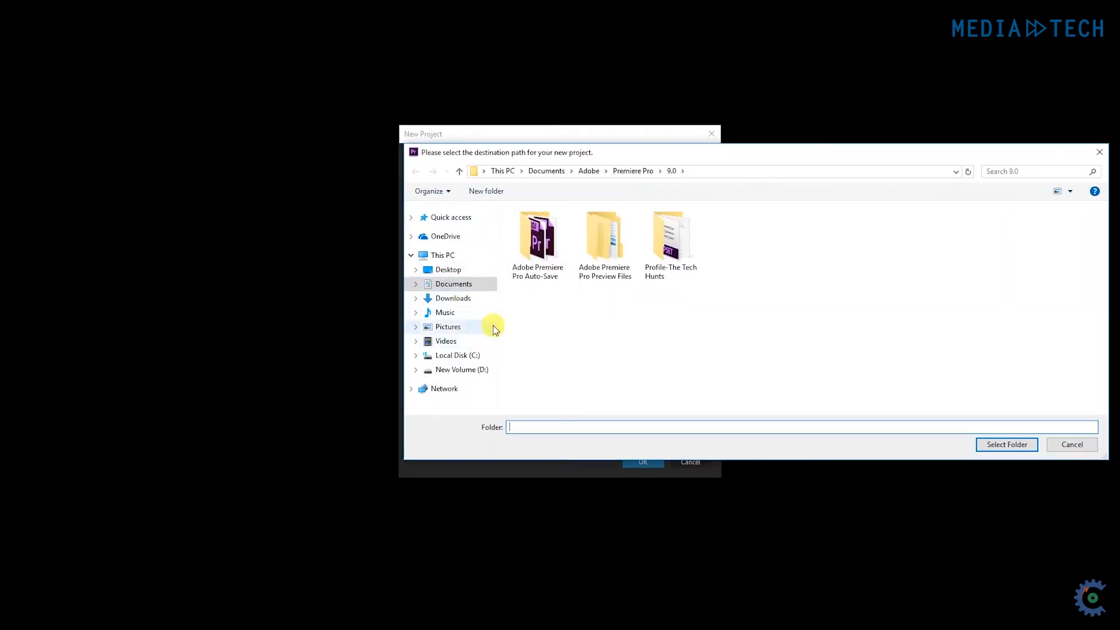
left_click(1027, 445)
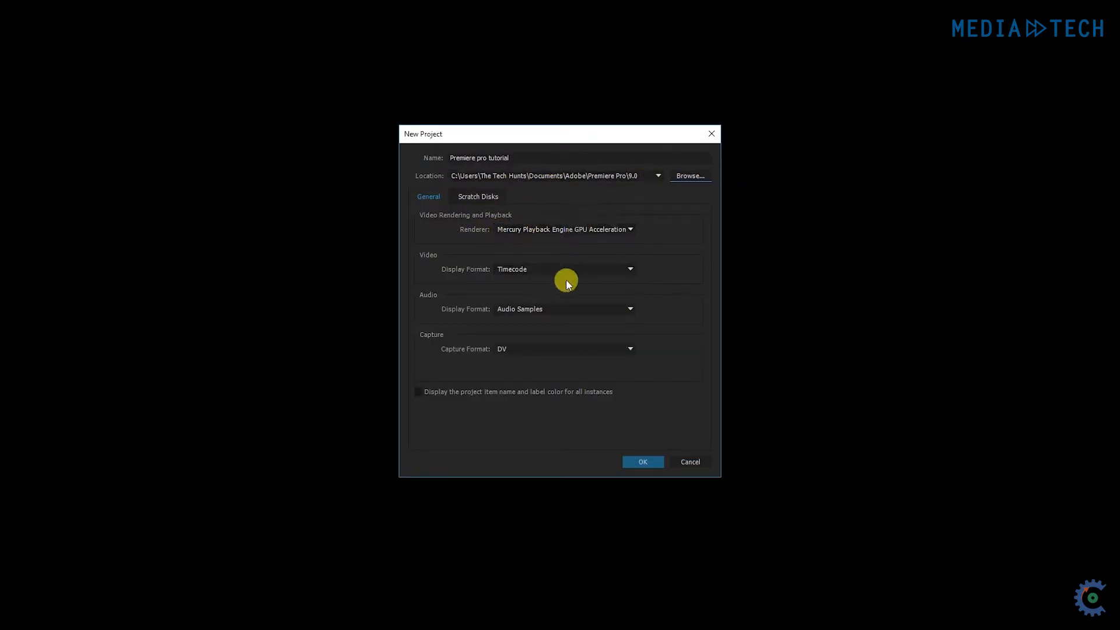
left_click(640, 461)
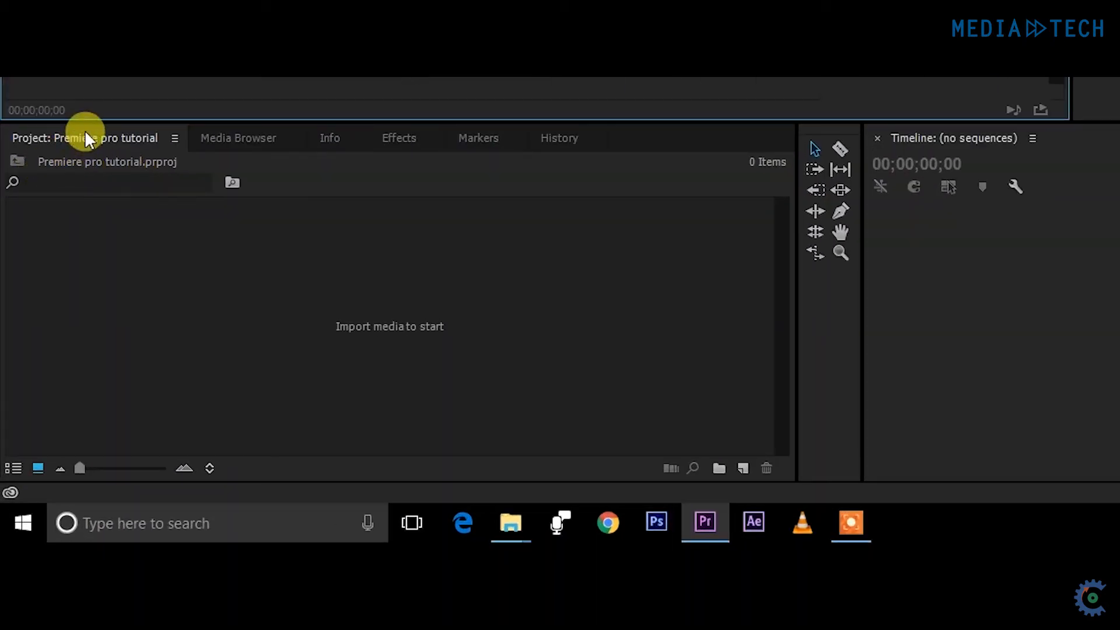
left_click(85, 133)
left_click(174, 139)
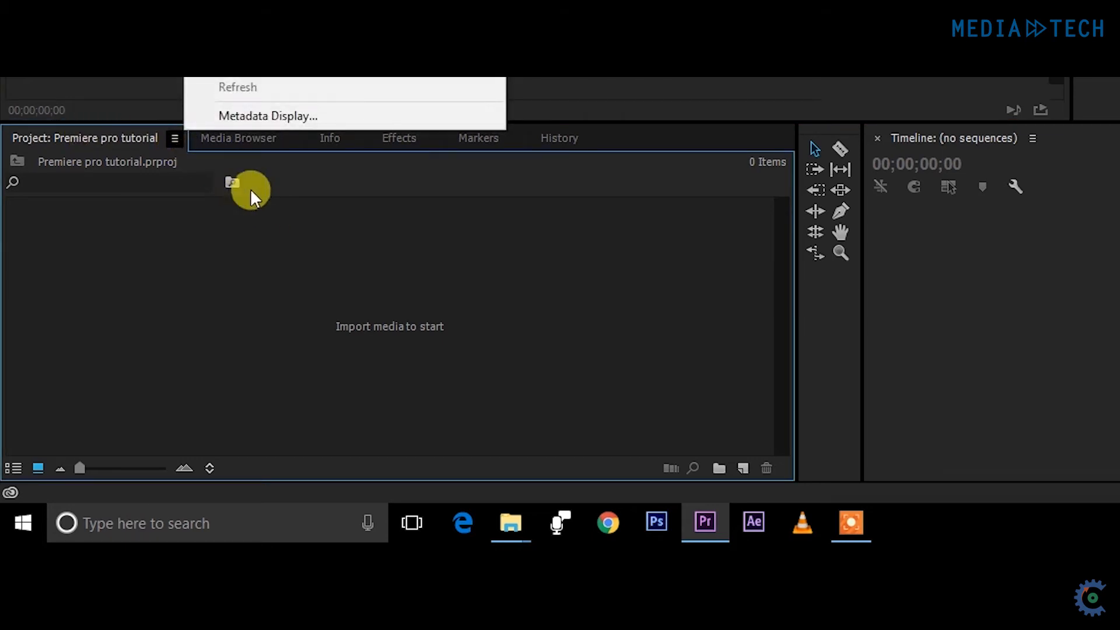
left_click(232, 248)
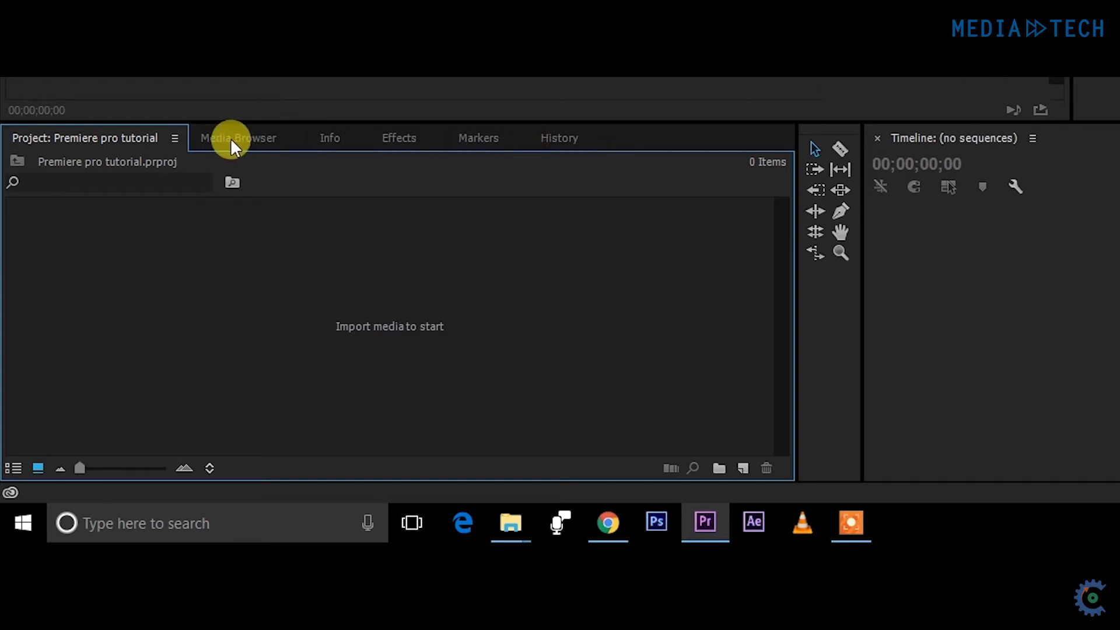
Browse the D: drive in the Media Browser and open the "Trail for media tech" folder
left_click(251, 140)
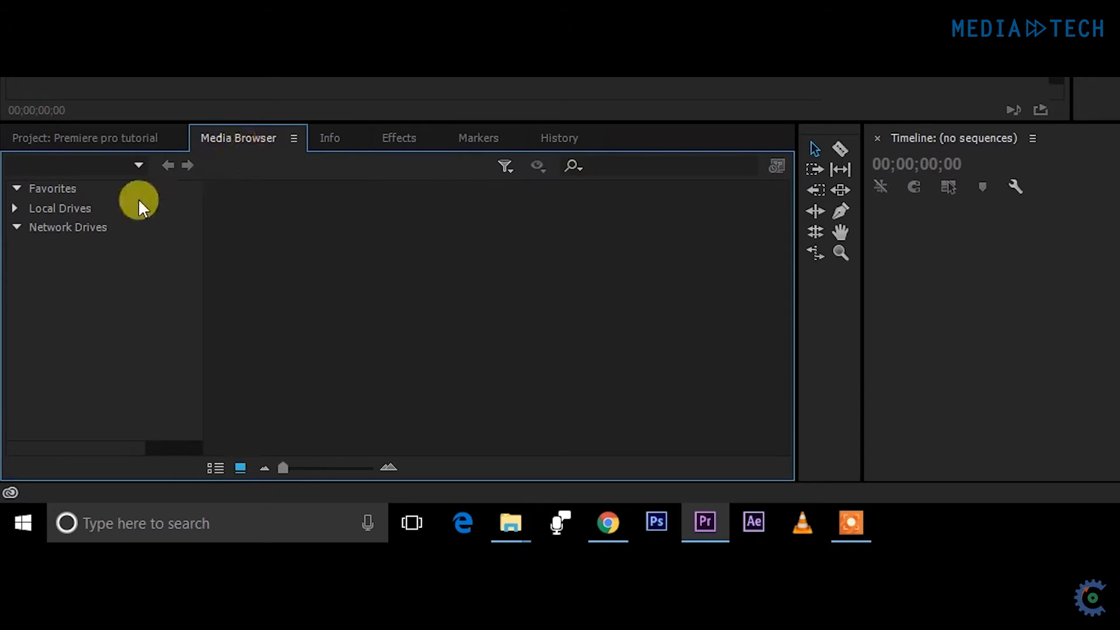
left_click(13, 209)
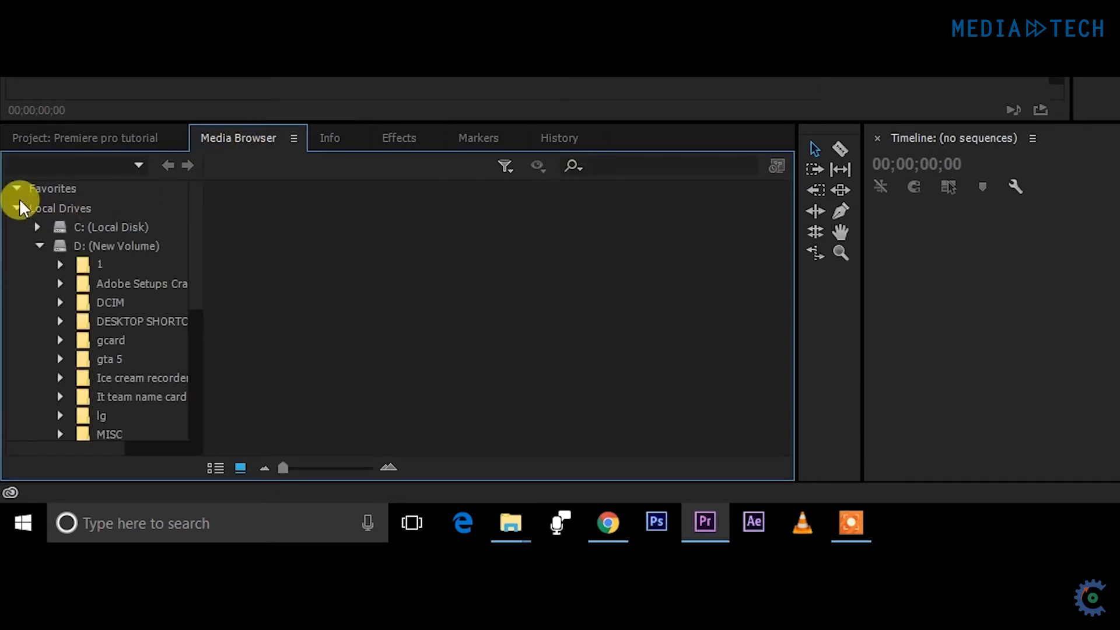
left_click(37, 243)
left_click(37, 242)
scroll(67, 400, "down", 5)
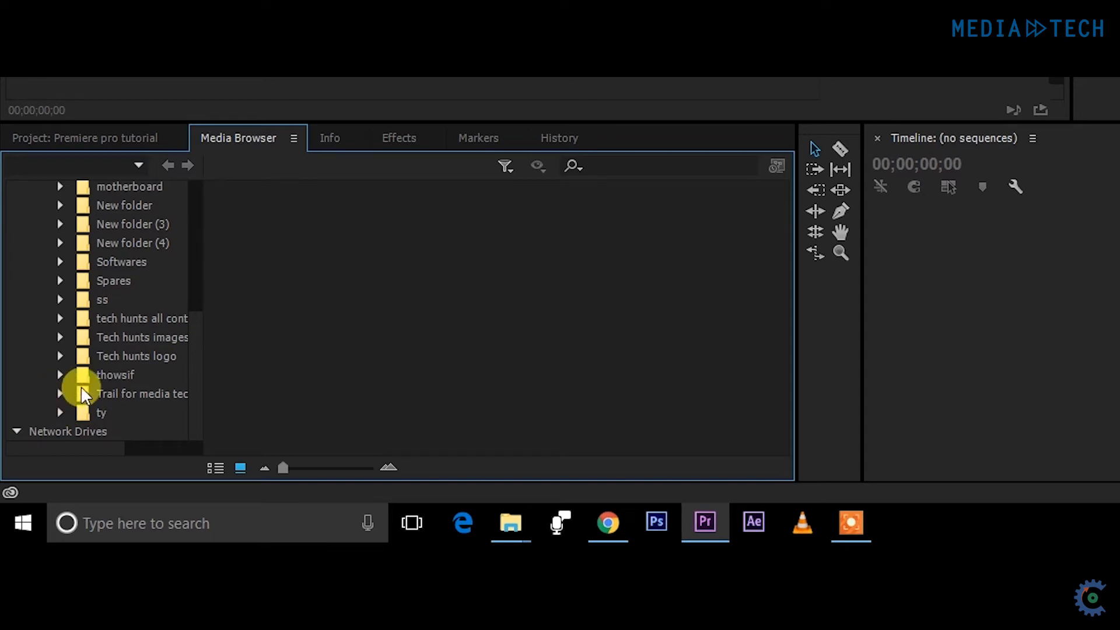
left_click(140, 396)
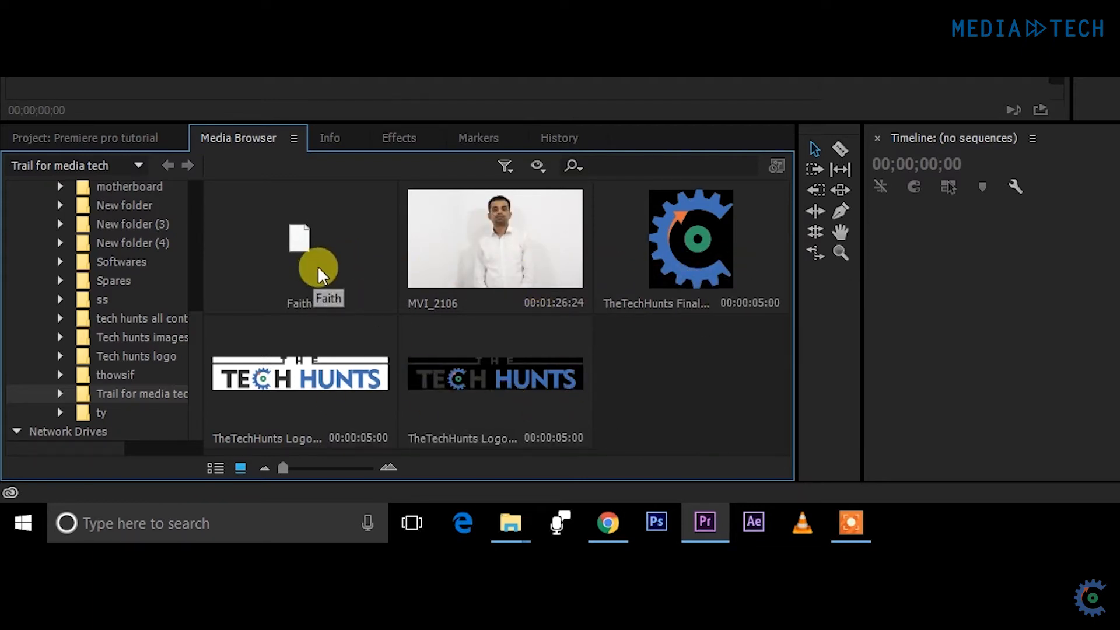
Import all the media files from the folder into the project and clear the selection
key("ctrl+a")
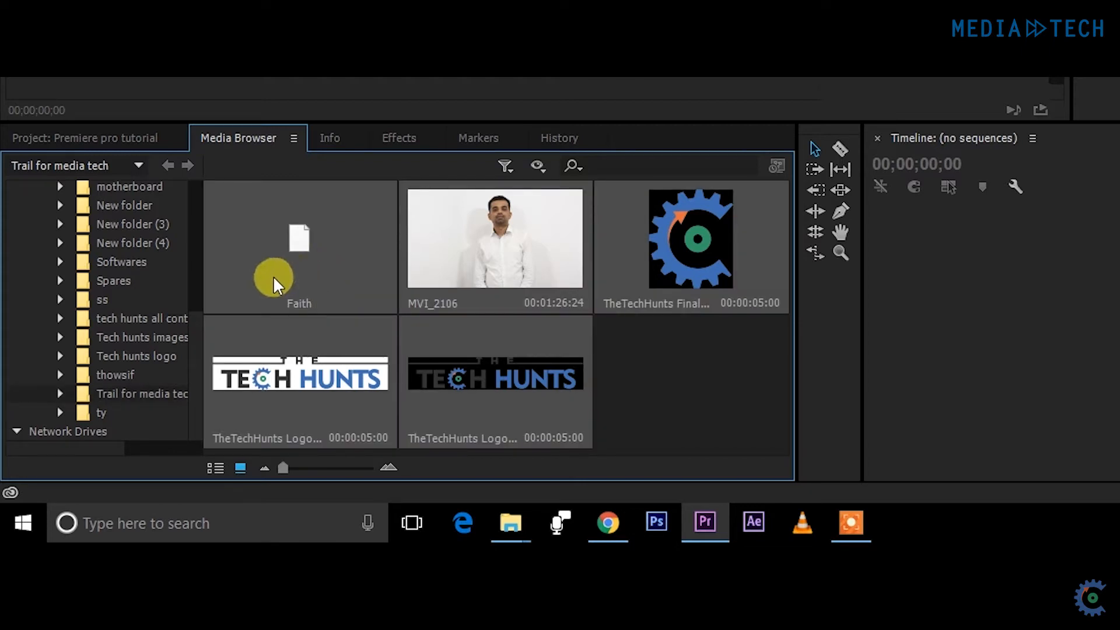
left_click(96, 138)
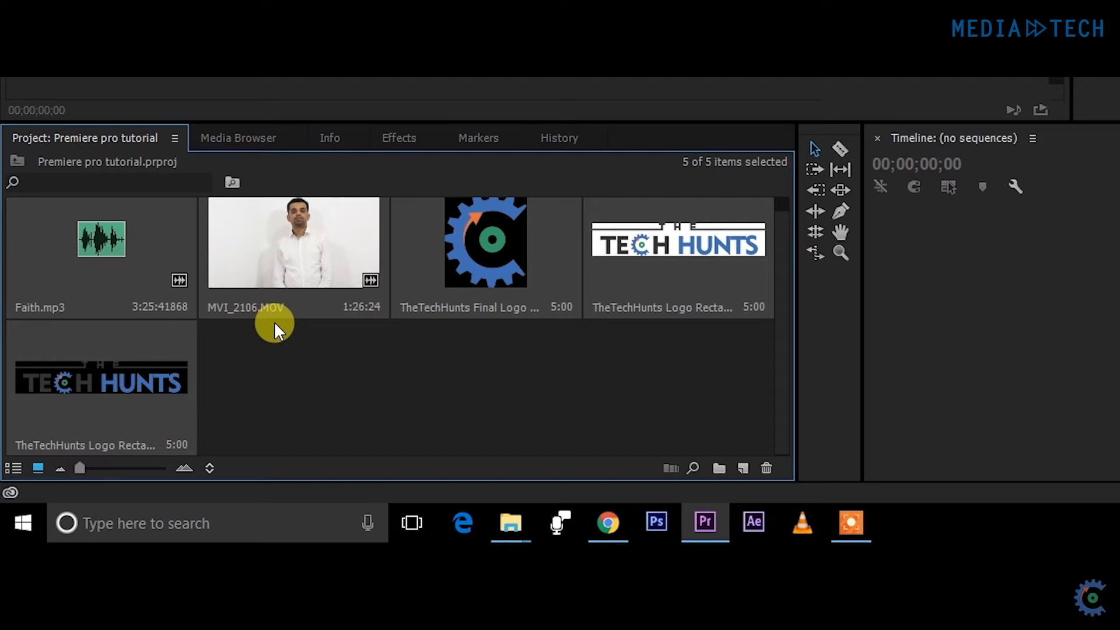
left_click(277, 323)
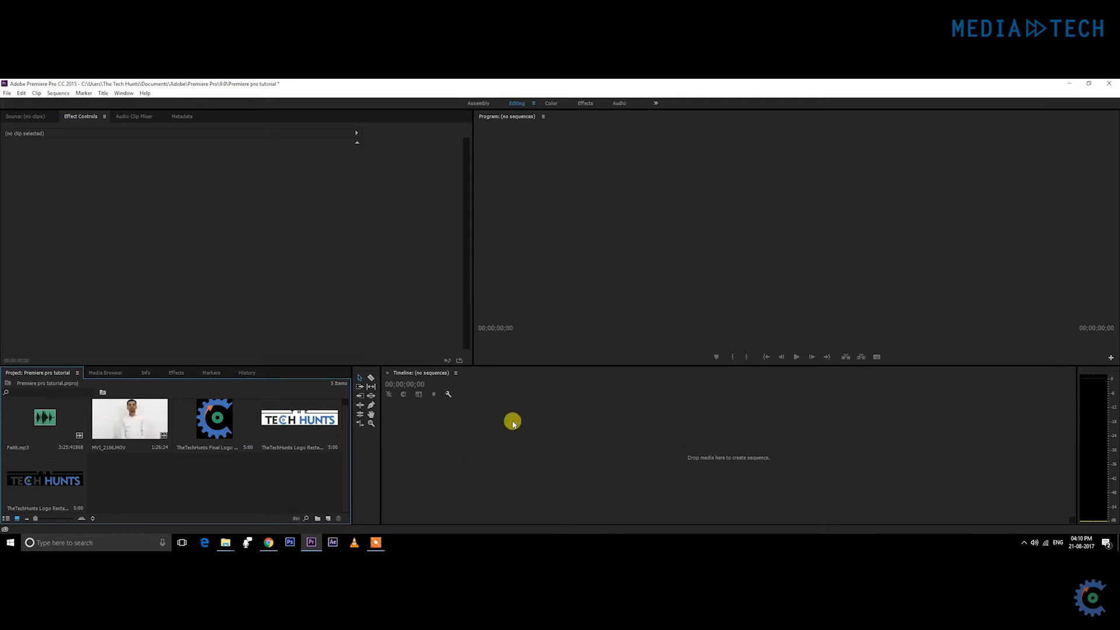
Create a sequence from the MVI_2106.MOV clip on the timeline and play its opening seconds
left_click(133, 433)
left_click_drag(135, 434, 516, 437)
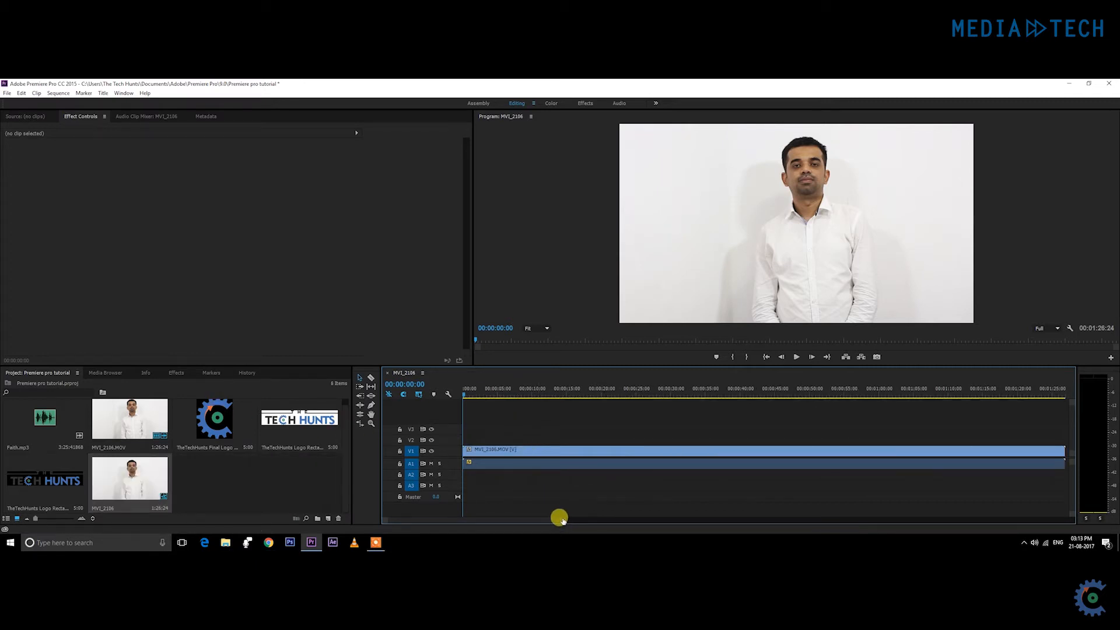
left_click_drag(561, 518, 686, 523)
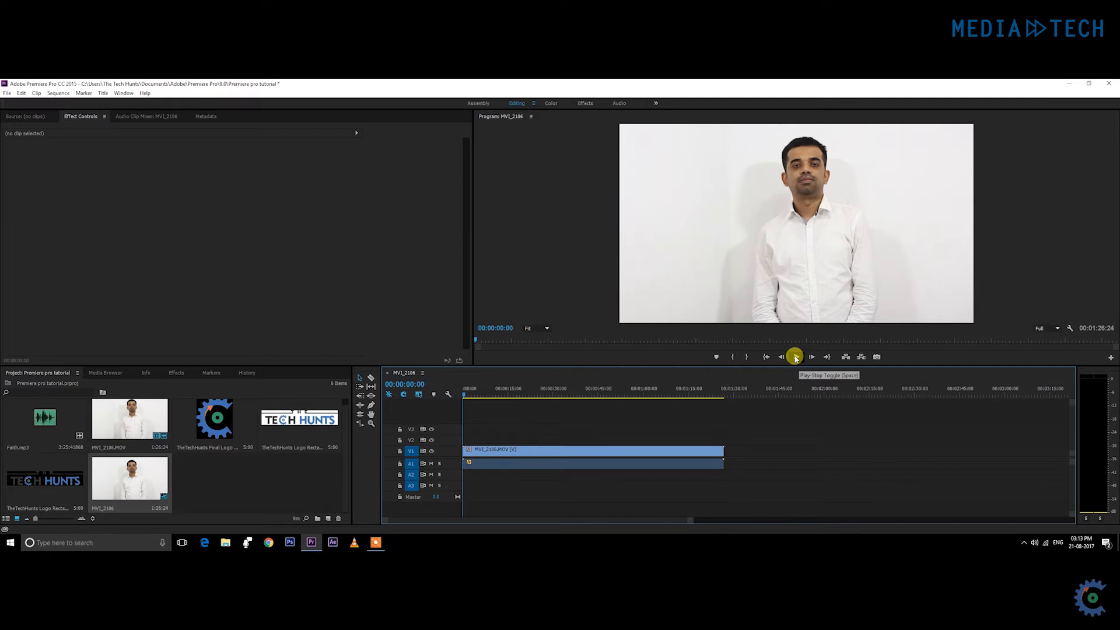
left_click(796, 356)
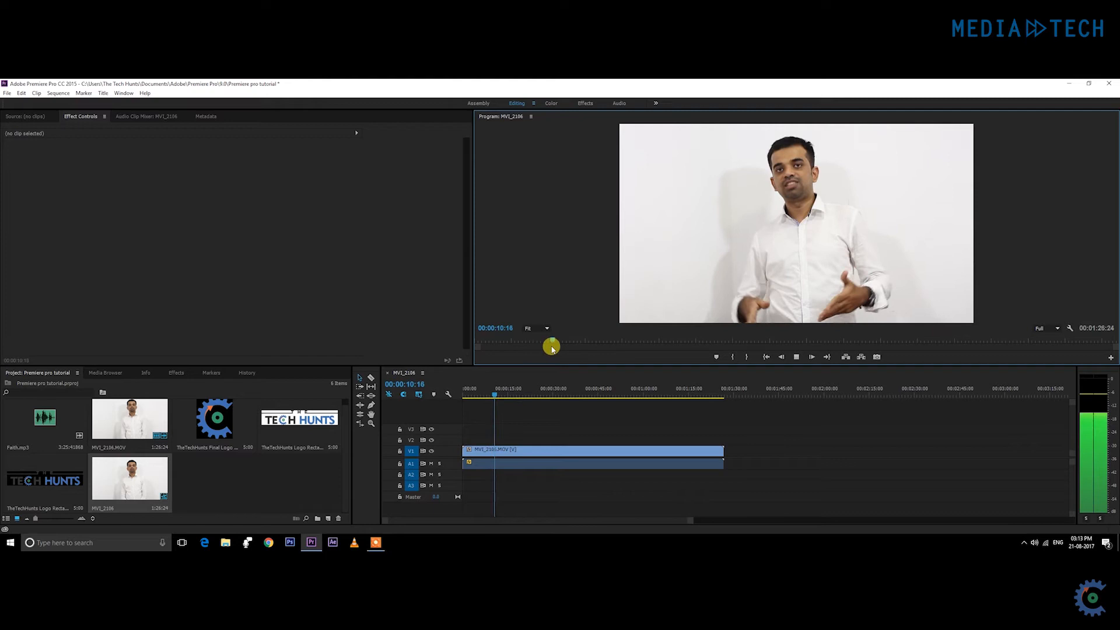
key("space")
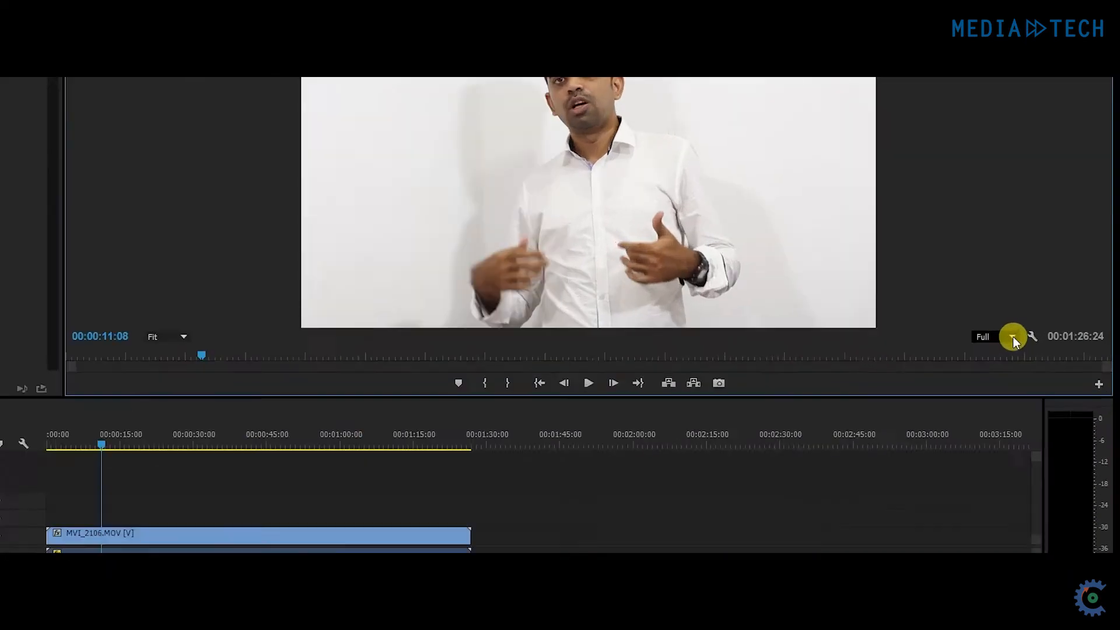
Lower the Program monitor's playback resolution to 1/2 and on to 1/4
left_click(1056, 328)
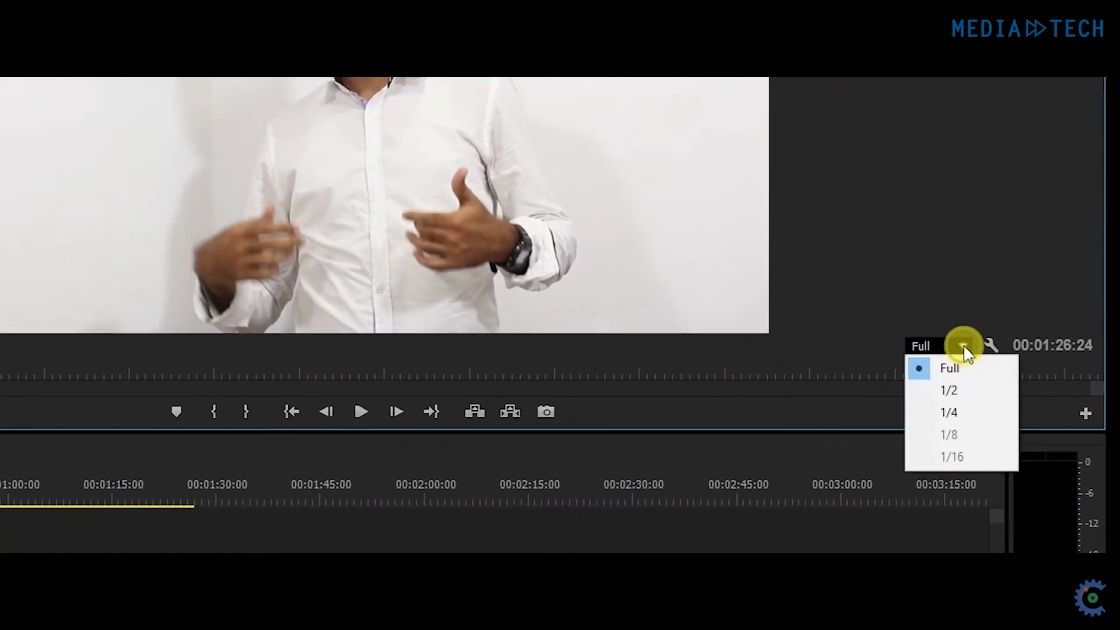
left_click(967, 383)
left_click(956, 342)
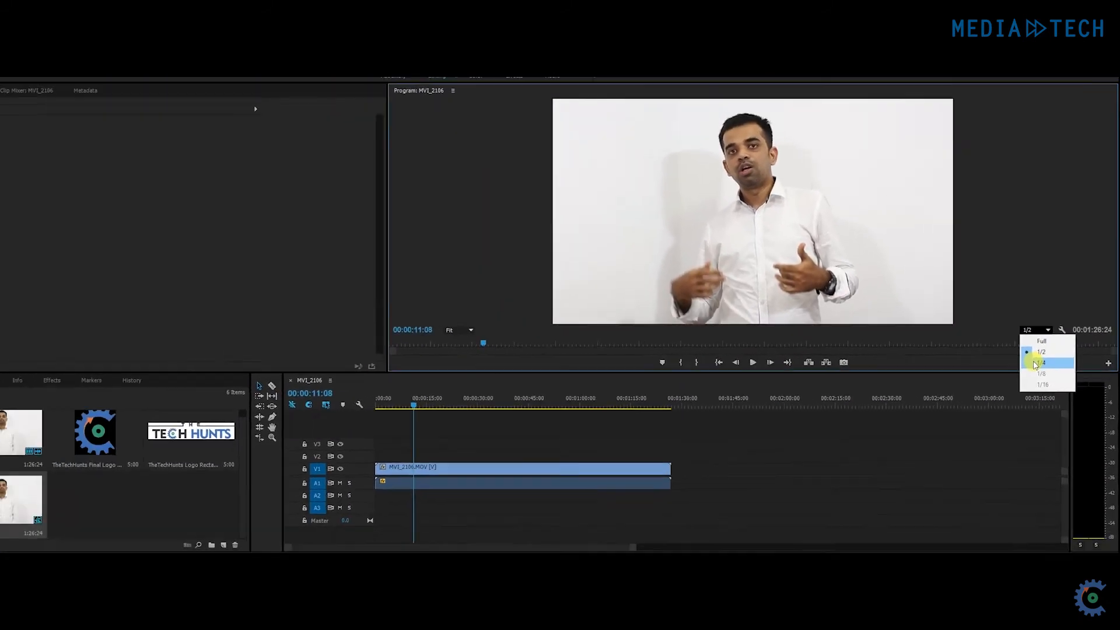
left_click(1035, 363)
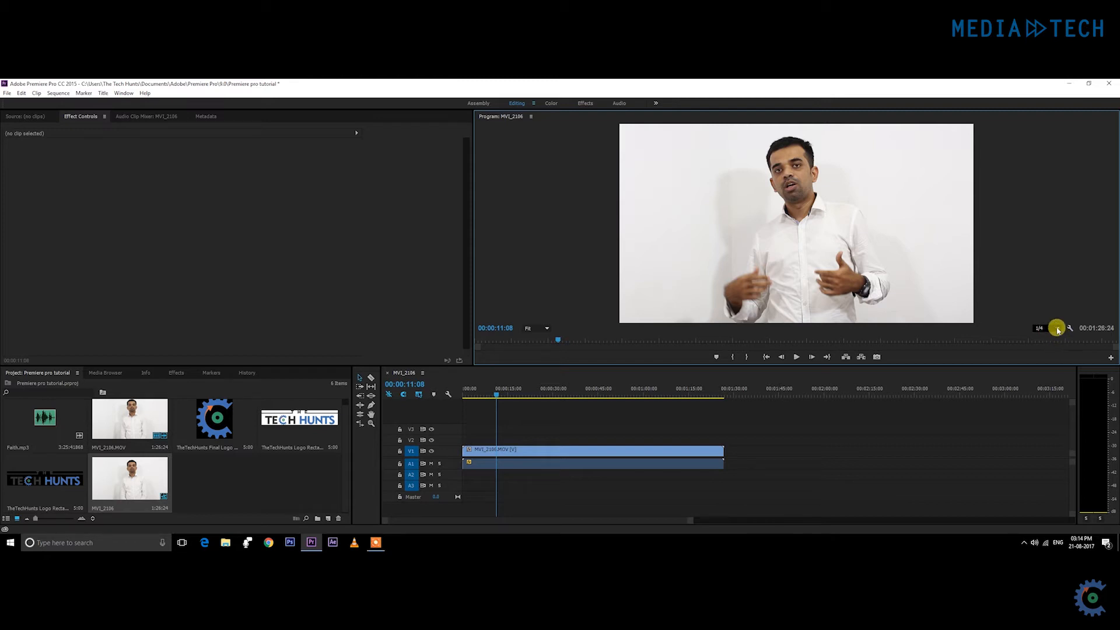
Switch the playback resolution to Full for comparison and return it to 1/4
left_click(1058, 330)
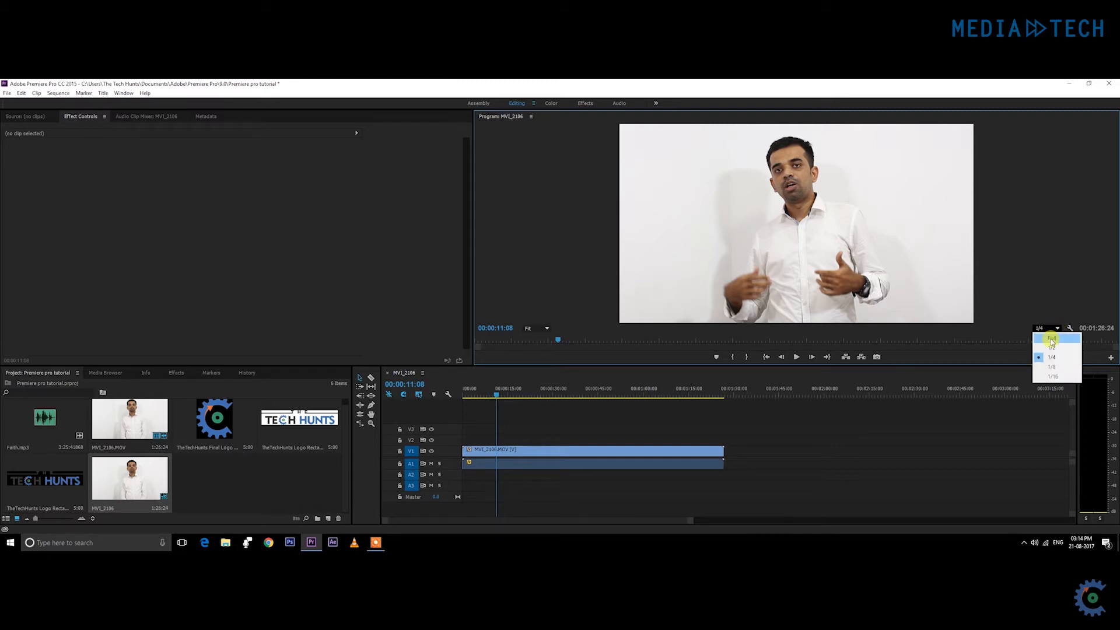
left_click(1052, 336)
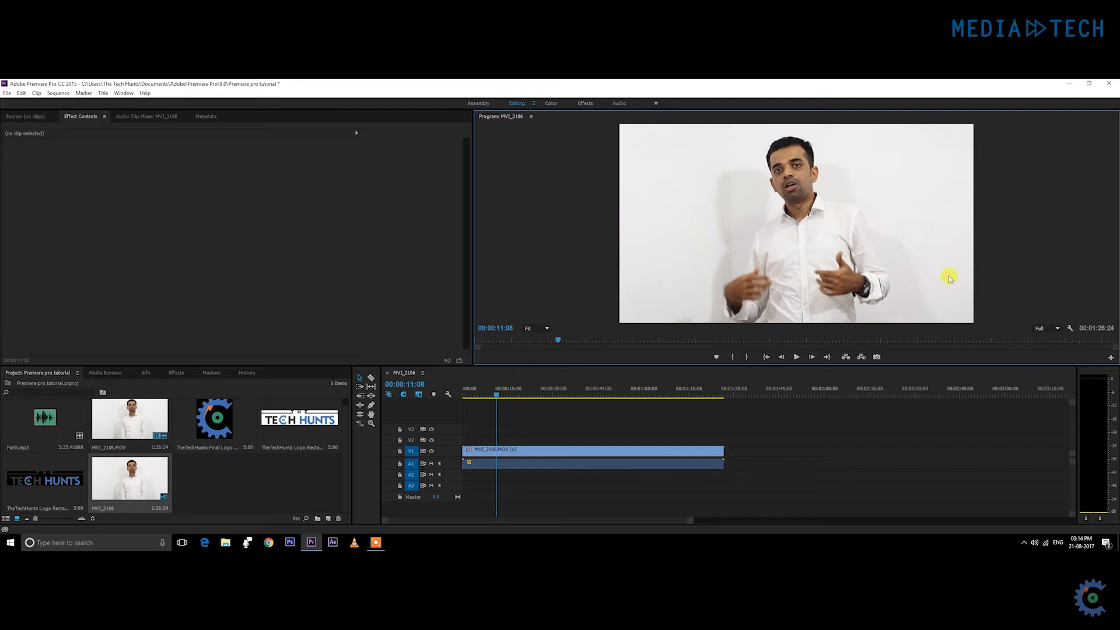
left_click(1057, 327)
left_click(1046, 354)
Play a few seconds of the sequence at reduced resolution and return the playhead to the start
key("space")
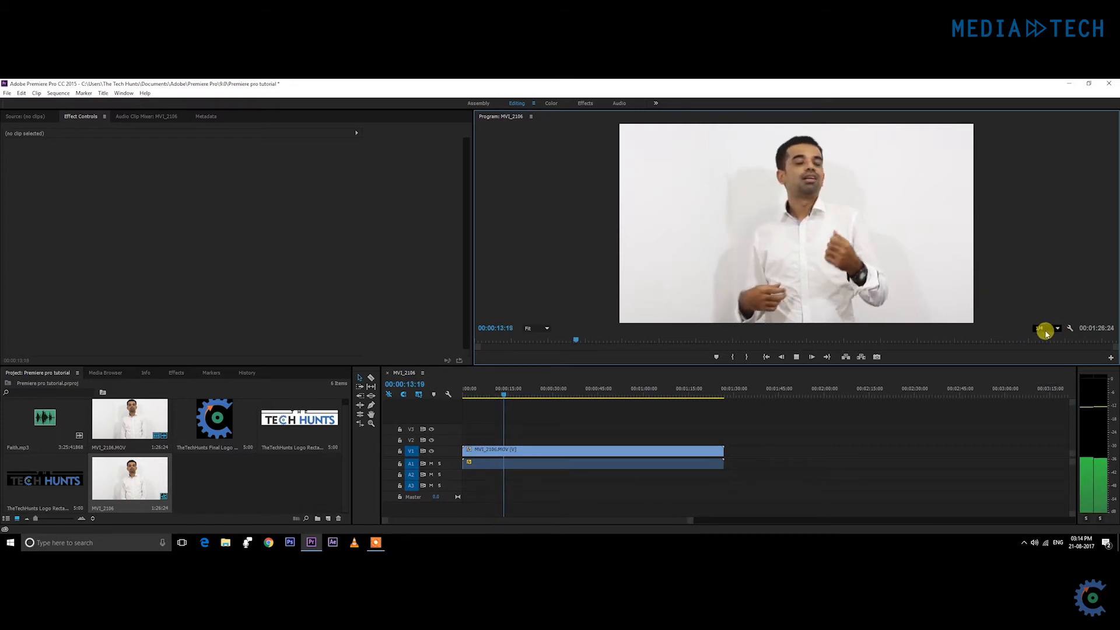
key("space")
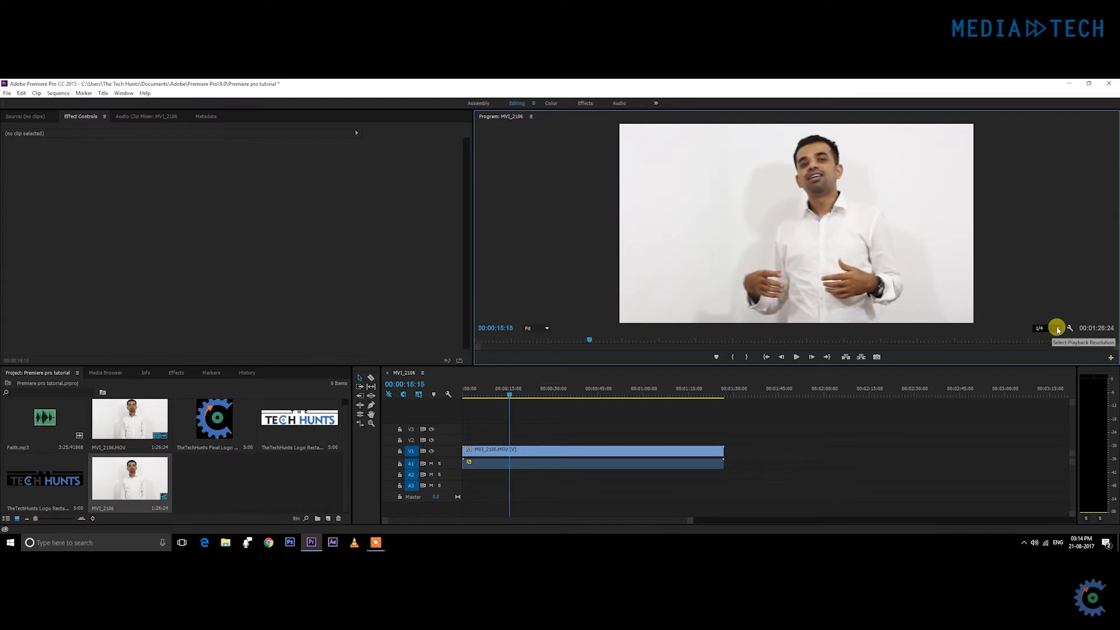
key("Home")
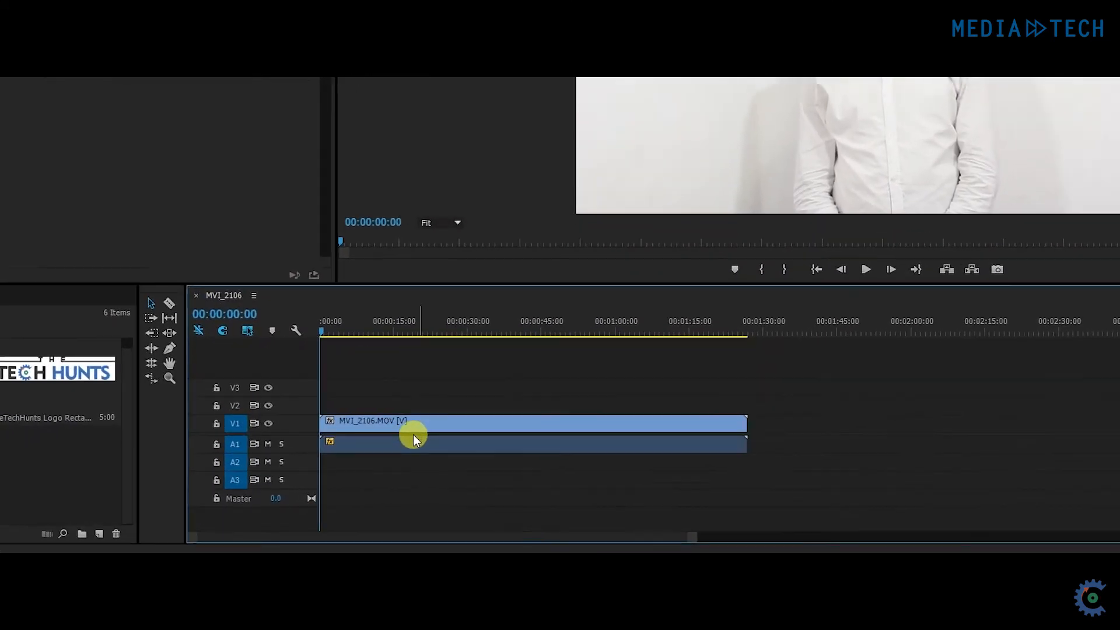
left_click_drag(331, 327, 313, 329)
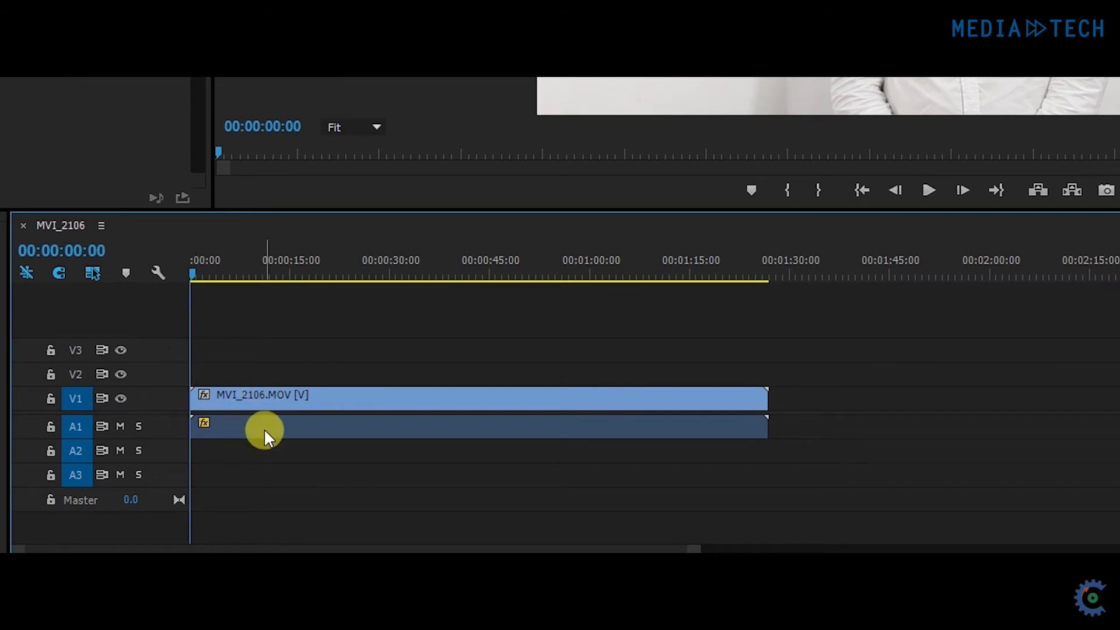
Select the MVI_2106.MOV clip on the timeline and unlink its video from its audio
left_click(265, 400)
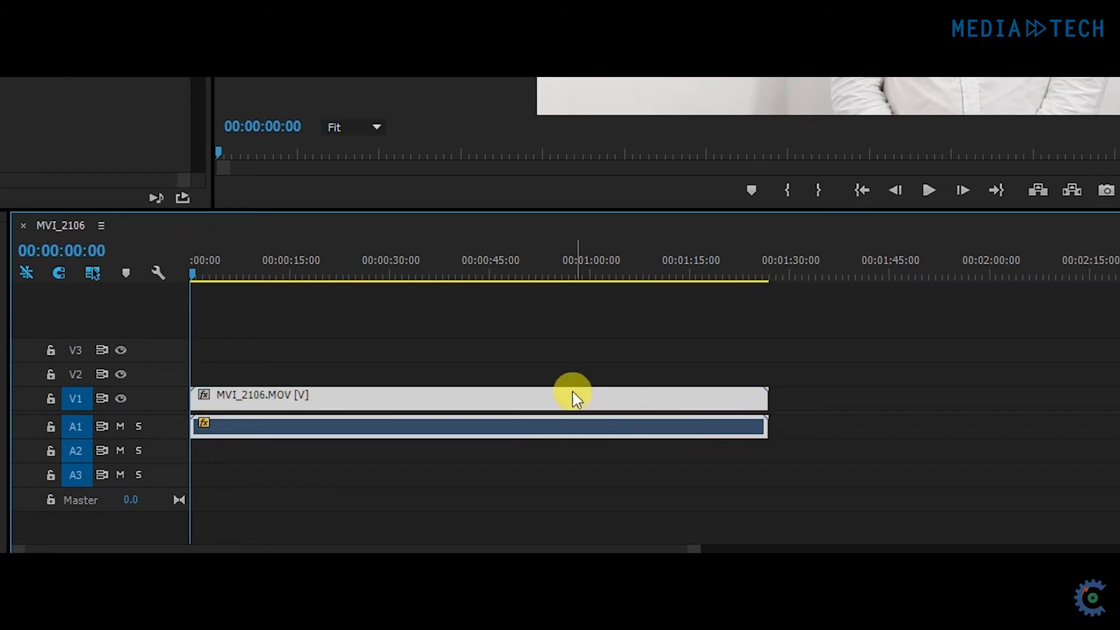
left_click_drag(570, 402, 358, 412)
left_click(881, 374)
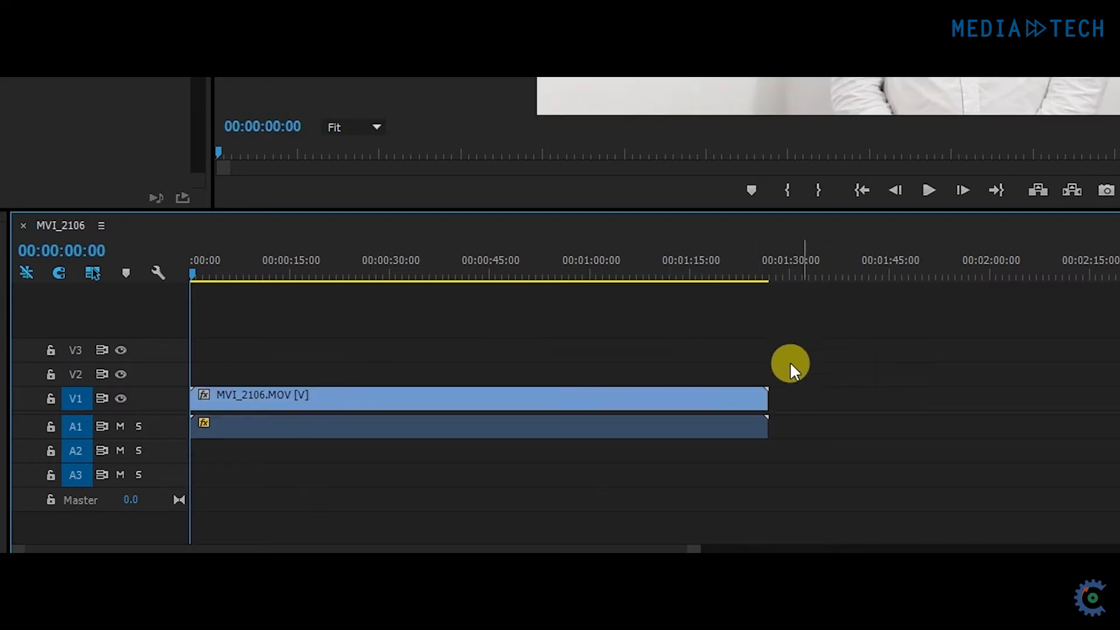
left_click_drag(851, 349, 675, 380)
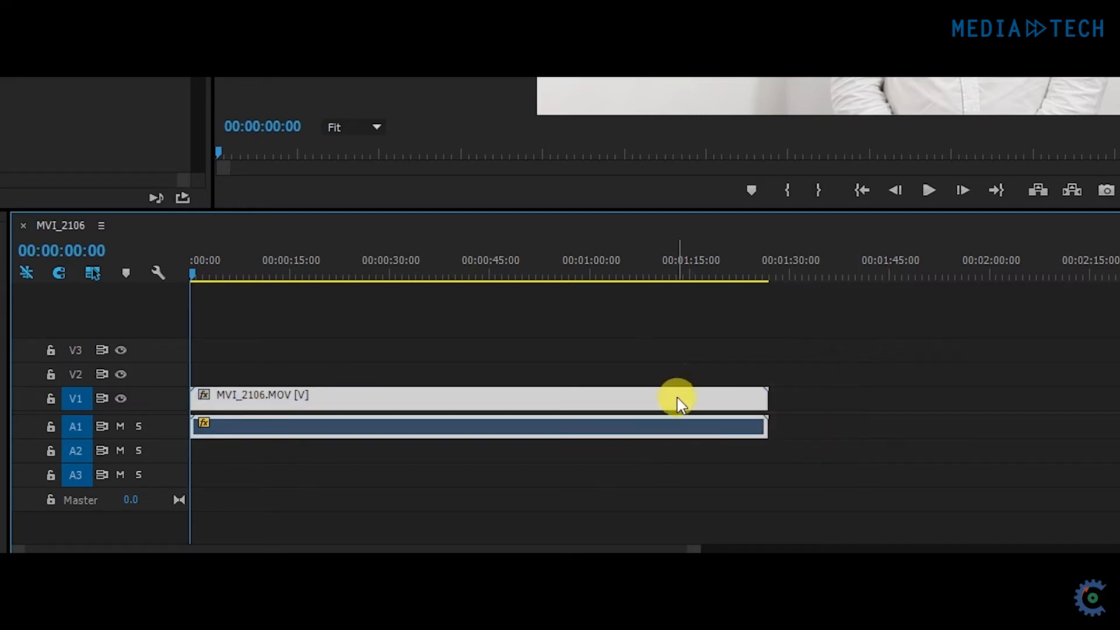
right_click(582, 403)
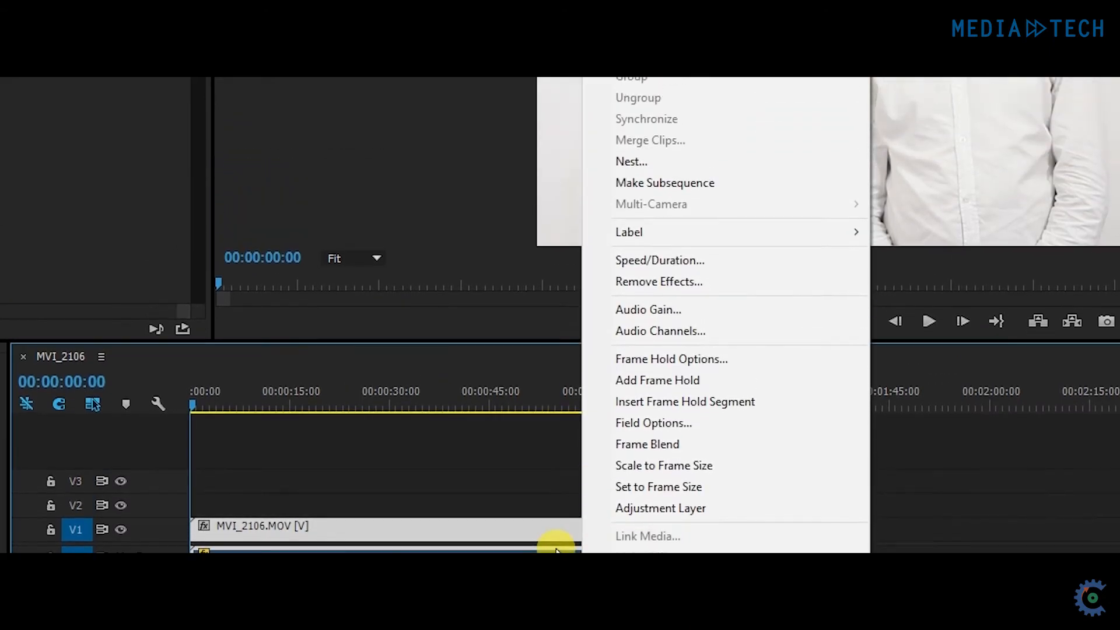
left_click(632, 207)
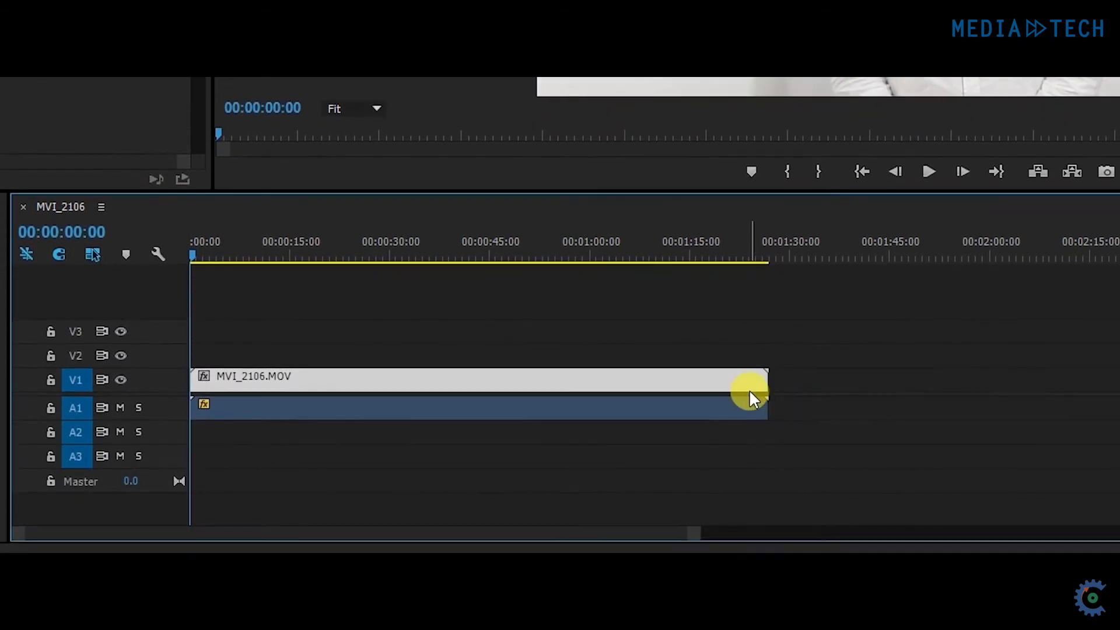
Move the clip's audio on track A1 along the timeline independently of the video
left_click(736, 405)
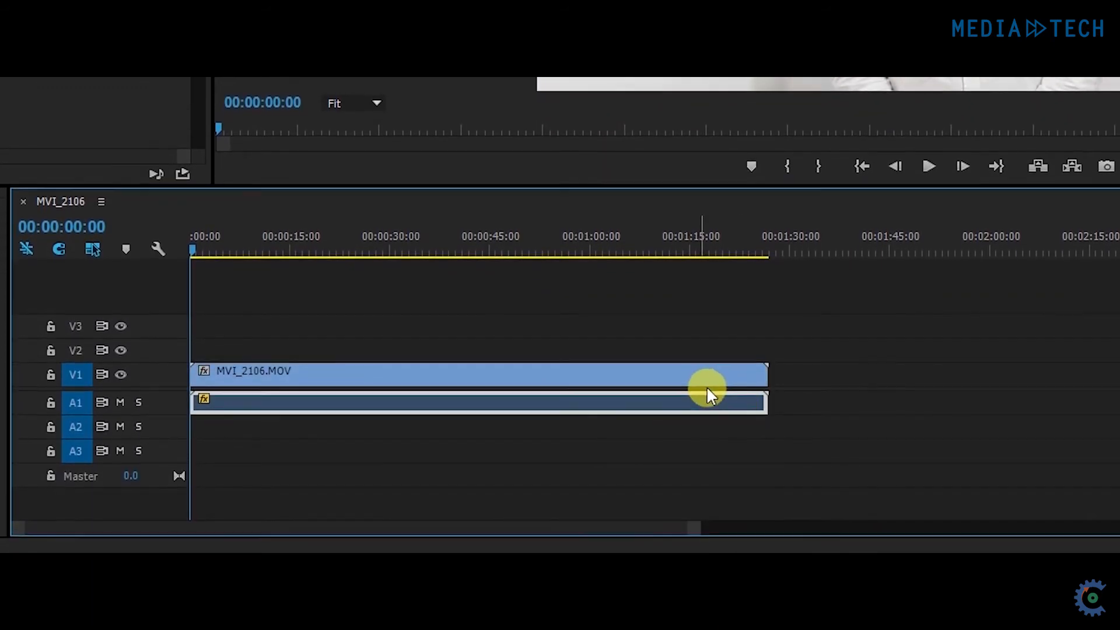
left_click_drag(701, 415, 790, 398)
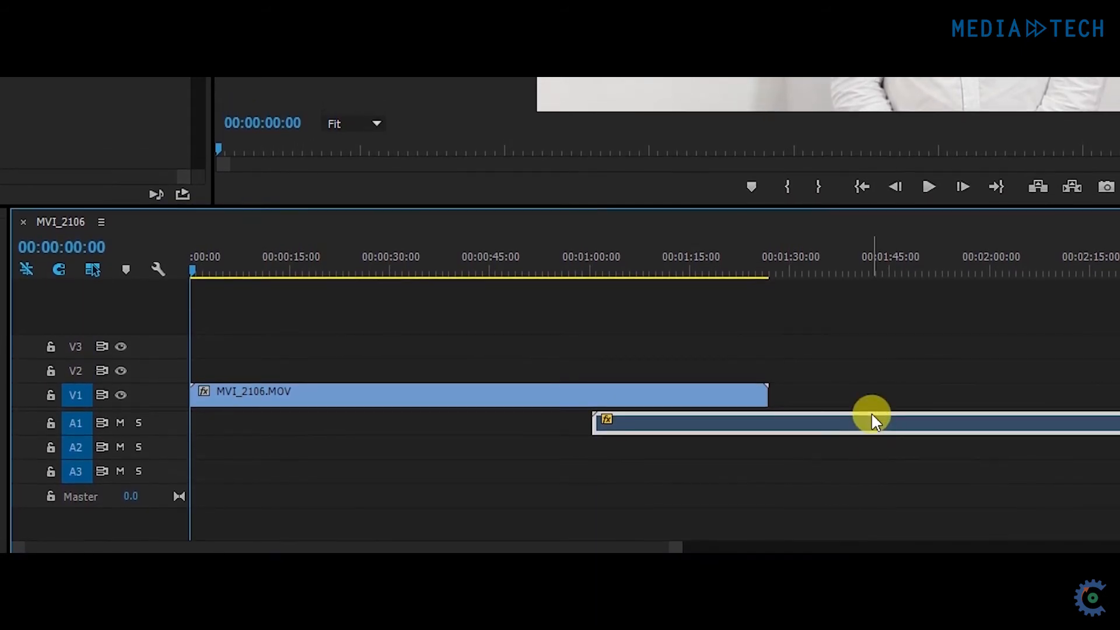
left_click_drag(887, 424, 1119, 435)
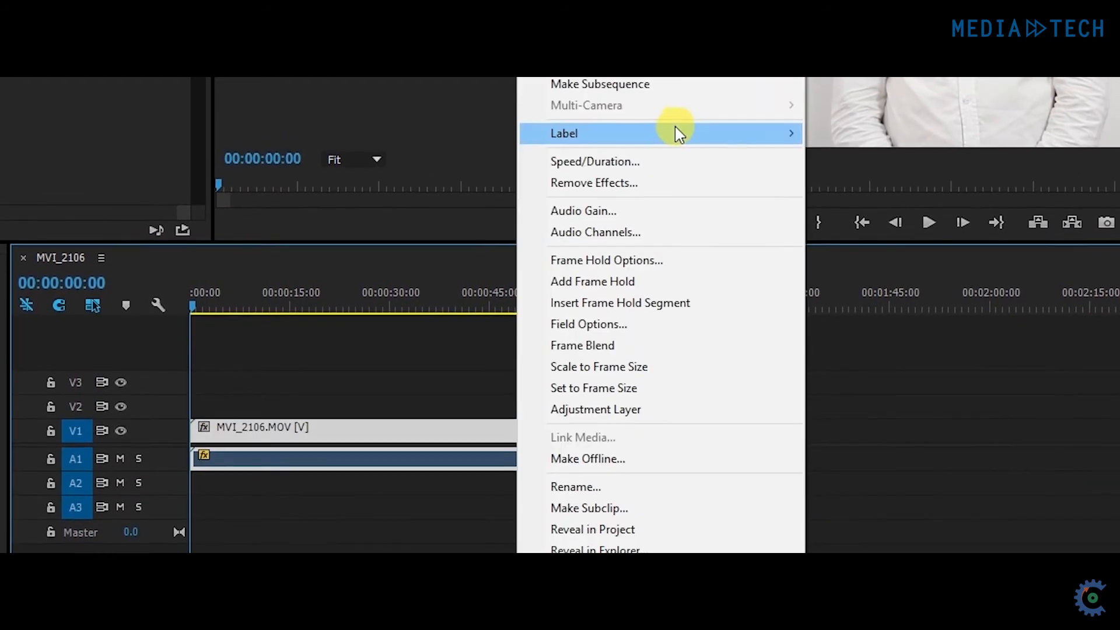
Set the speed of the MVI_2106.MOV clip to 200% and play a few seconds of the sequence
mouse_move(673, 133)
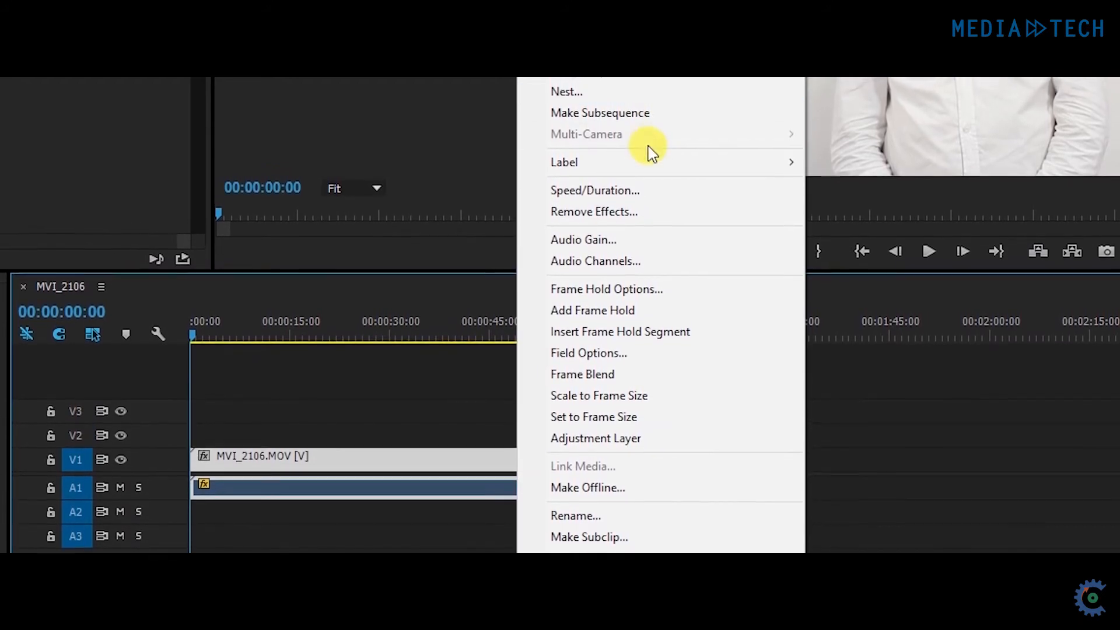
left_click(643, 191)
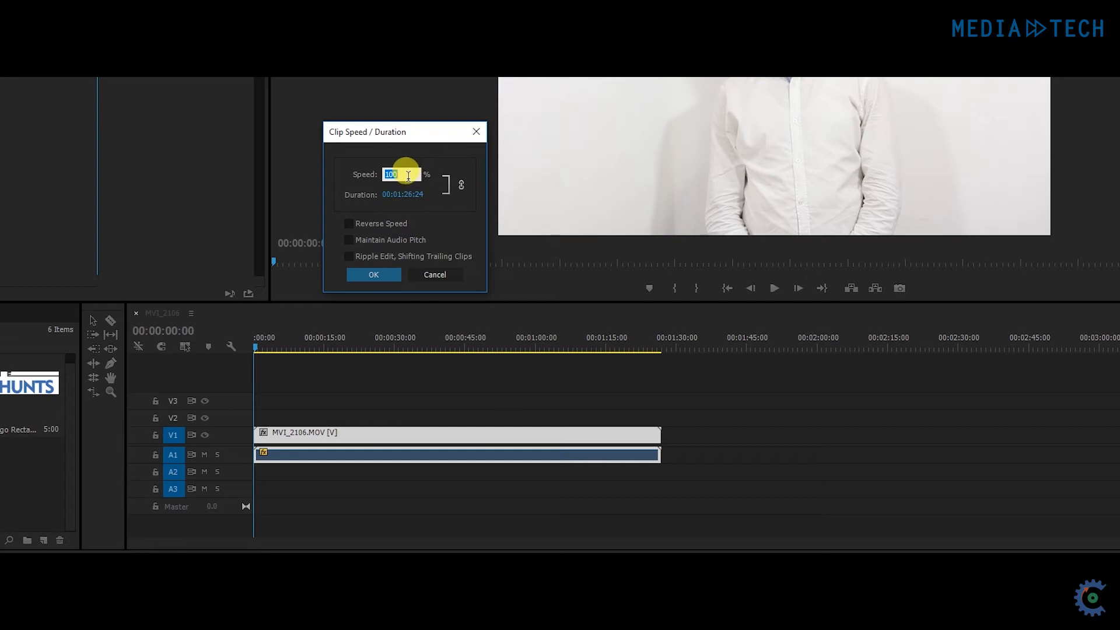
type("200")
key("Return")
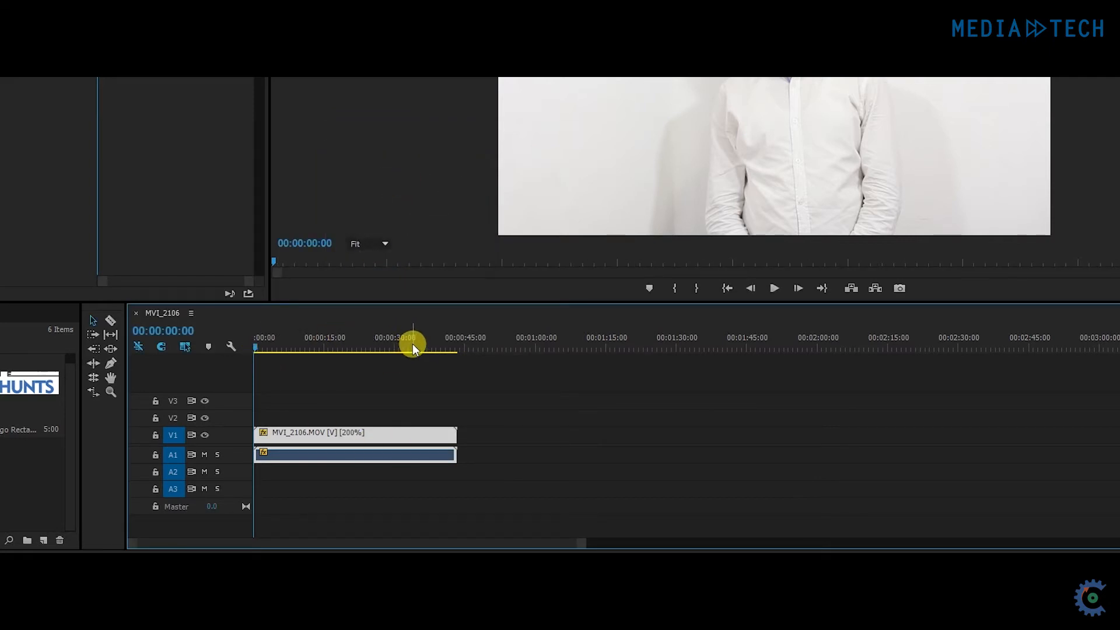
key("space")
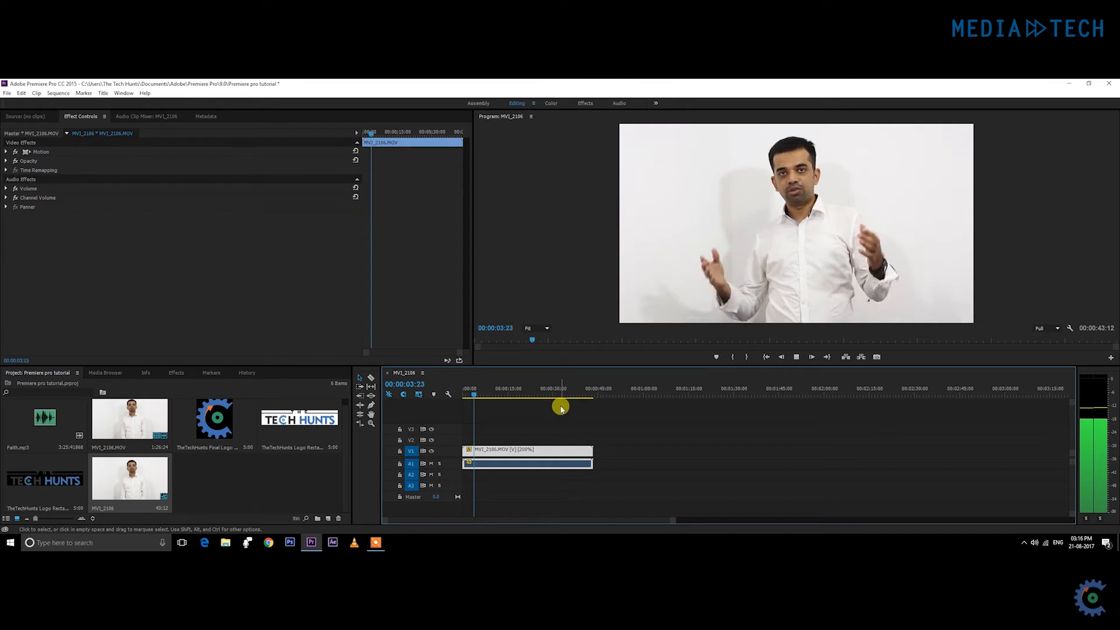
key("space")
Set the speed of the MVI_2106.MOV clip back to 100%
right_click(542, 451)
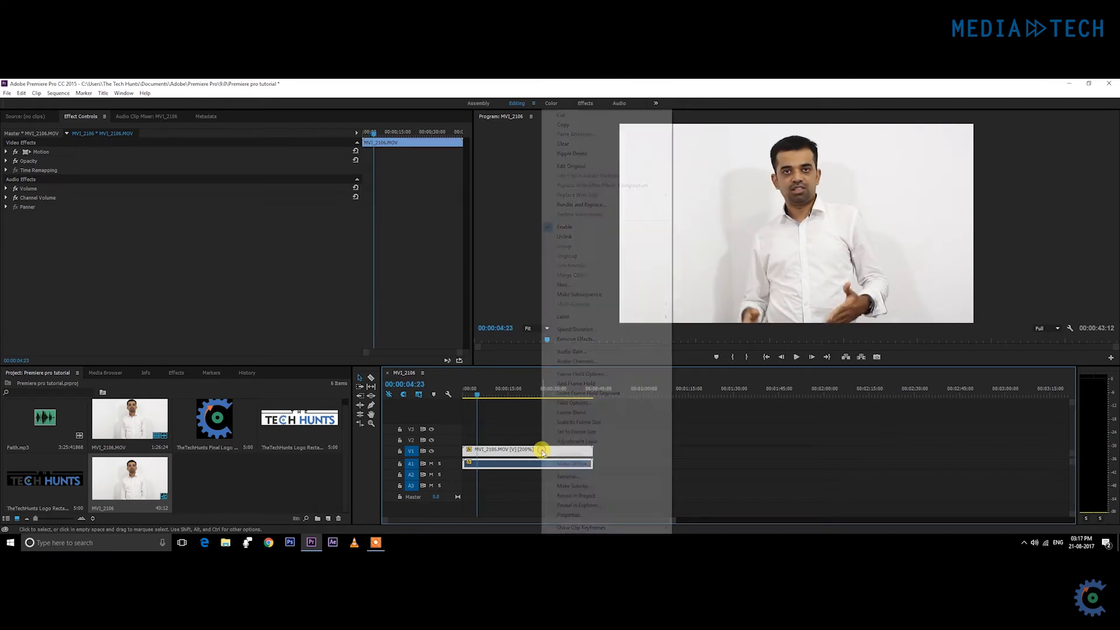
left_click(595, 329)
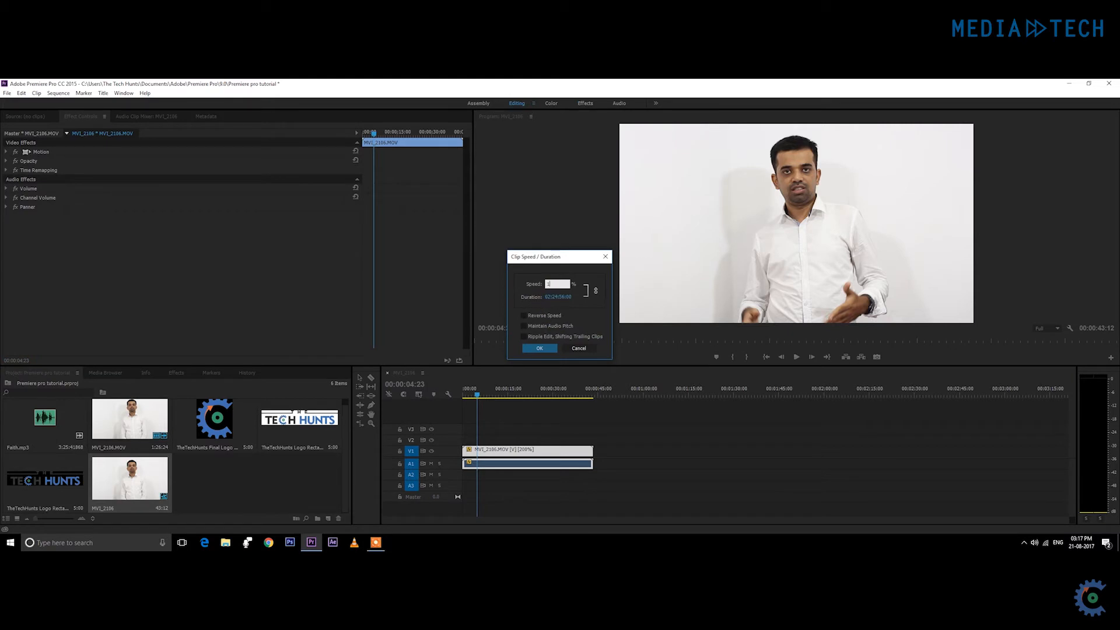
type("100")
key("Return")
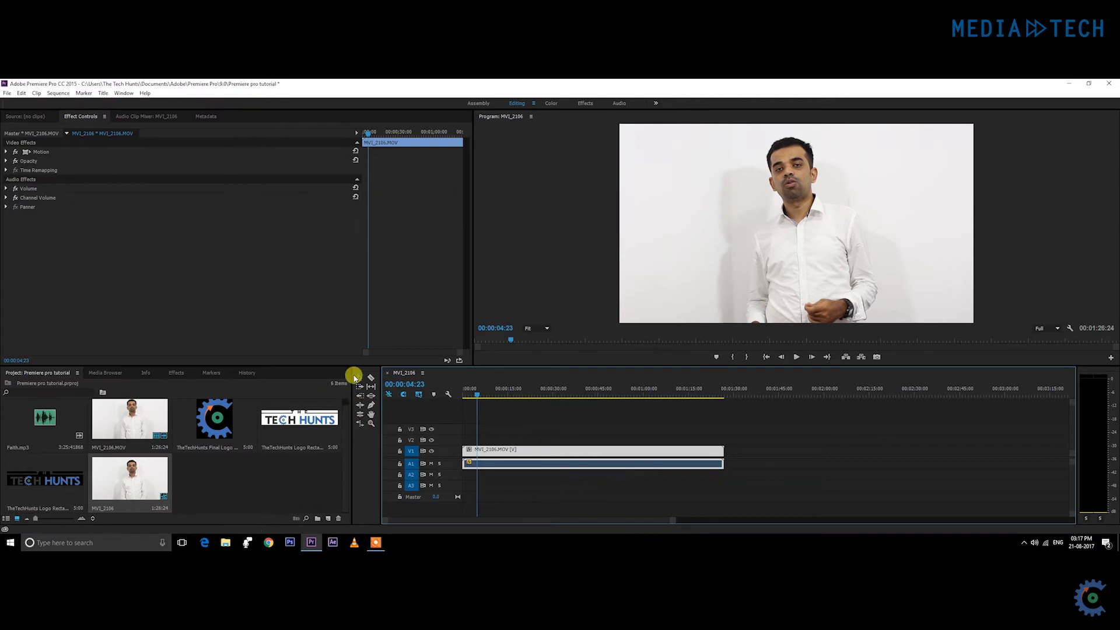
Open the Audio Gain settings of the MVI_2106.MOV clip and save the project
right_click(589, 454)
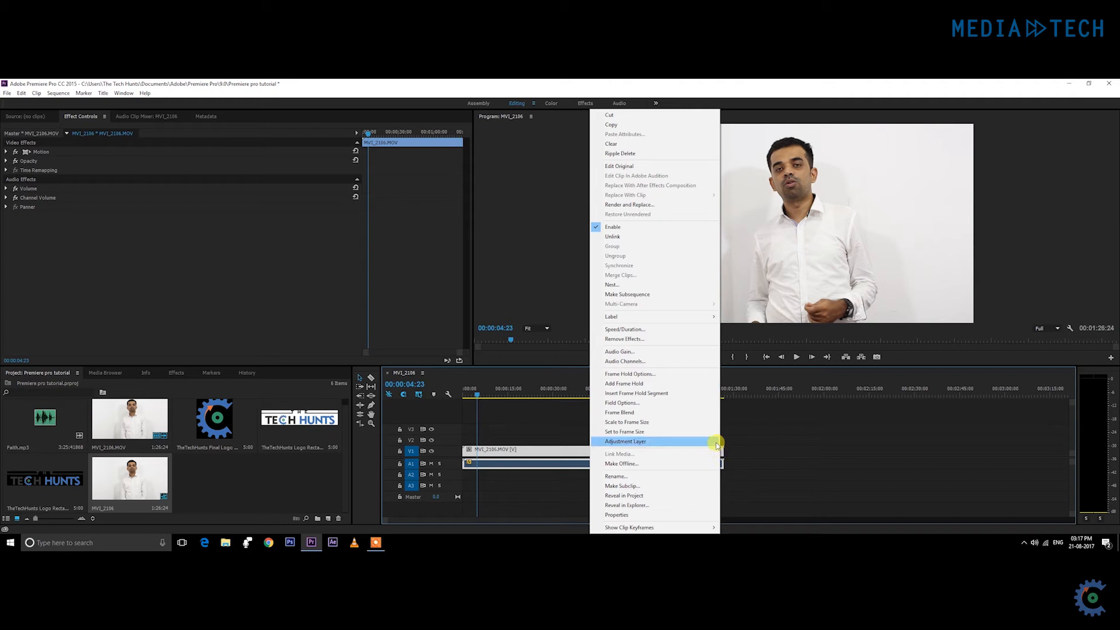
left_click(657, 351)
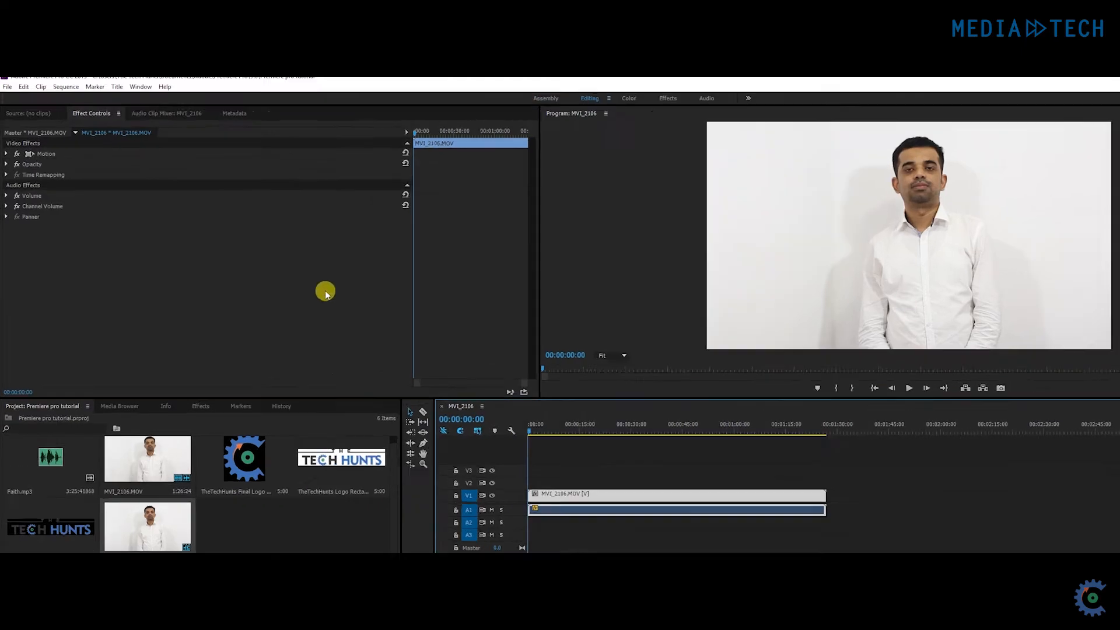
key("ctrl+s")
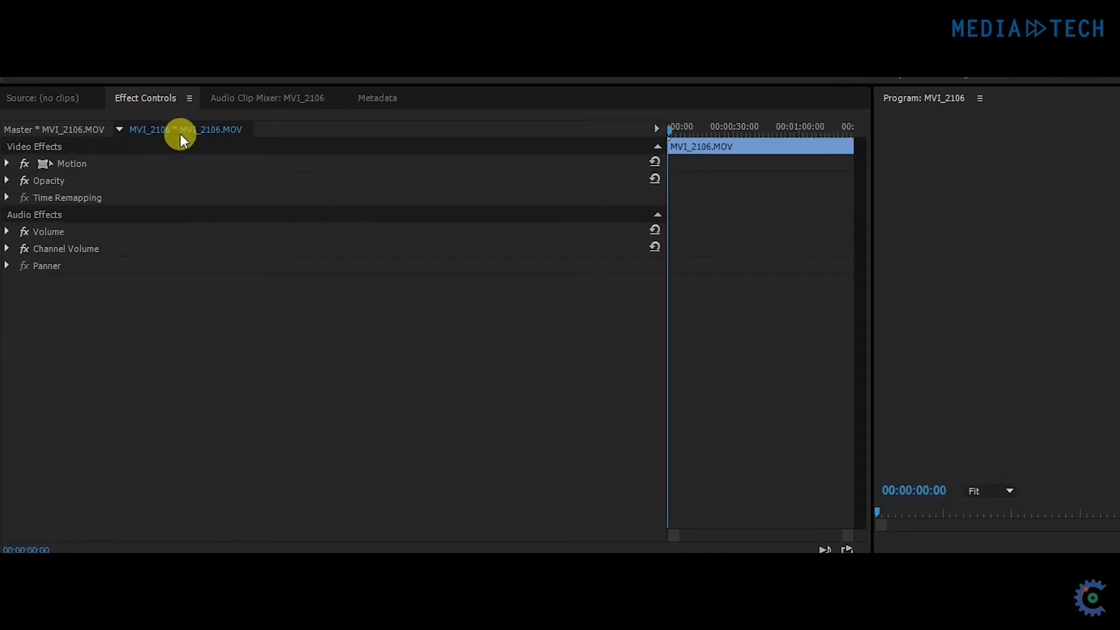
Deselect and reselect the MVI_2106.MOV clip on the timeline to examine its video and audio effect controls
left_click(204, 127)
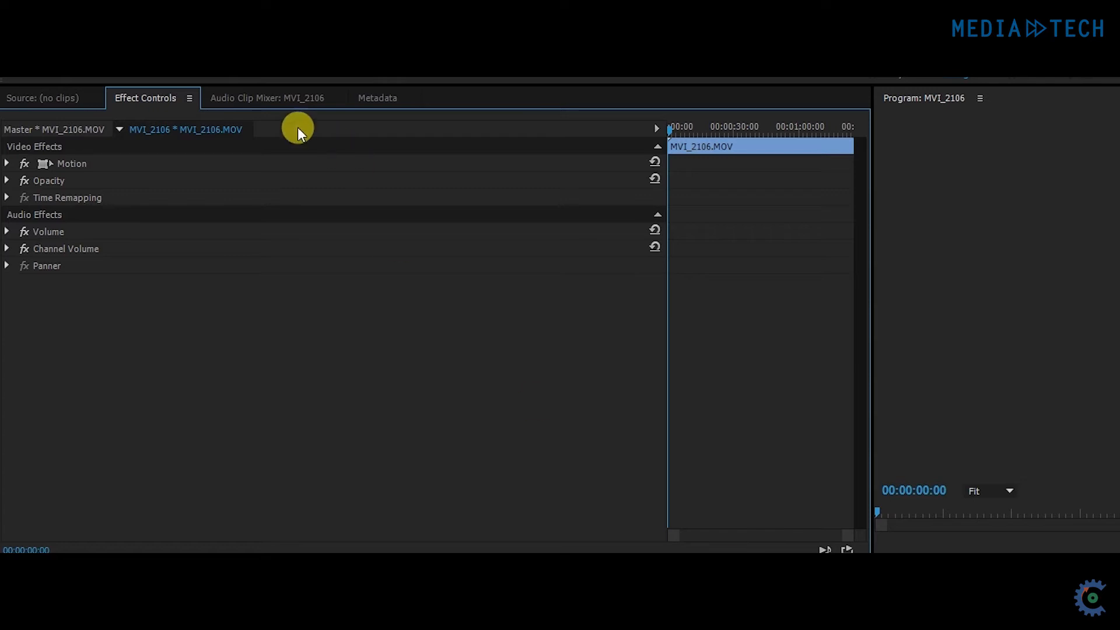
left_click(59, 97)
left_click(130, 98)
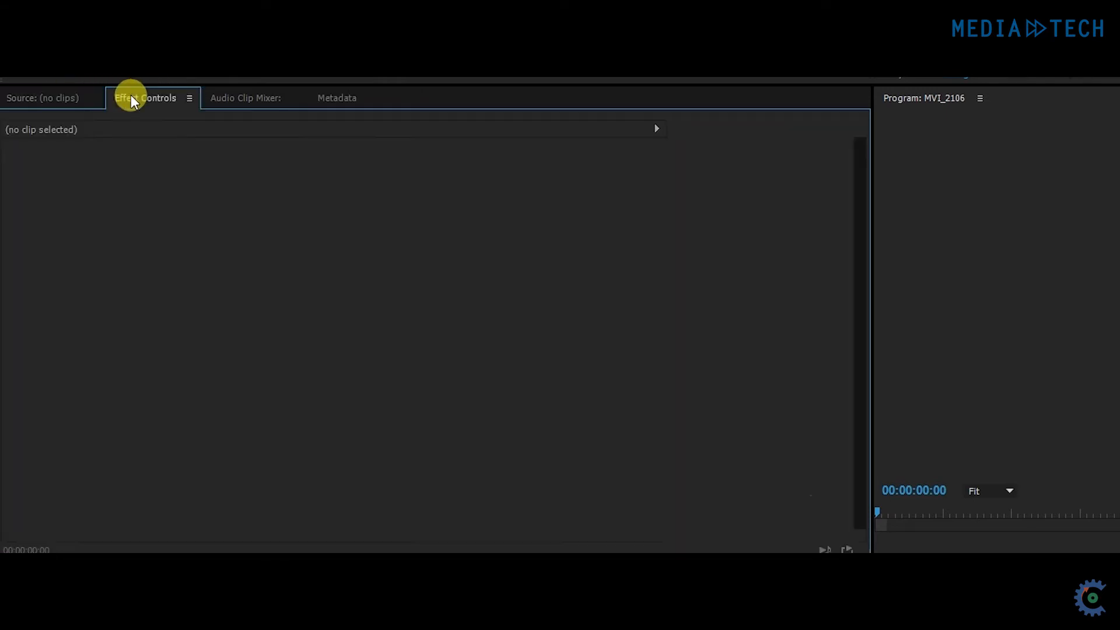
left_click(816, 551)
left_click(816, 551)
left_click(758, 551)
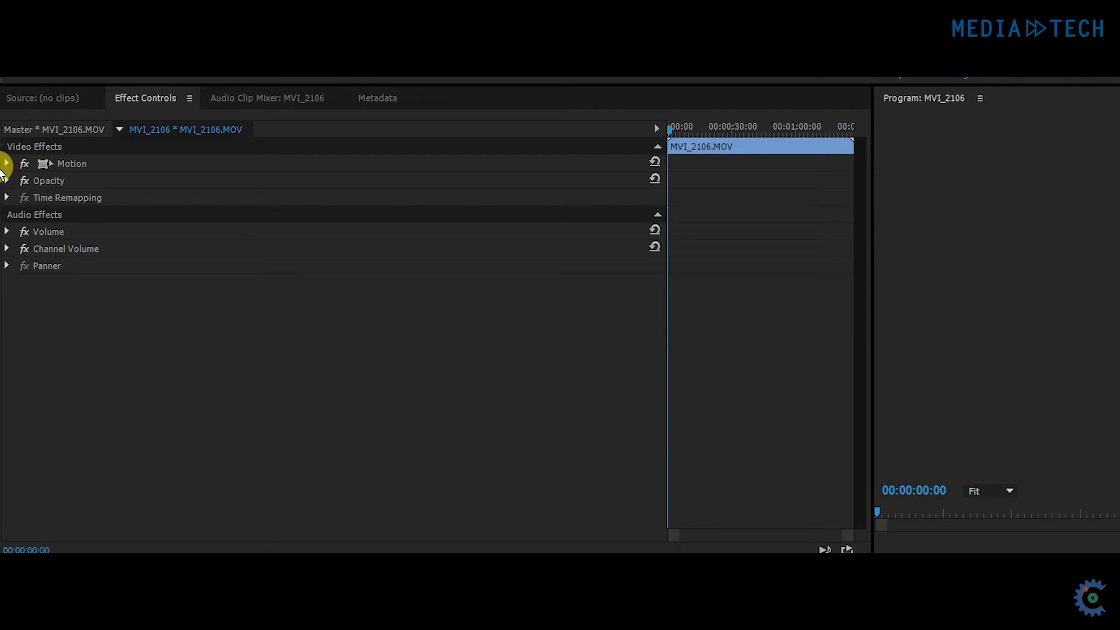
Try a Motion scale of 106 and a position of 1023, 541 on the clip, and reset both parameters
left_click(6, 164)
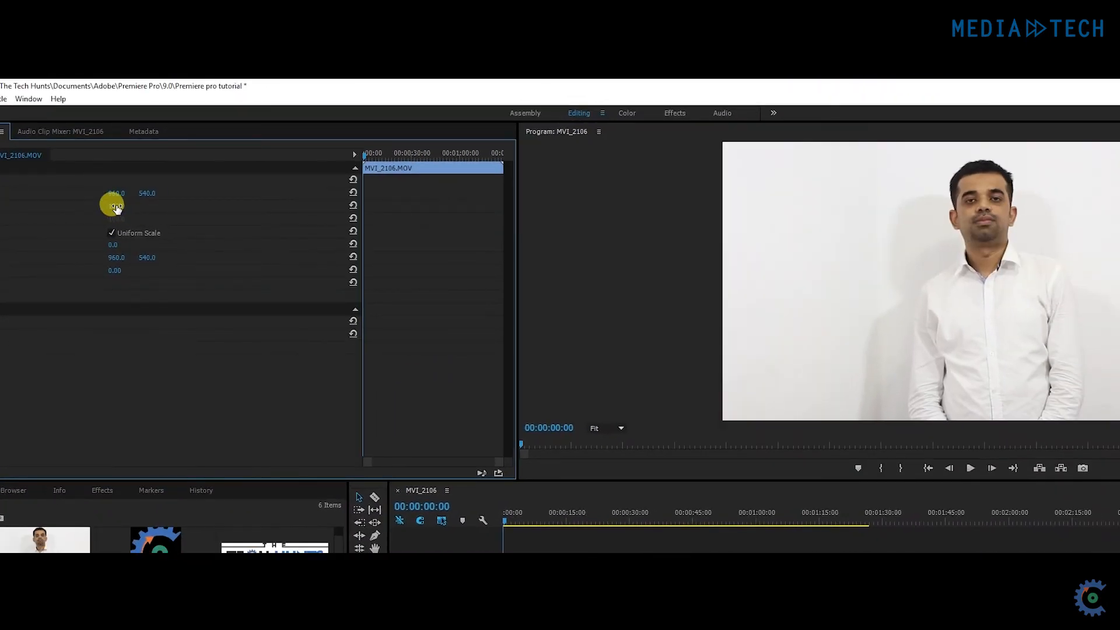
left_click_drag(116, 207, 60, 193)
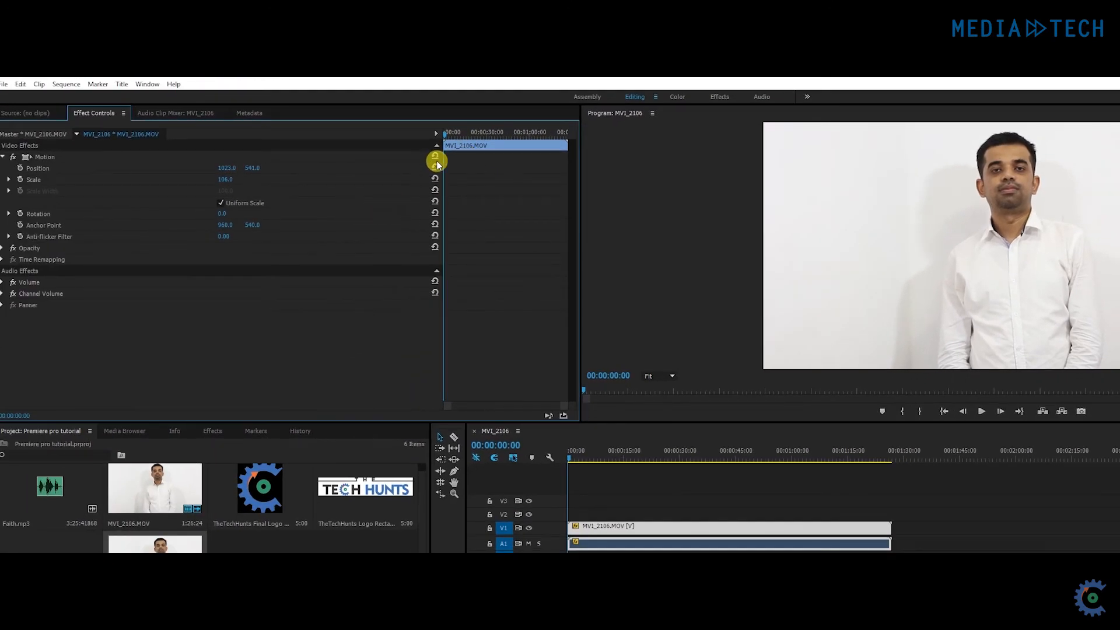
left_click(435, 179)
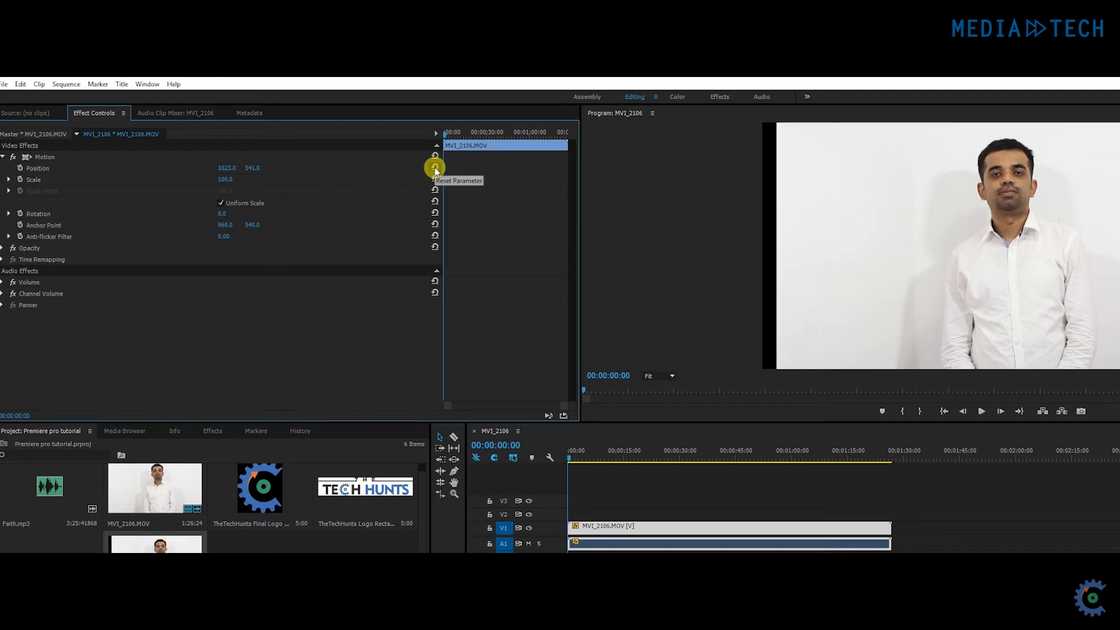
left_click(434, 167)
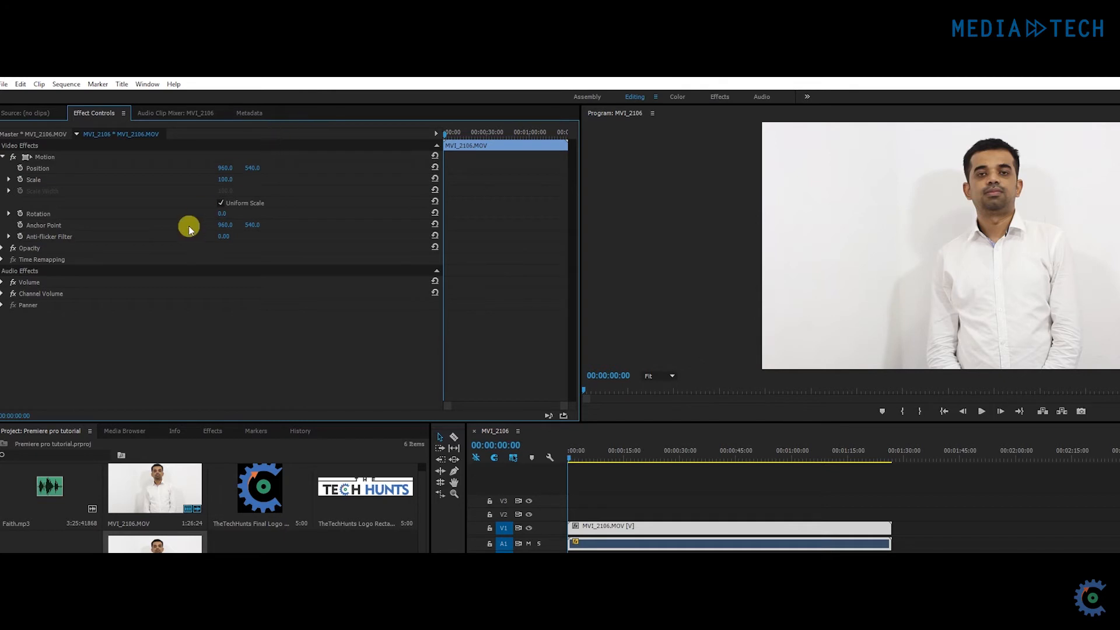
Collapse the Motion settings and try a lower opacity on the MVI_2106.MOV clip
left_click(4, 158)
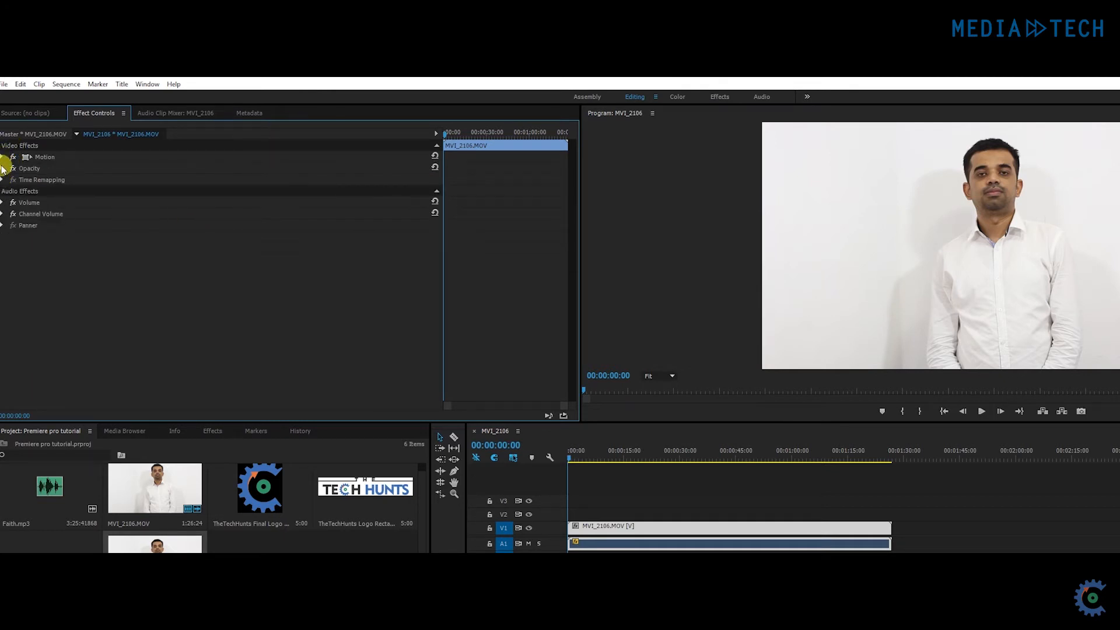
left_click(3, 168)
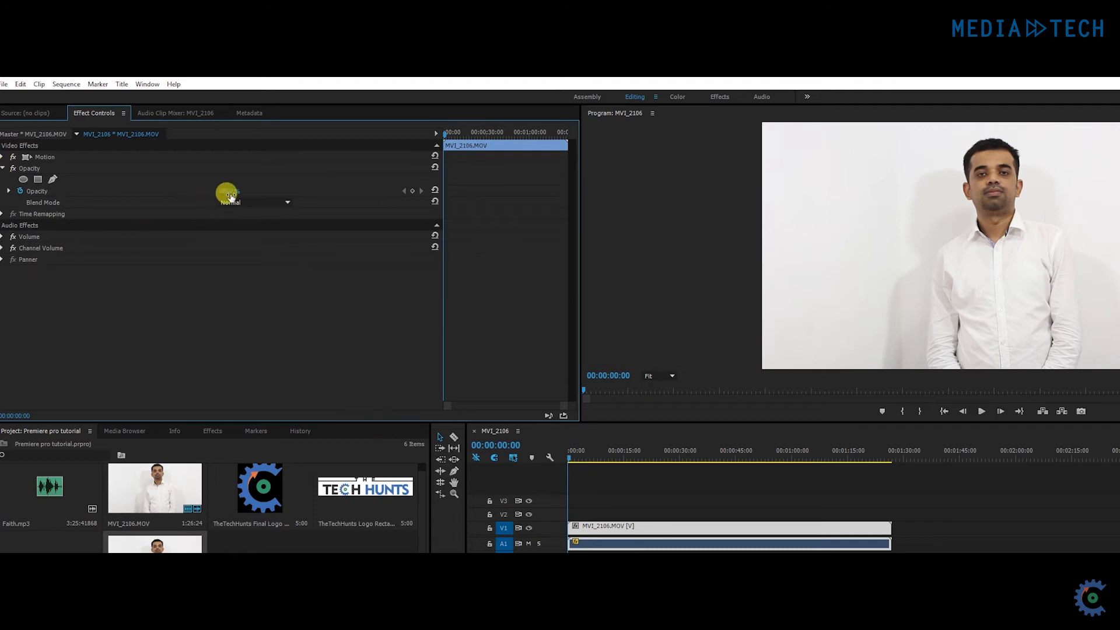
mouse_move(231, 194)
left_mouse_down()
mouse_move(197, 190)
mouse_move(239, 190)
mouse_move(222, 191)
left_mouse_up()
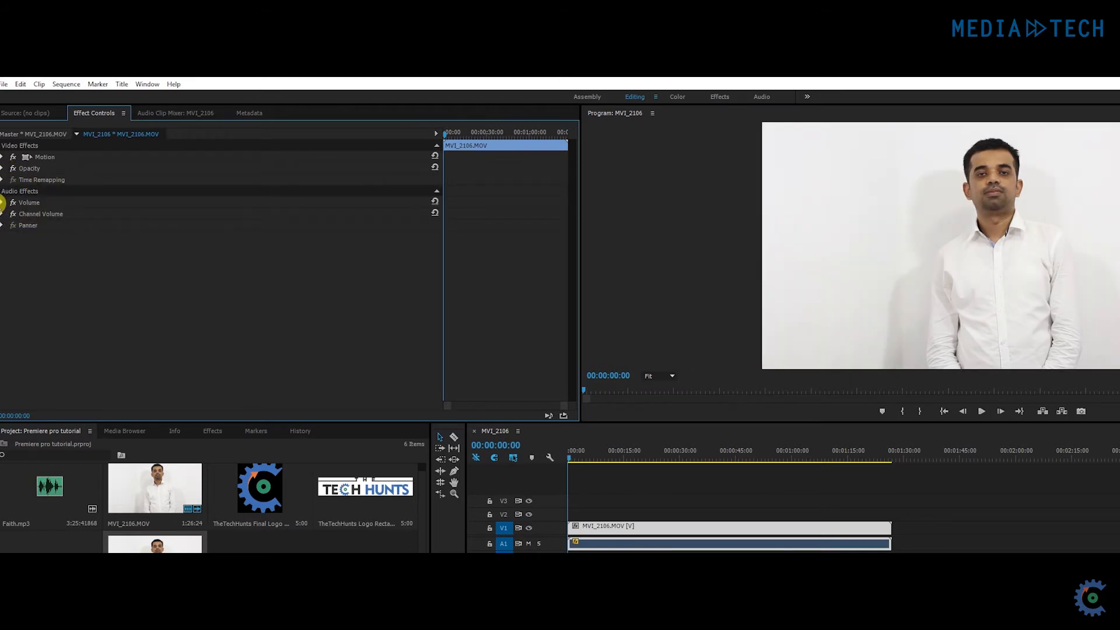
Set the Volume level of the MVI_2106.MOV clip's audio to 0 dB
left_click(3, 202)
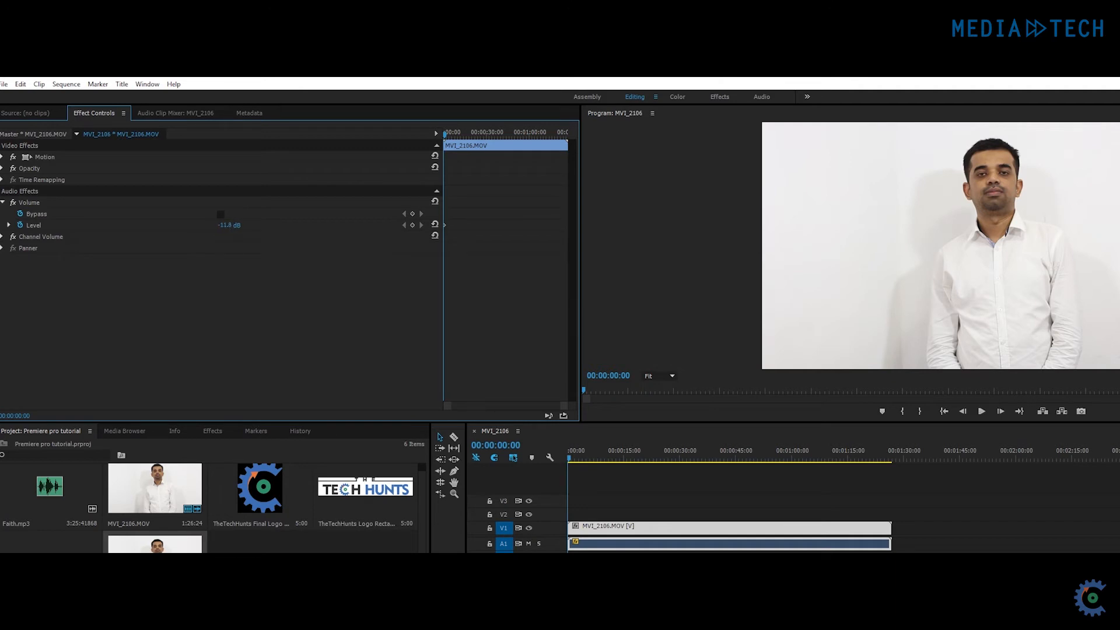
left_click(228, 226)
type("0")
key("Return")
Open the Left level under the clip's Channel Volume for editing, and collapse the Volume and Channel Volume settings
left_click(3, 237)
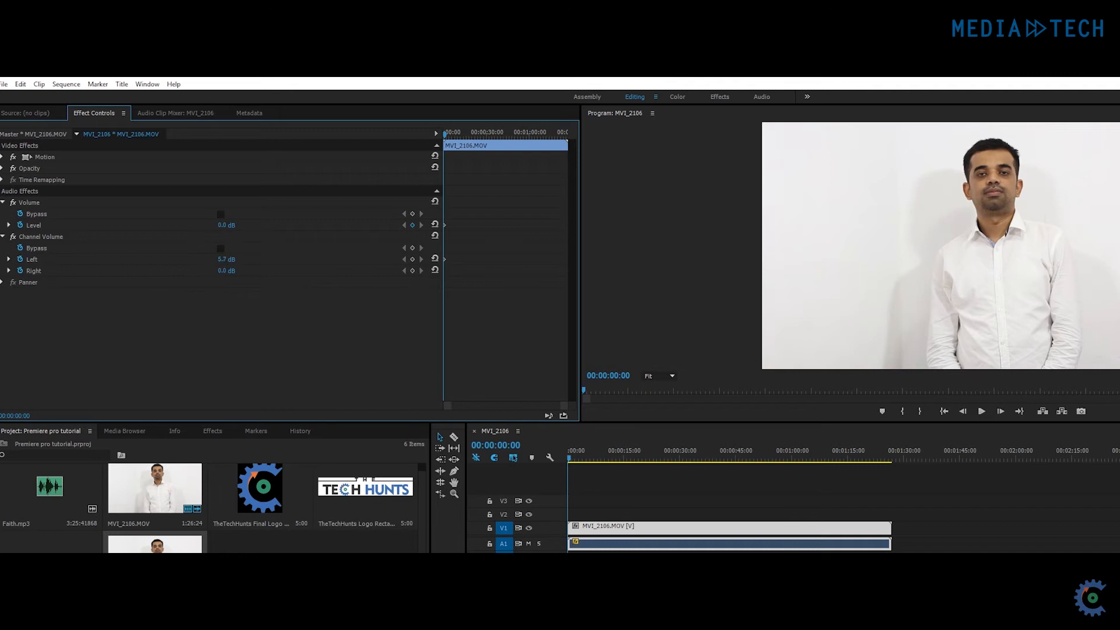
left_click(231, 257)
left_click(226, 287)
left_click(2, 203)
left_click(3, 216)
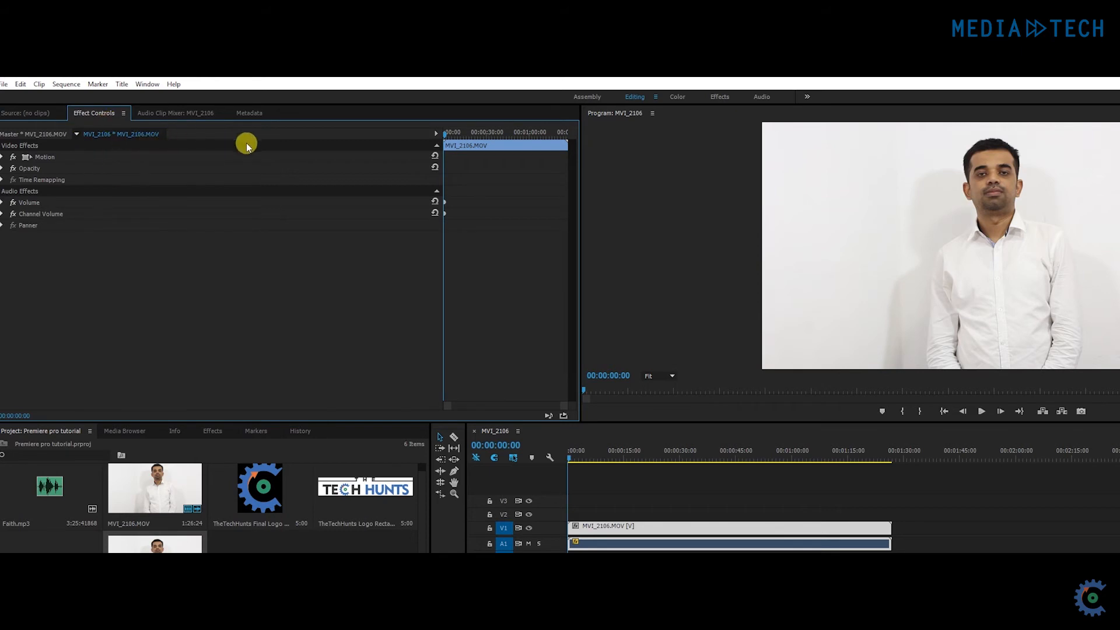
Examine the clip and file metadata fields and collapse the Clip section
left_click(250, 113)
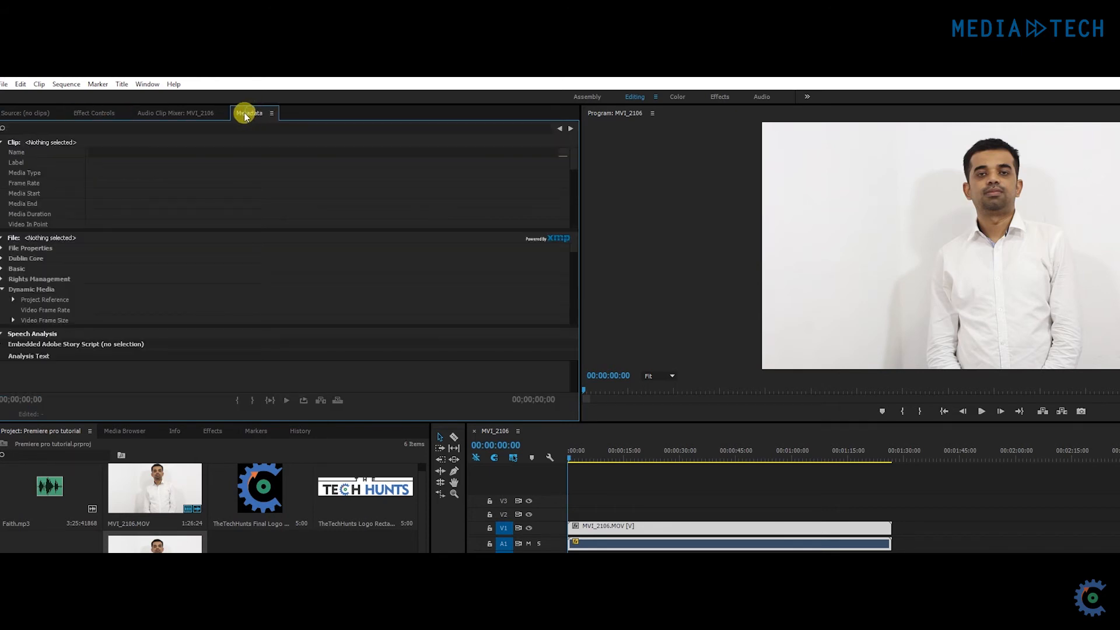
scroll(59, 245, "down", 5)
scroll(54, 263, "up", 5)
left_click(3, 142)
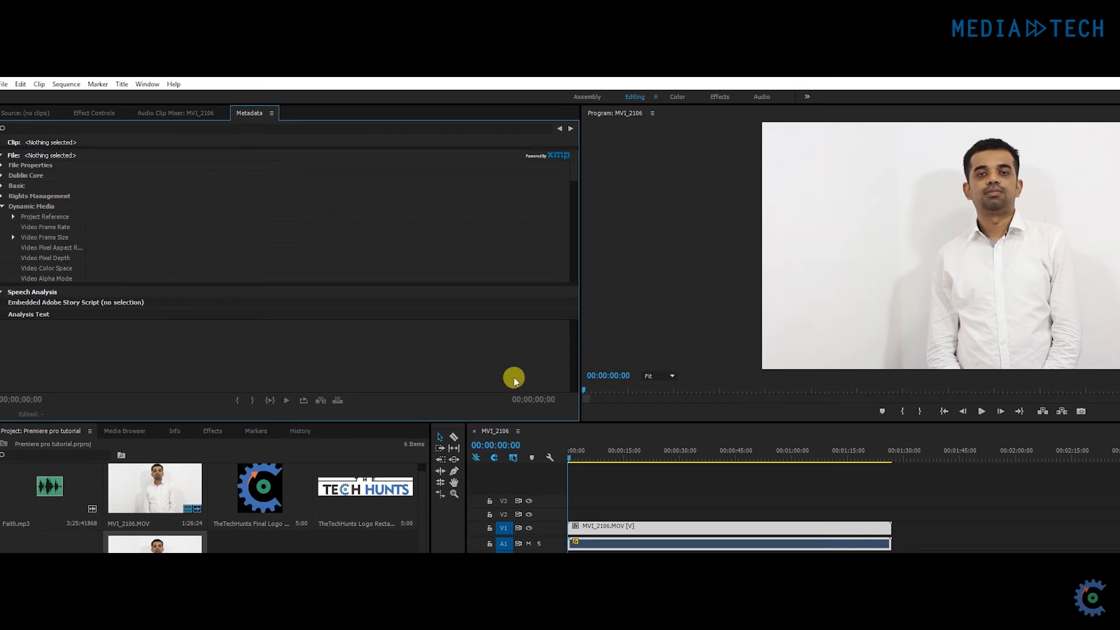
Play the sequence with the Audio Clip Mixer open to watch the track levels, return to the effect controls and stop playback
key("shift+9")
key("space")
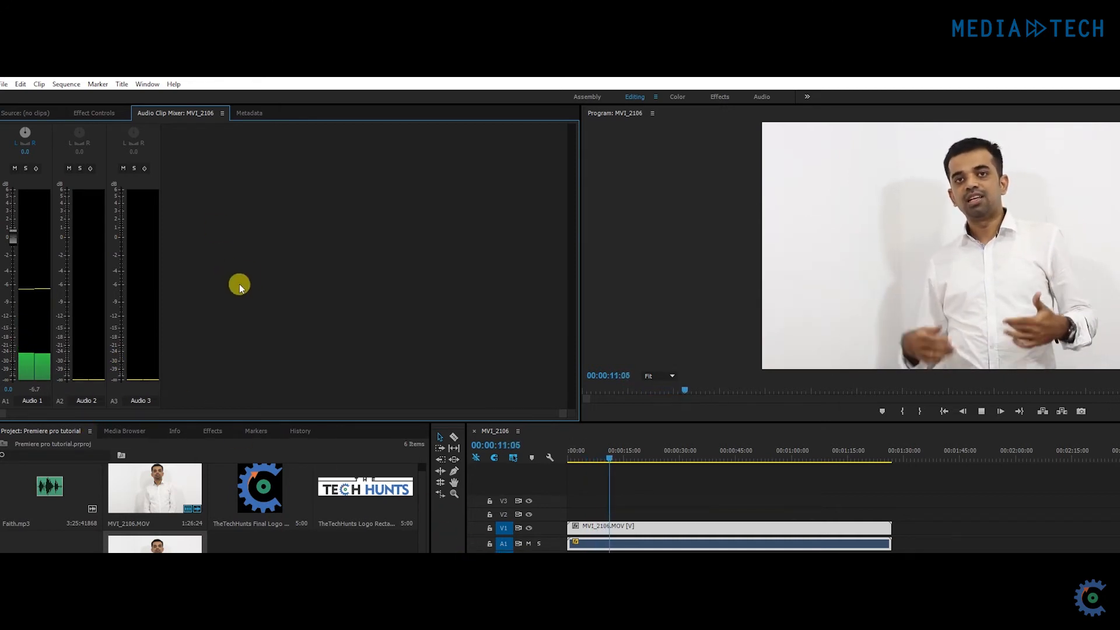
left_click(95, 114)
key("space")
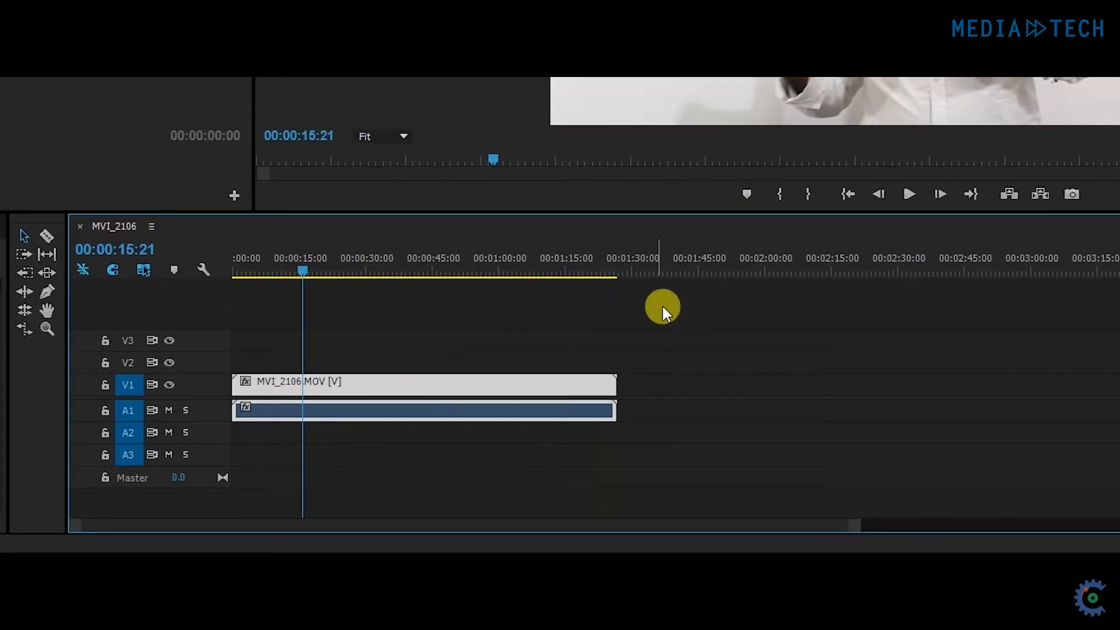
Position the playhead at 00:00:13:06 and split the MVI_2106.MOV clip there with the Razor tool
left_click(694, 310)
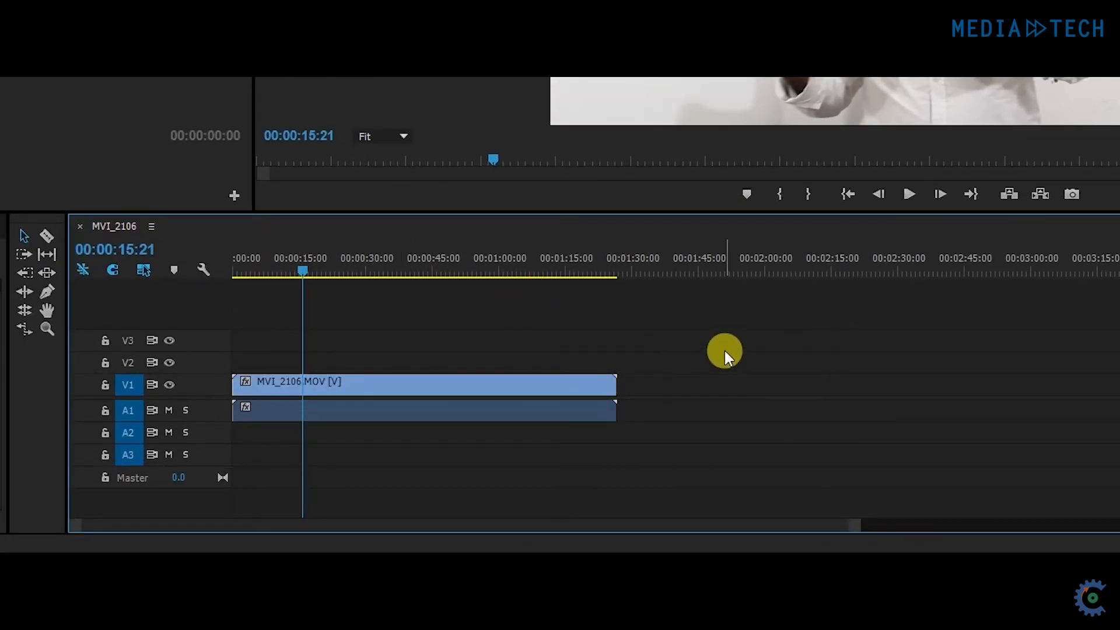
left_click(379, 384)
left_click(45, 235)
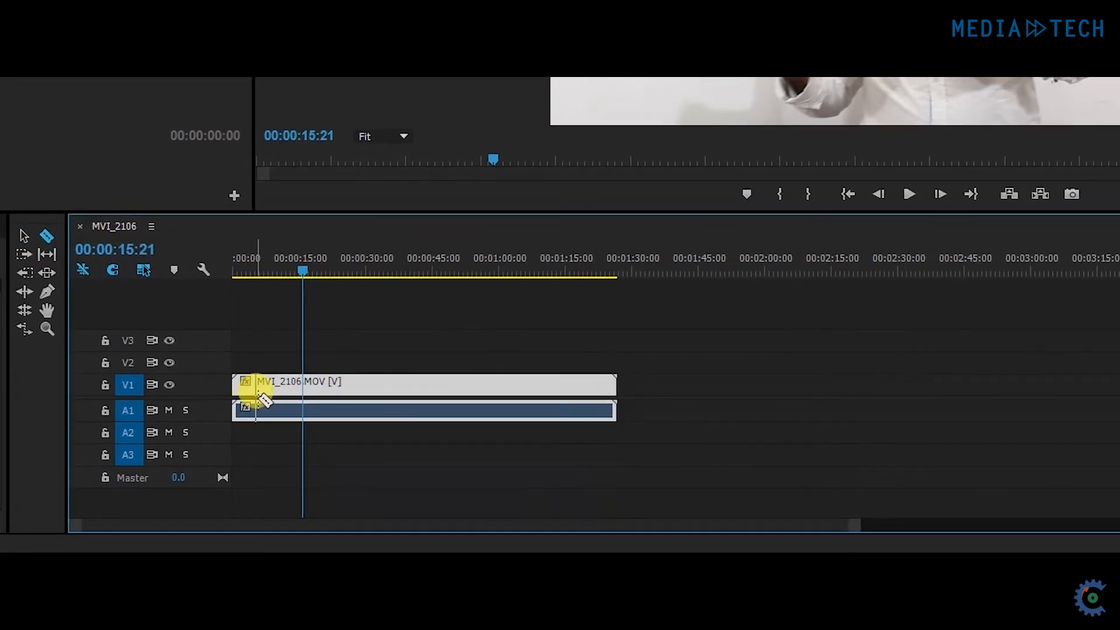
left_click_drag(302, 272, 290, 275)
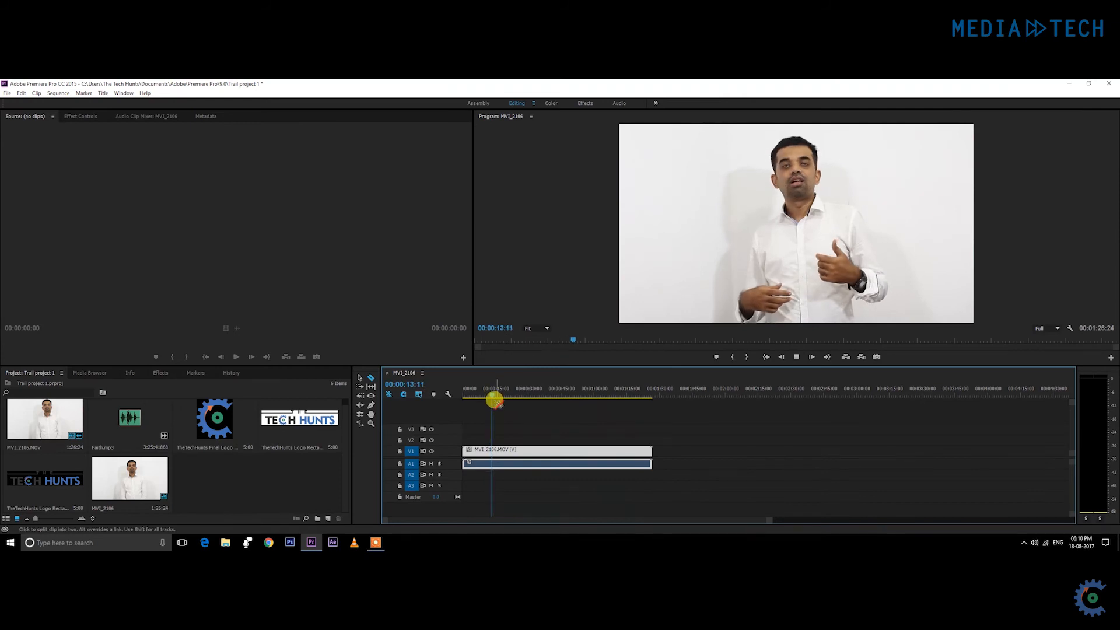
key("space")
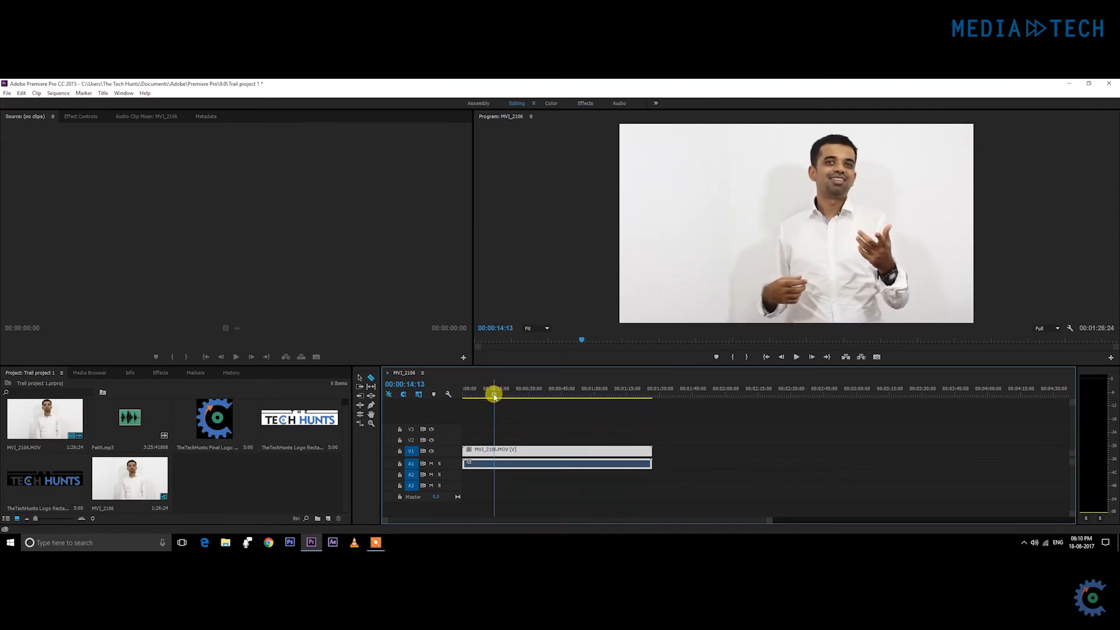
left_click_drag(493, 392, 490, 389)
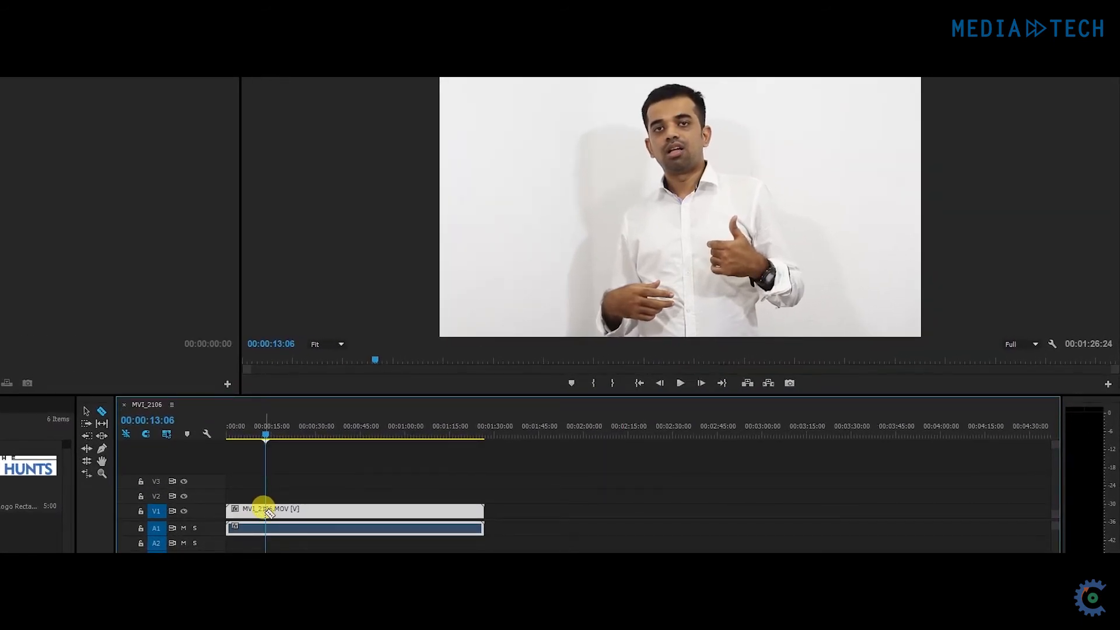
left_click_drag(1046, 608, 371, 607)
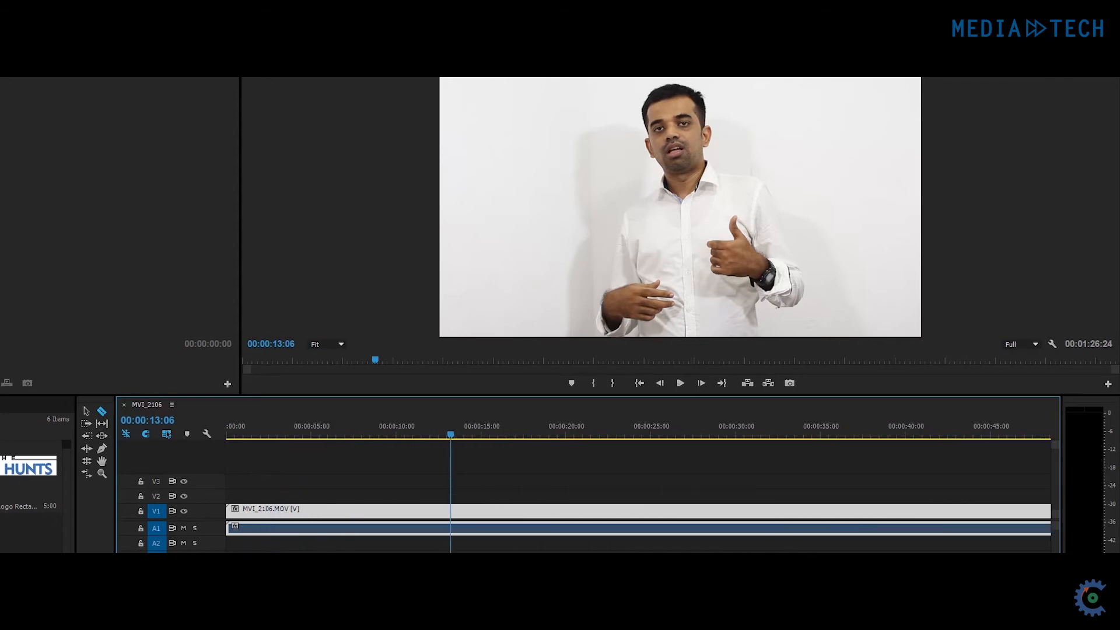
left_click(454, 511)
Play on to 00:00:16:01 and split the second MVI_2106.MOV piece there with the Razor tool
key("space")
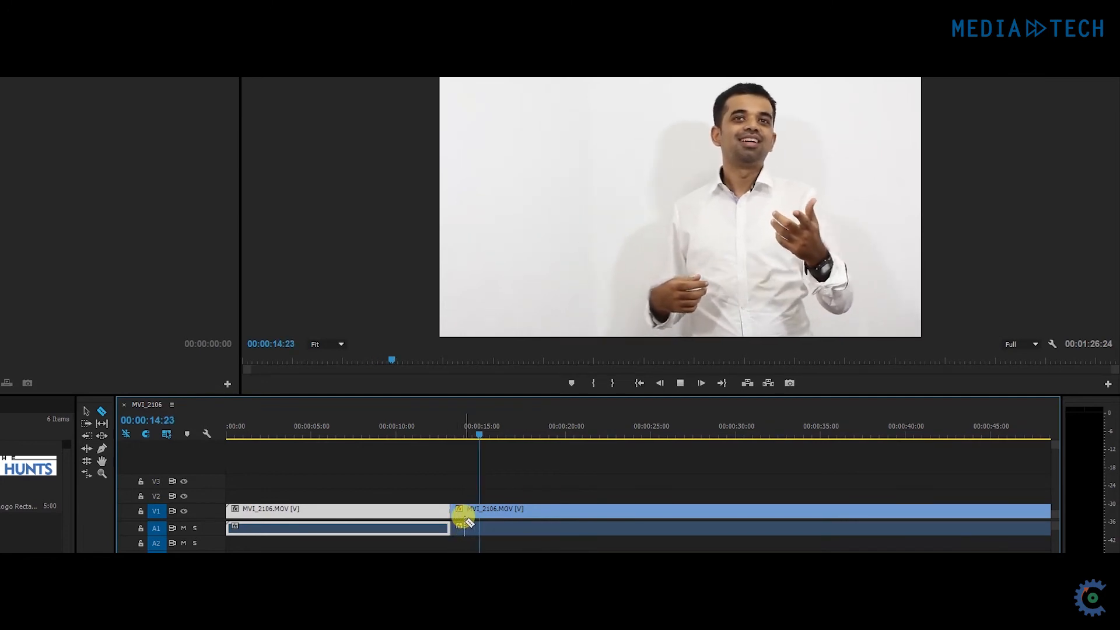
key("space")
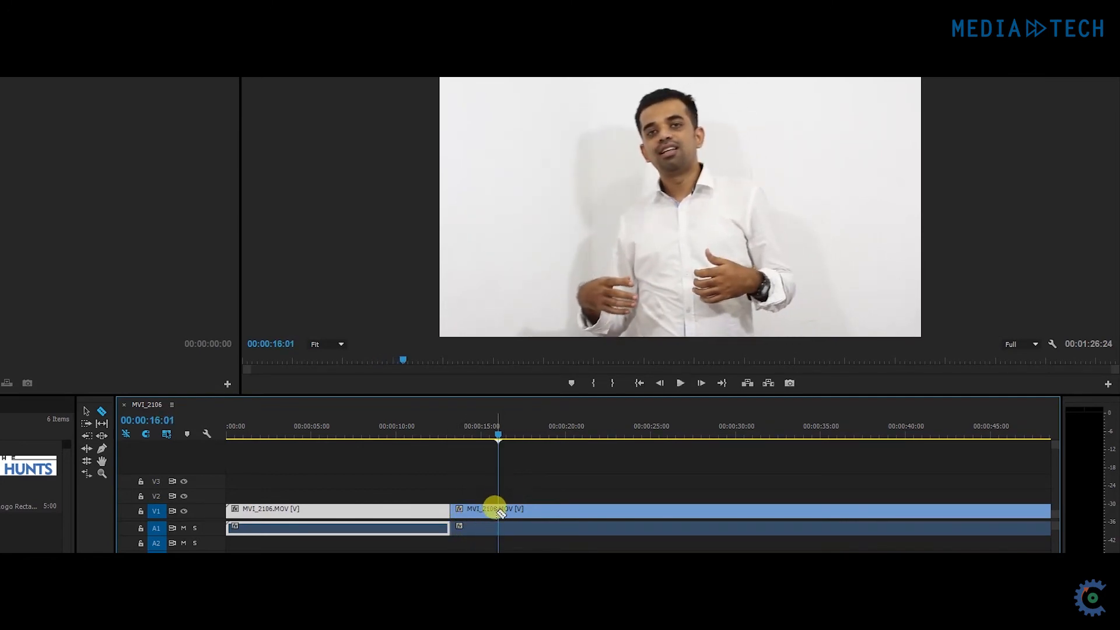
left_click(498, 511)
Switch to the Selection tool and delete the short middle piece of MVI_2106.MOV with its audio
key("v")
left_click(470, 512)
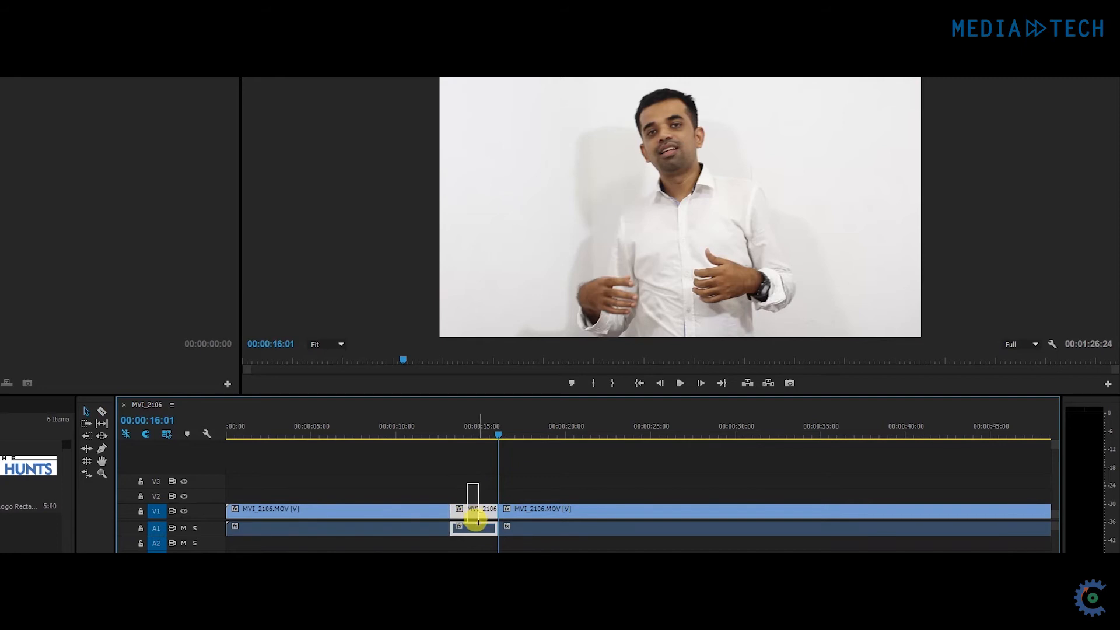
left_click_drag(479, 533, 473, 493)
key("Delete")
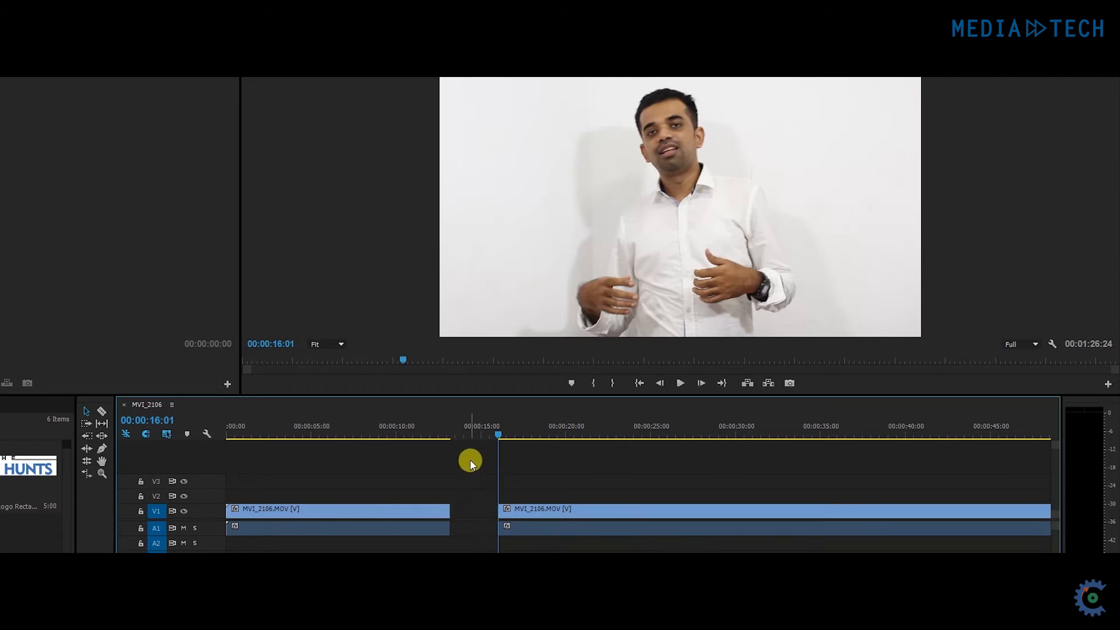
Remove the empty gap between the two remaining MVI_2106.MOV pieces
left_click(478, 513)
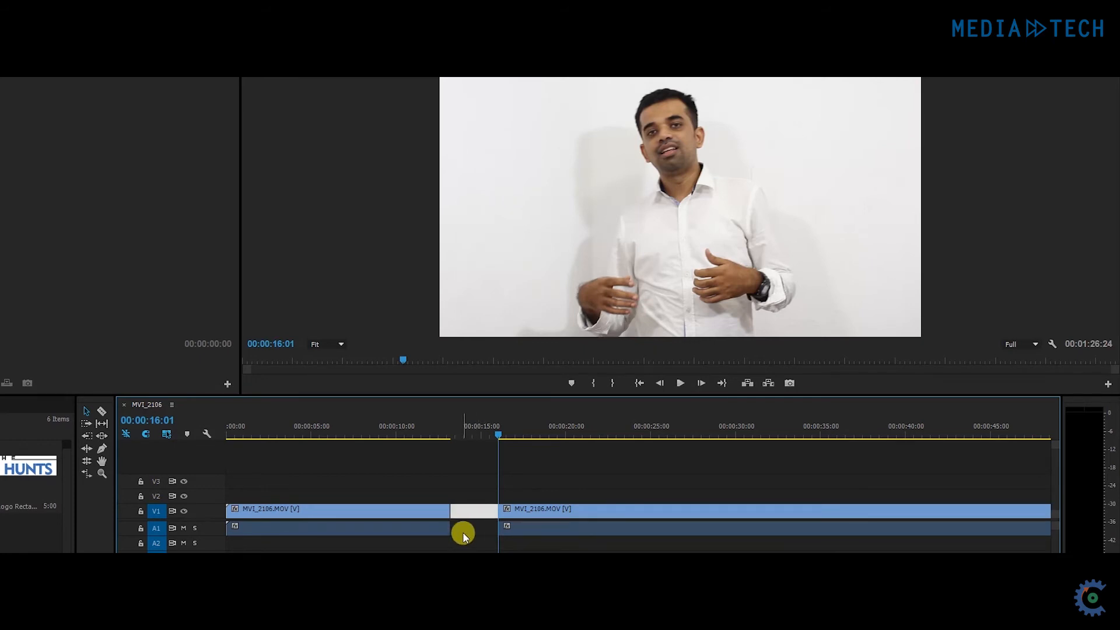
left_click(468, 528)
left_click(478, 510)
key("Delete")
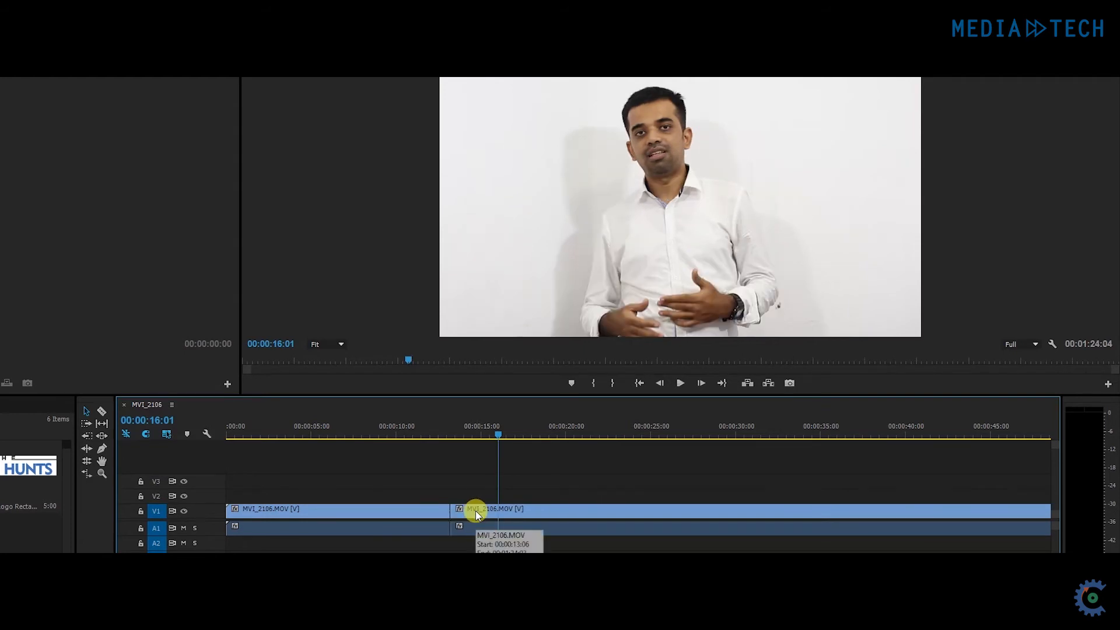
Play the sequence across the join between the two MVI_2106.MOV pieces several times to check the cut
left_click_drag(495, 434, 430, 437)
key("space")
key("space")
key("space")
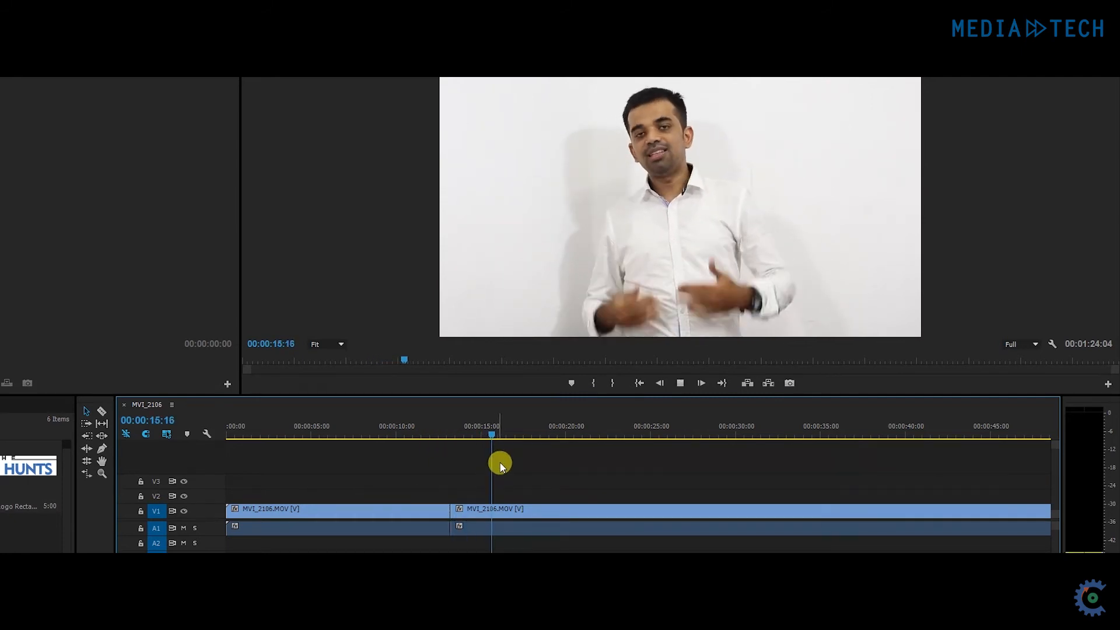
key("space")
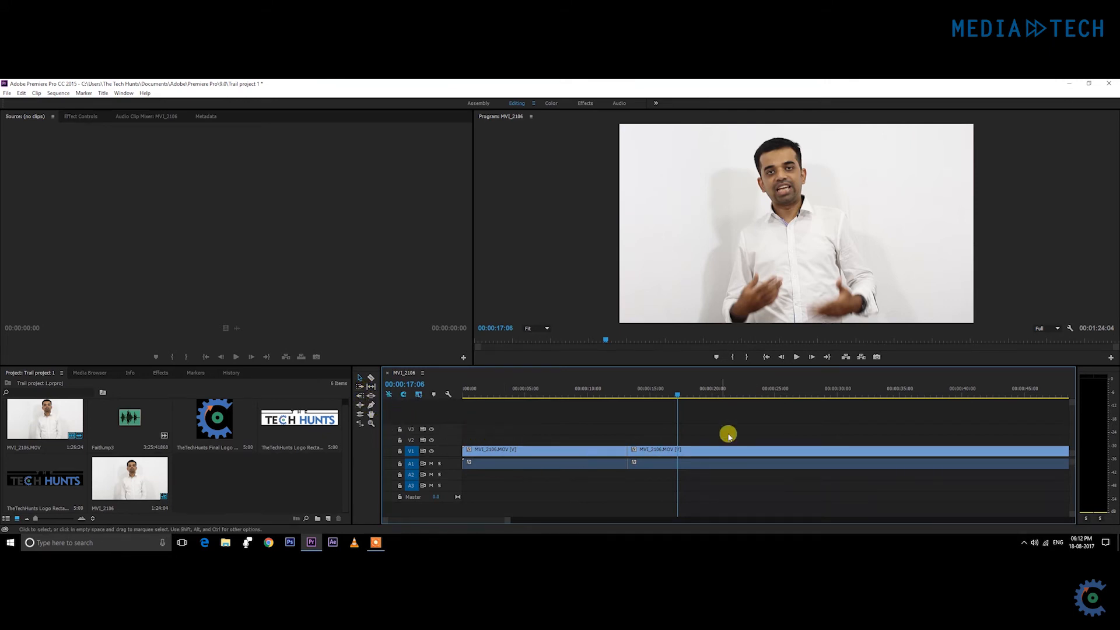
left_click_drag(675, 394, 627, 401)
left_click_drag(505, 520, 534, 520)
key("space")
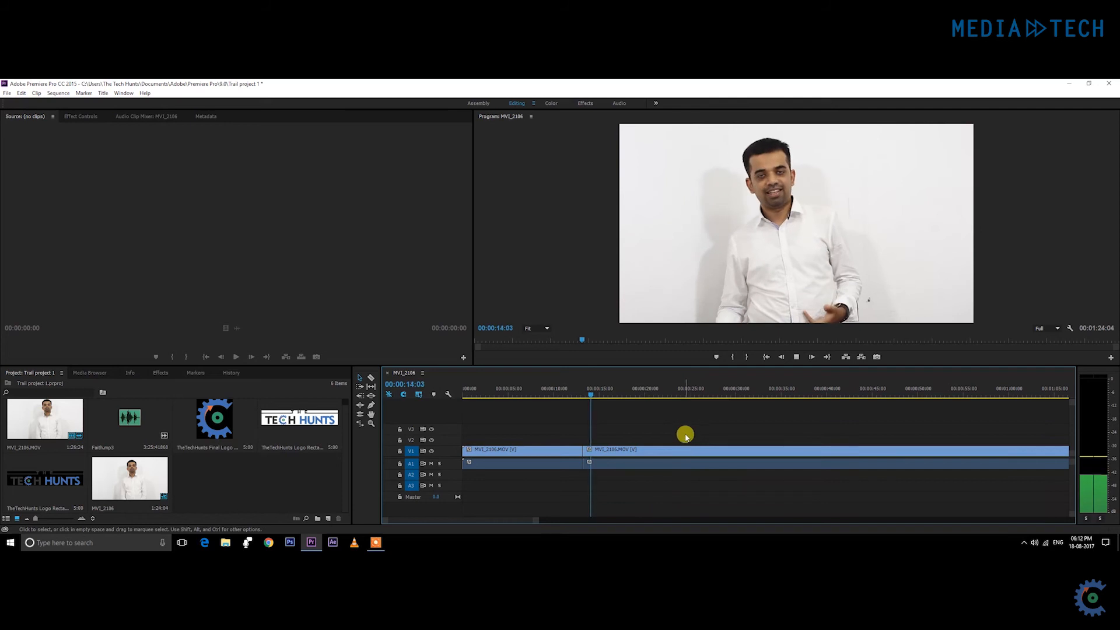
key("space")
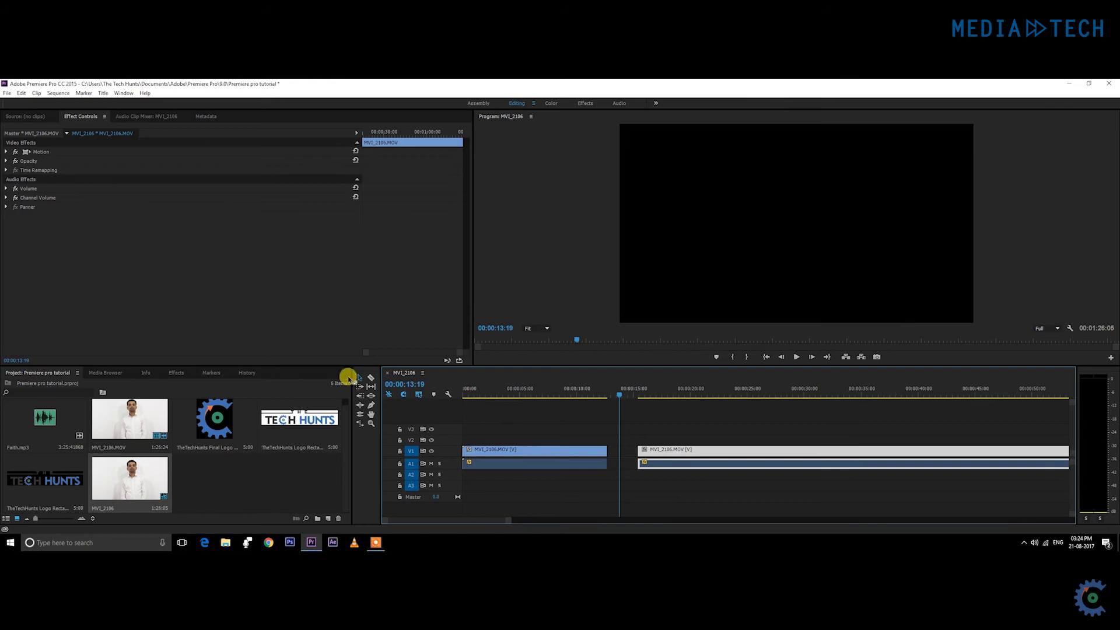
Move the second MVI_2106.MOV clip against the end of the first one and return the playhead to 00:00:00:00
left_click_drag(626, 398, 589, 395)
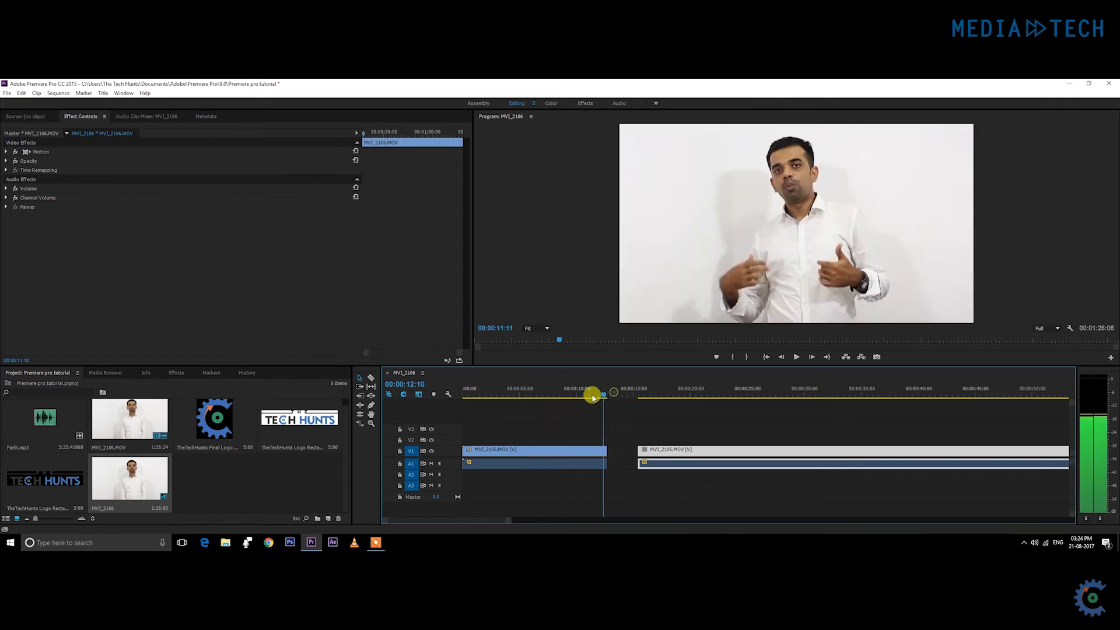
left_click_drag(677, 454, 646, 455)
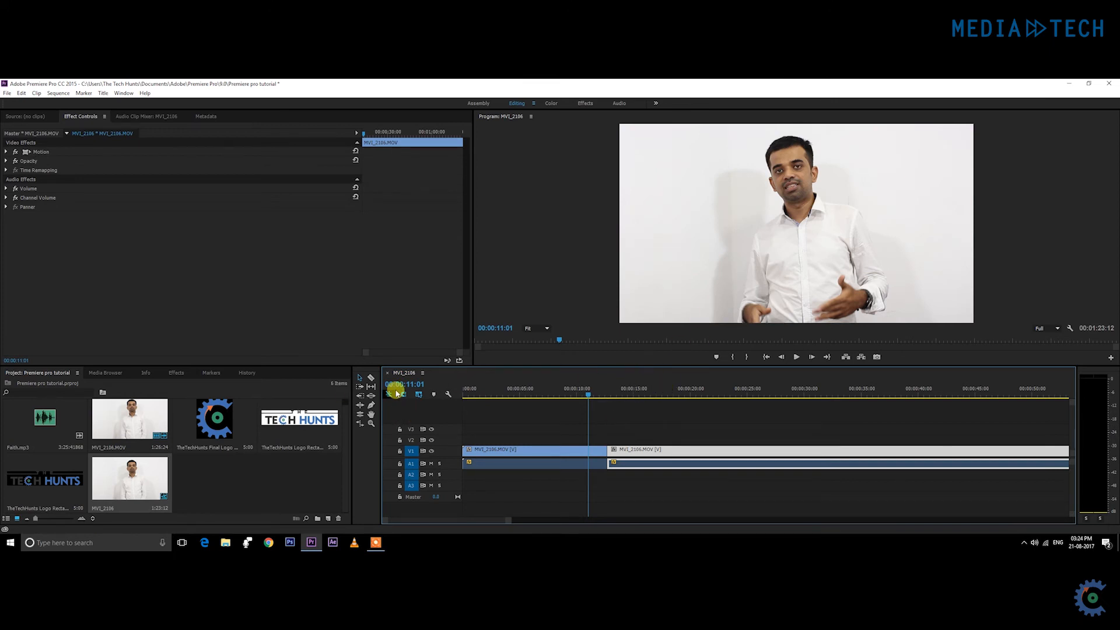
left_click_drag(583, 393, 368, 414)
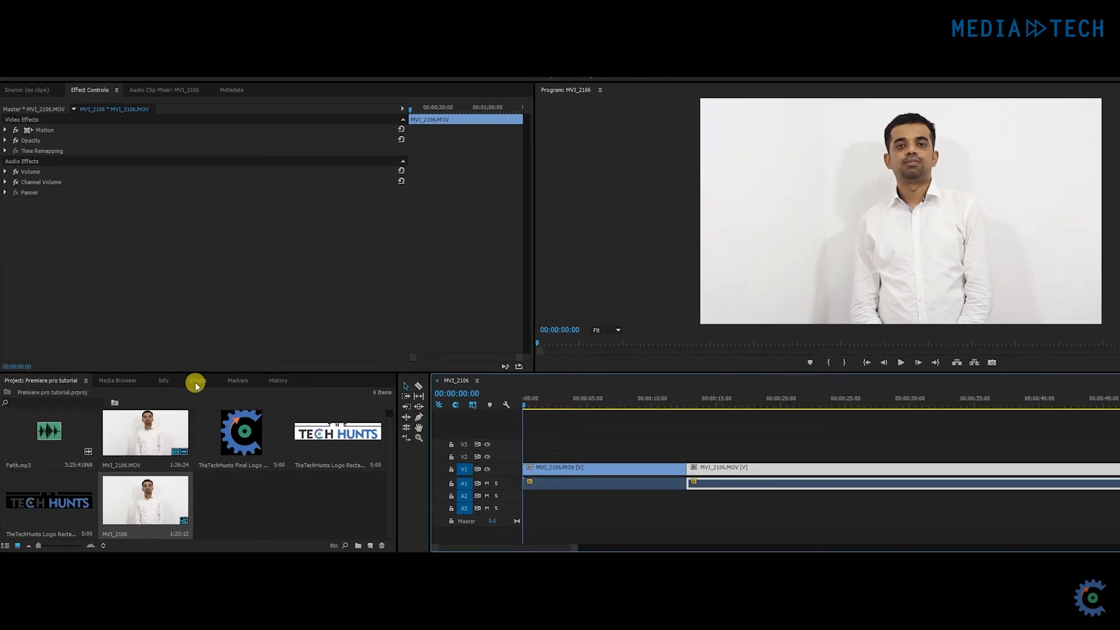
Apply the Cross Dissolve video transition to the start of the first MVI_2106.MOV clip and play it back
left_click(196, 382)
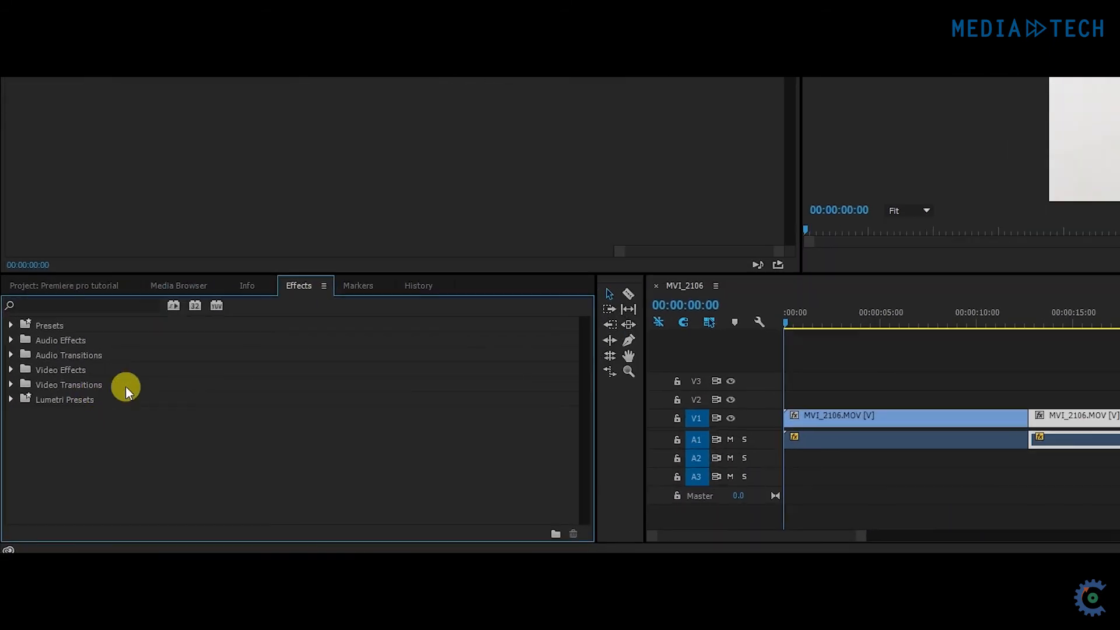
left_click(11, 385)
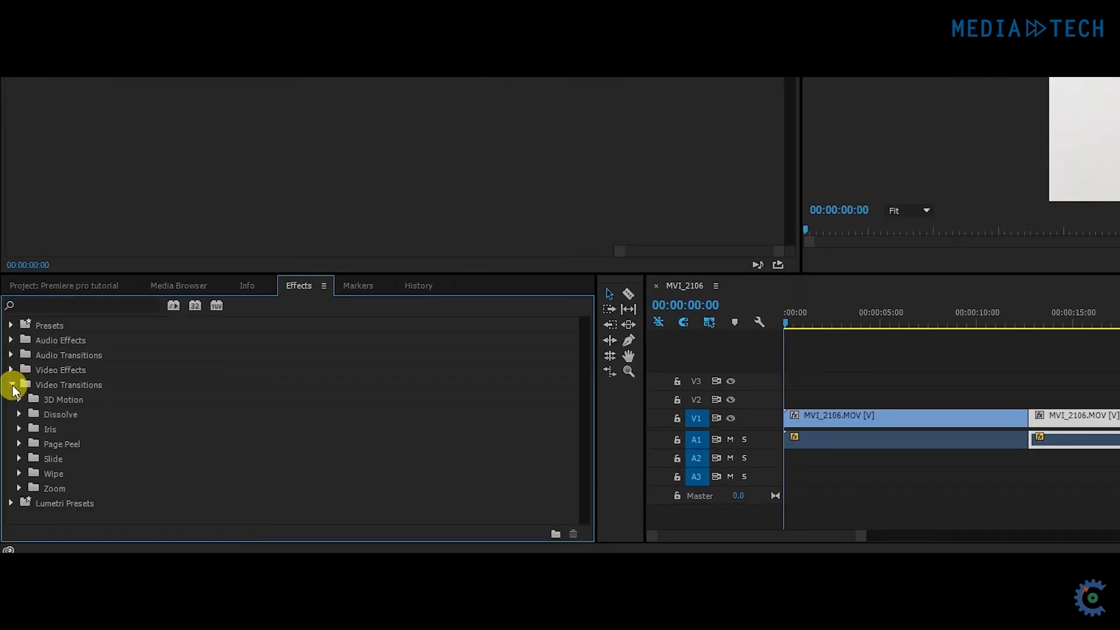
left_click(20, 414)
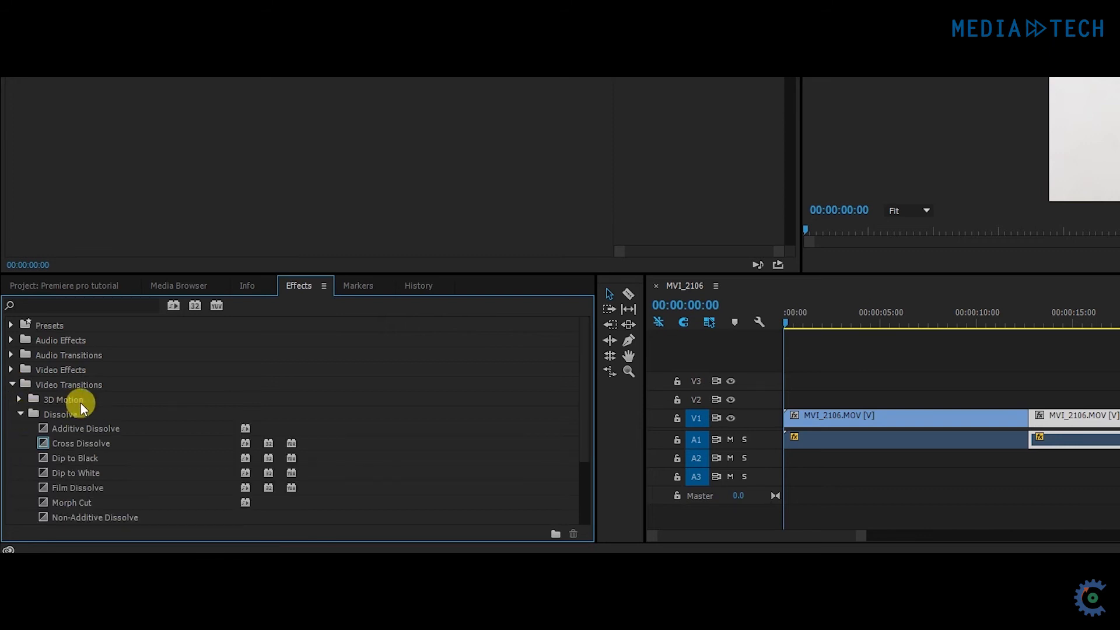
scroll(82, 408, "down", 1)
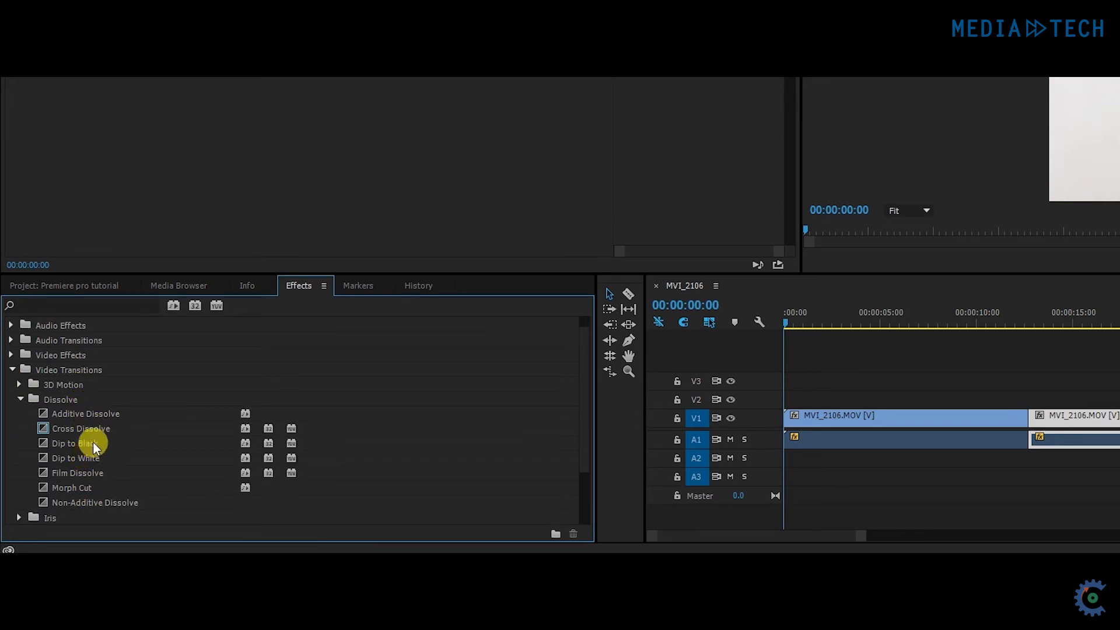
left_click_drag(85, 430, 791, 417)
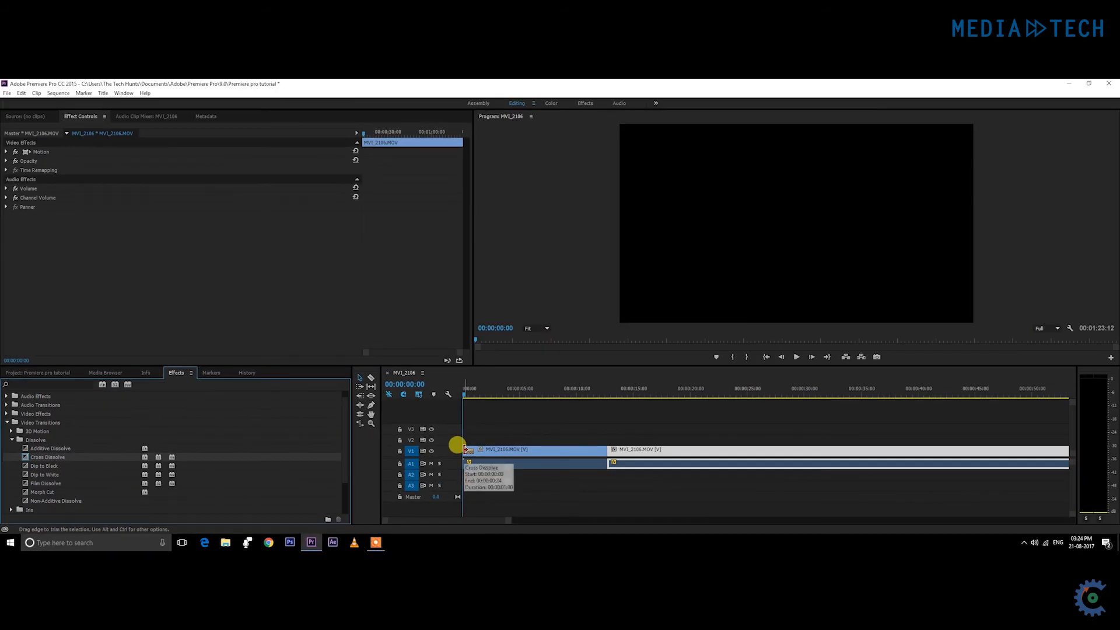
key("space")
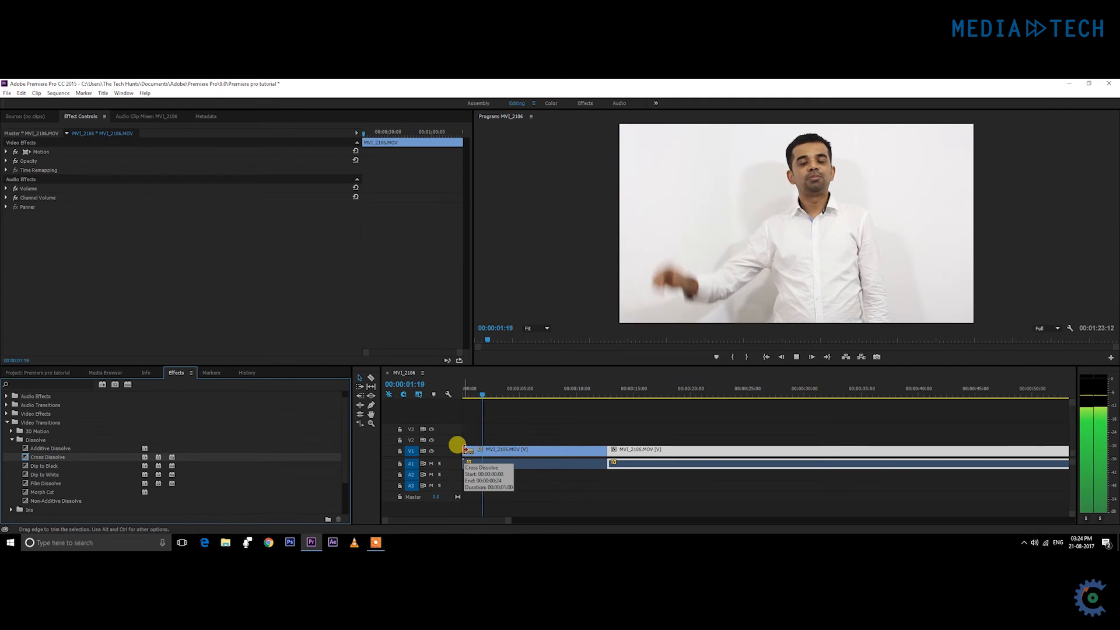
key("space")
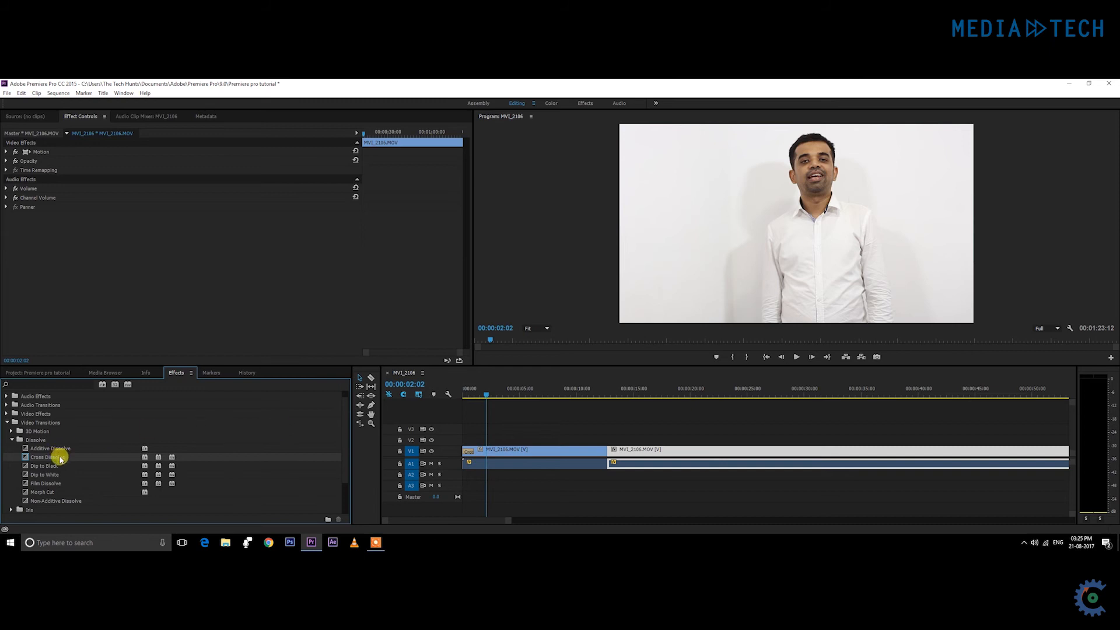
Apply Cross Dissolve at the cut between the two MVI_2106.MOV clips and scrub the playhead around that transition
left_click_drag(60, 459, 645, 437)
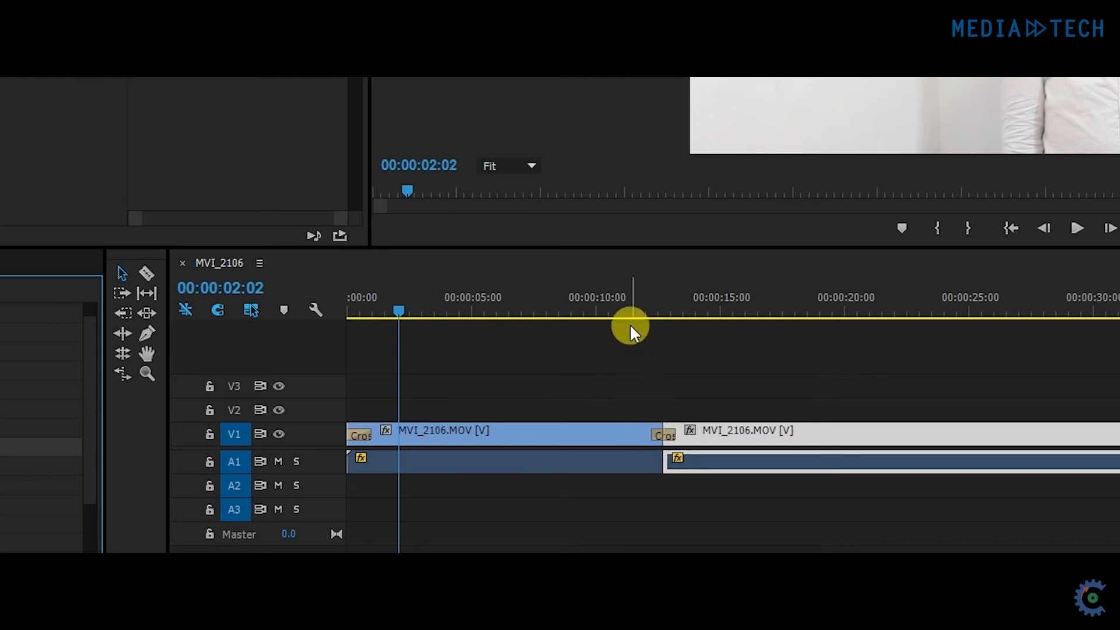
left_click(649, 307)
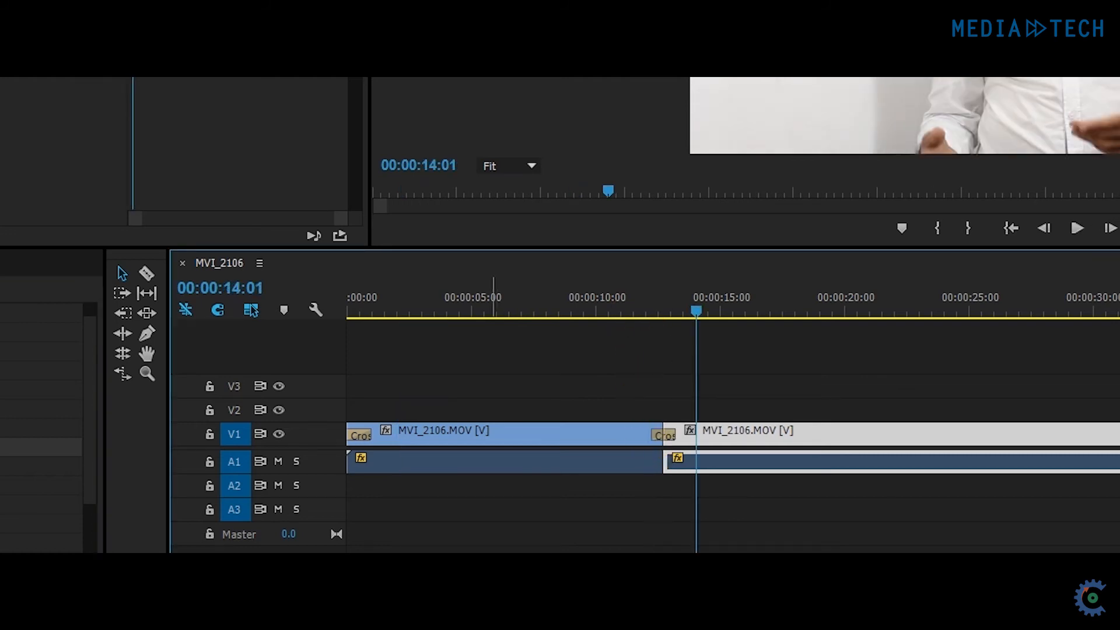
left_click_drag(362, 558, 387, 557)
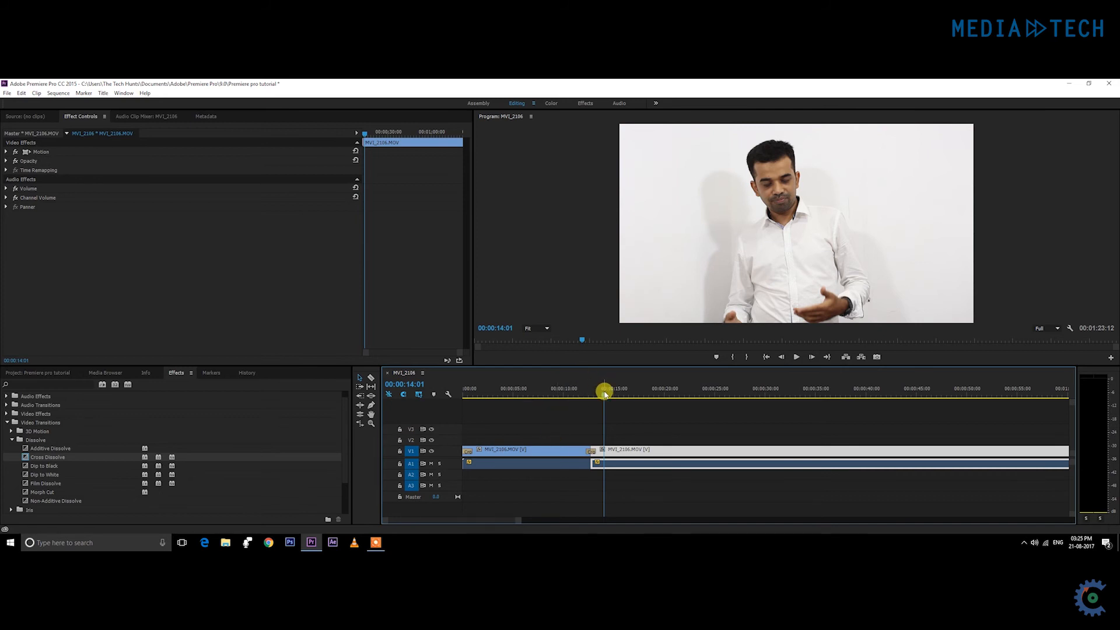
left_click_drag(604, 393, 585, 400)
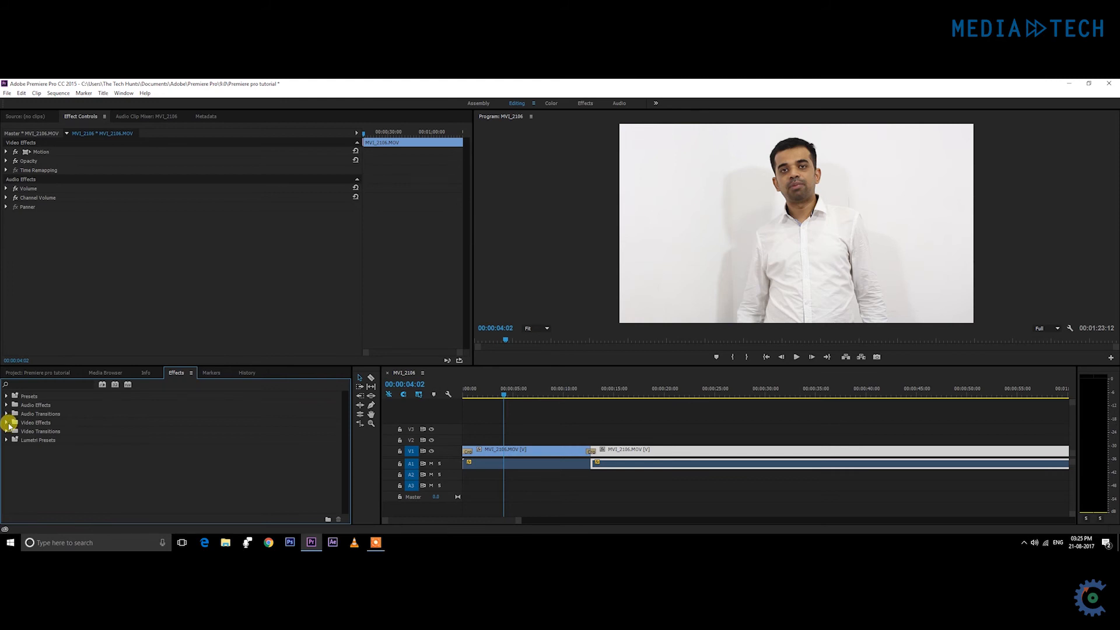
Apply the Fast Color Corrector from the Color Correction video effects to the first MVI_2106.MOV clip
left_click(6, 422)
scroll(77, 418, "down", 1)
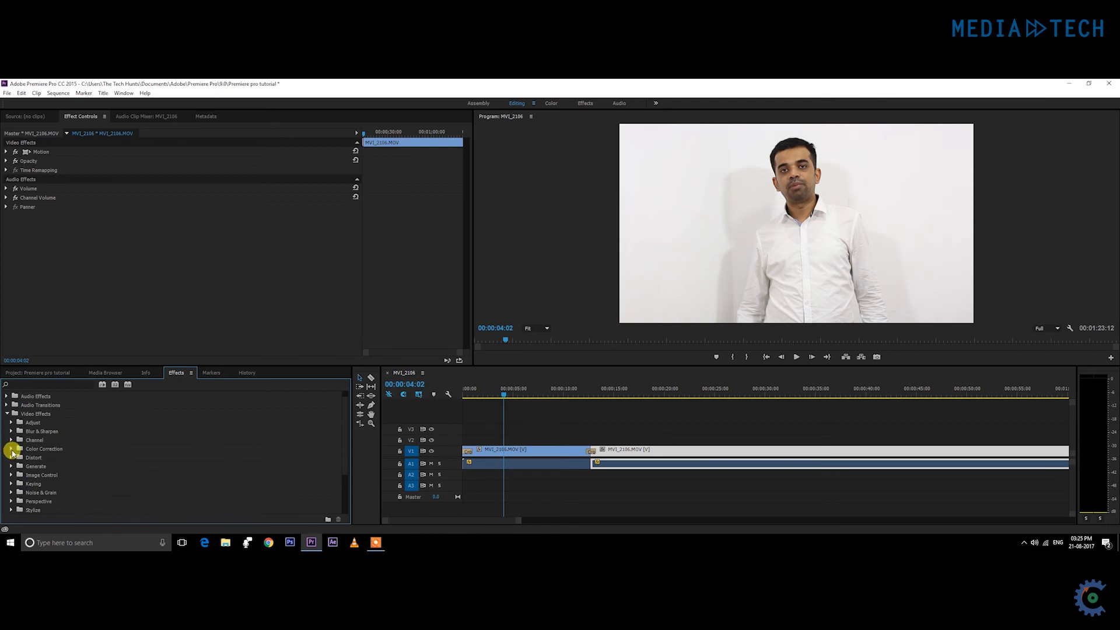
left_click(12, 450)
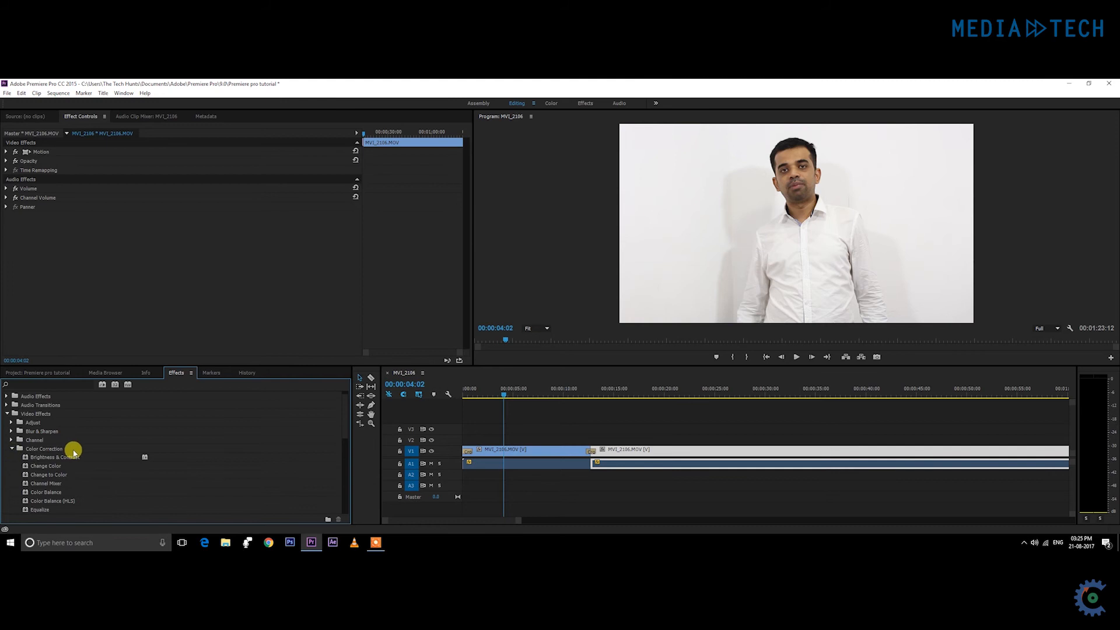
scroll(75, 452, "down", 6)
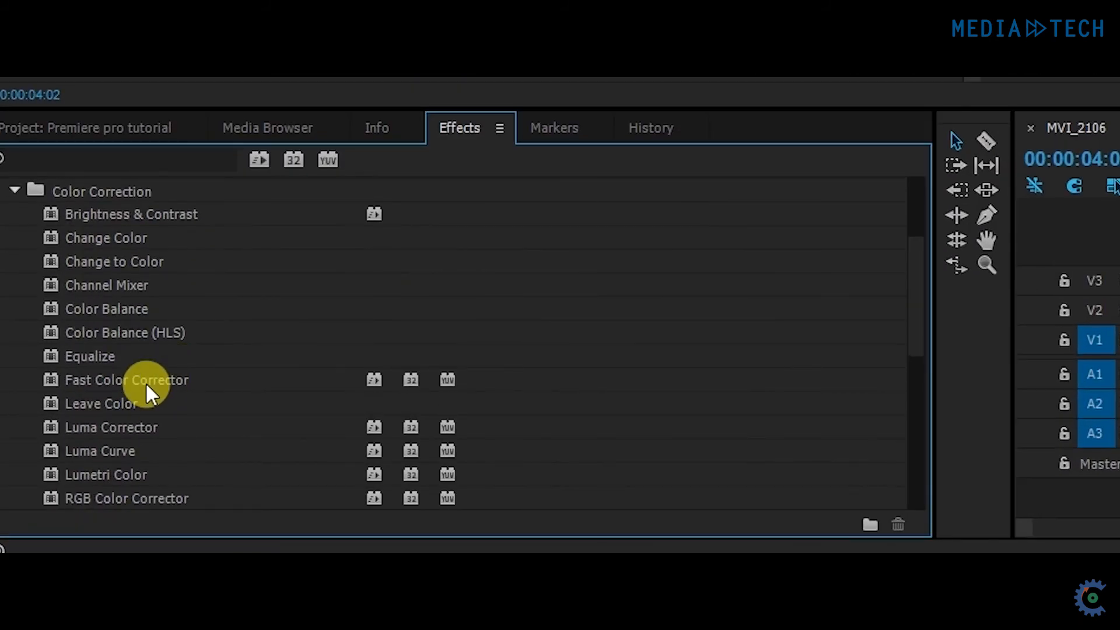
left_click(145, 381)
left_click_drag(98, 366, 1119, 339)
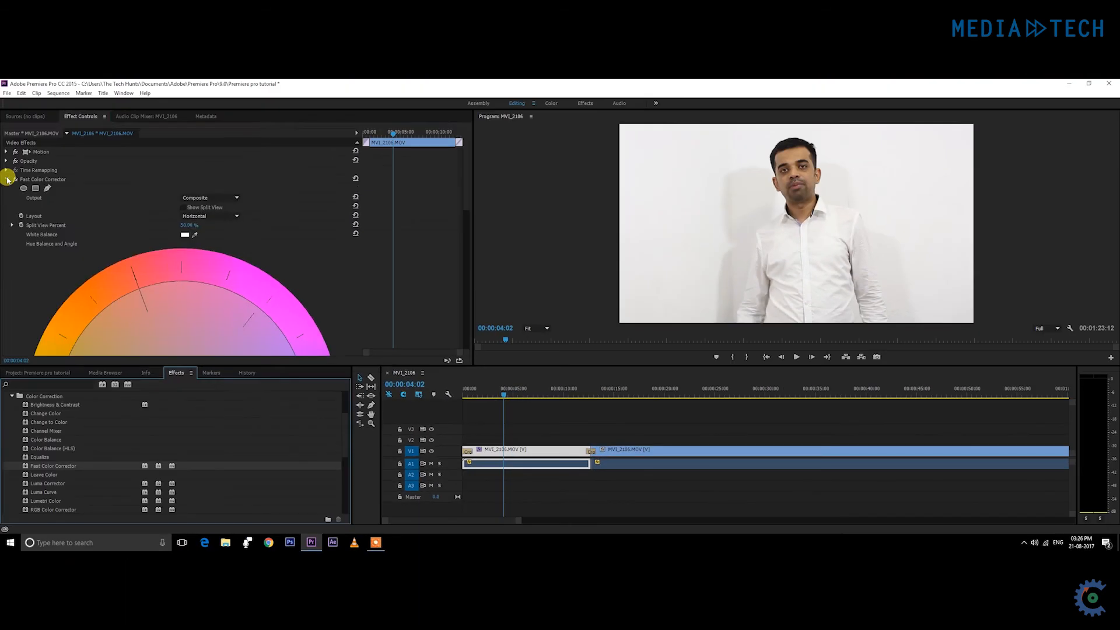
Expand the Fast Color Corrector settings and shift the color wheel's balance point slightly off centre, at a balance angle of about -21°
left_click(6, 179)
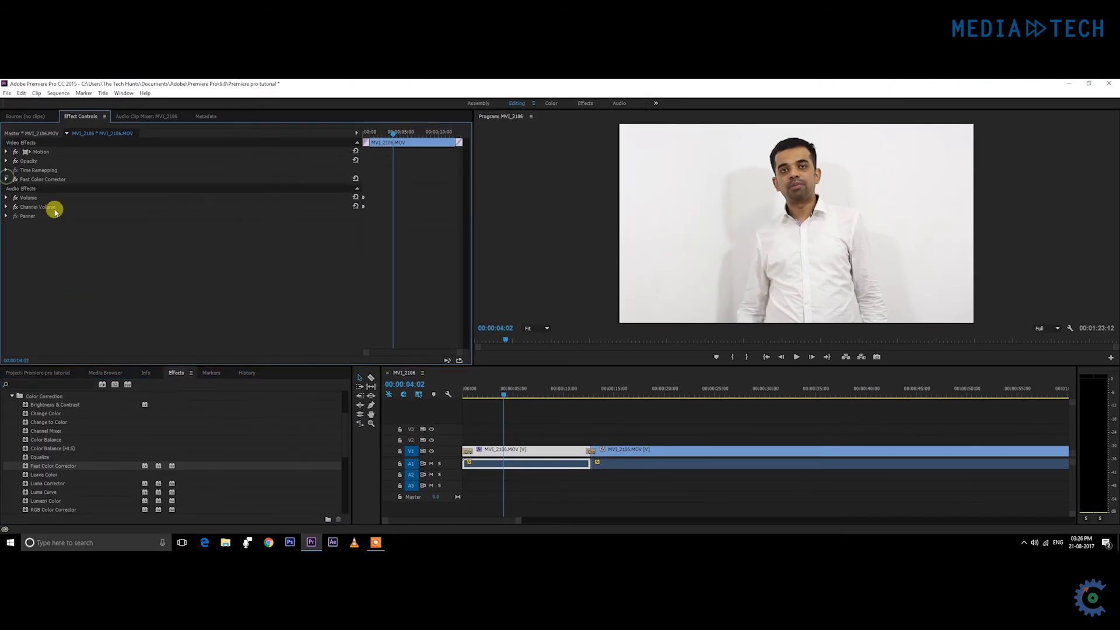
left_click(6, 179)
scroll(170, 220, "down", 4)
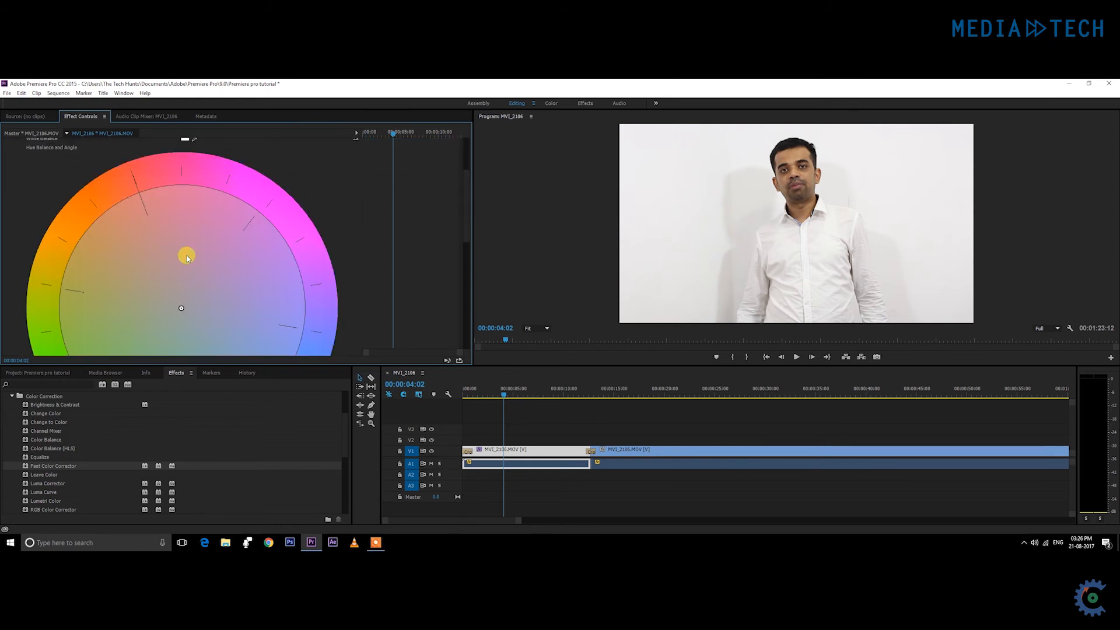
mouse_move(181, 261)
left_mouse_down()
mouse_move(171, 211)
mouse_move(157, 208)
mouse_move(111, 254)
mouse_move(183, 261)
left_mouse_up()
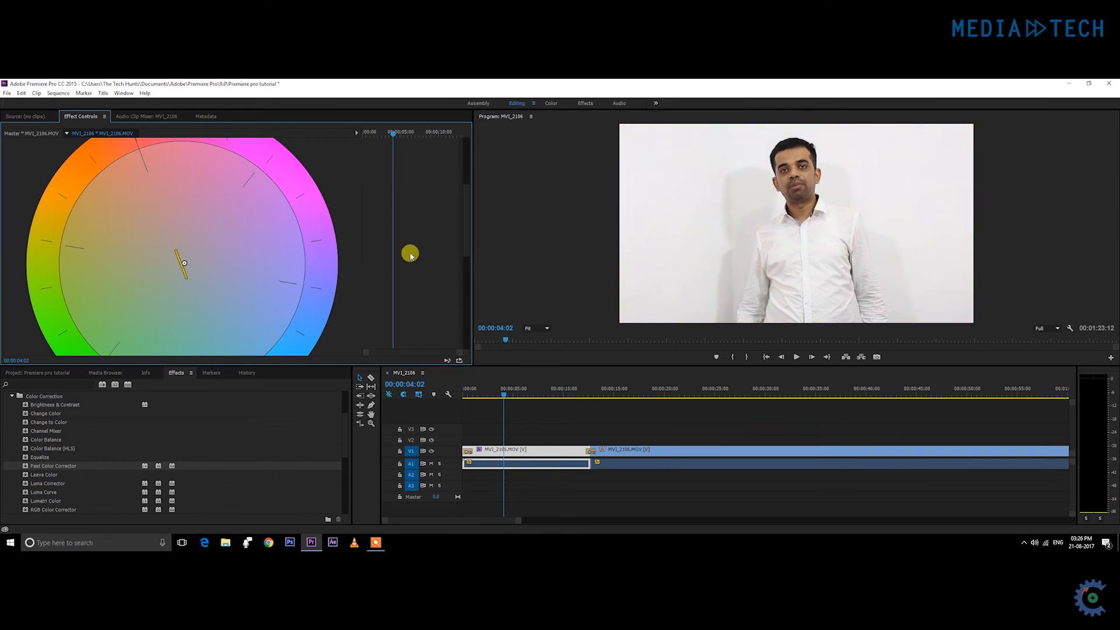
Examine the Output and Layout choices of the Fast Color Corrector without changing them
scroll(468, 230, "up", 1)
left_click_drag(469, 229, 458, 200)
scroll(535, 200, "up", 3)
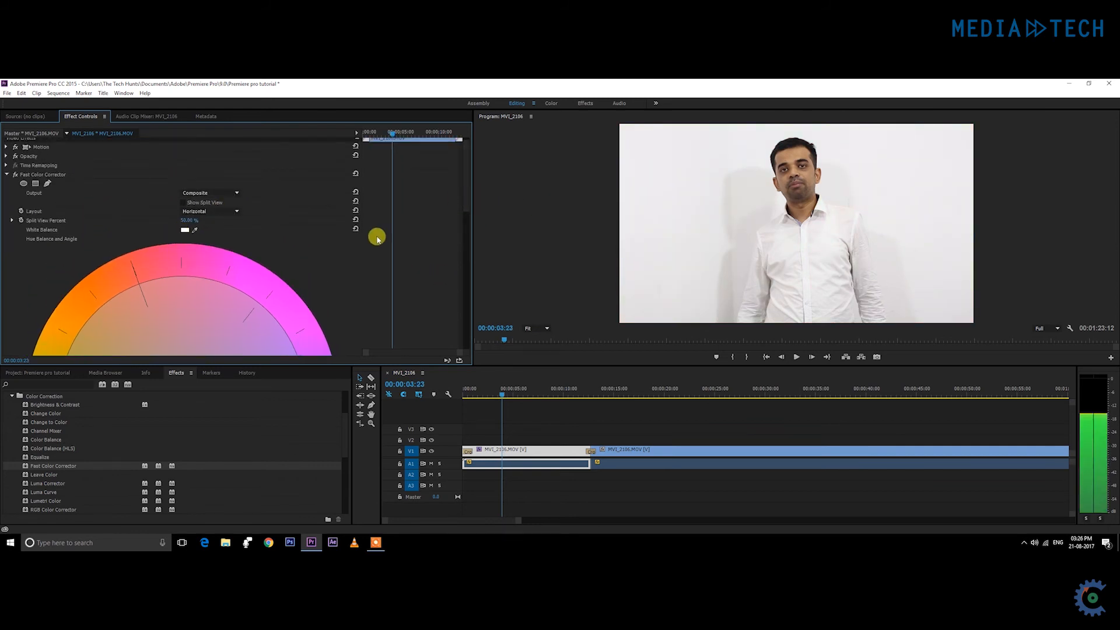
scroll(350, 235, "up", 1)
left_click(227, 197)
left_click(214, 216)
left_click(233, 195)
left_click(225, 209)
Set the Fast Color Corrector saturation to 122, try the outer input level sliders and review the remaining level settings
left_click_drag(461, 188, 197, 282)
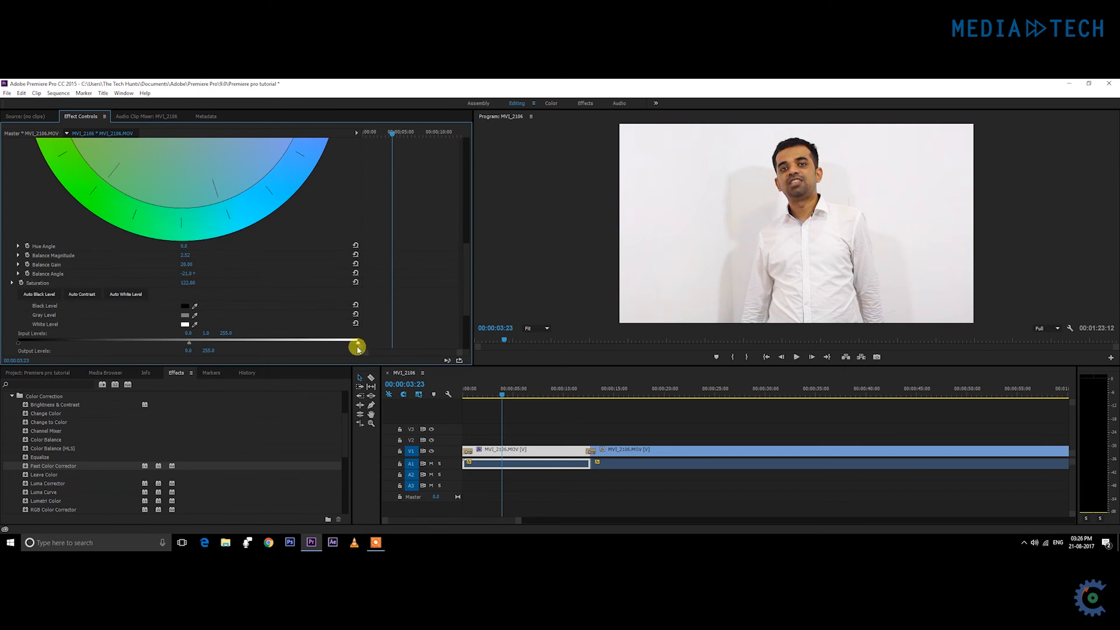
mouse_move(357, 343)
left_mouse_down()
mouse_move(303, 352)
mouse_move(366, 350)
left_mouse_up()
mouse_move(19, 343)
left_mouse_down()
mouse_move(87, 343)
mouse_move(3, 344)
left_mouse_up()
left_click_drag(469, 280, 469, 325)
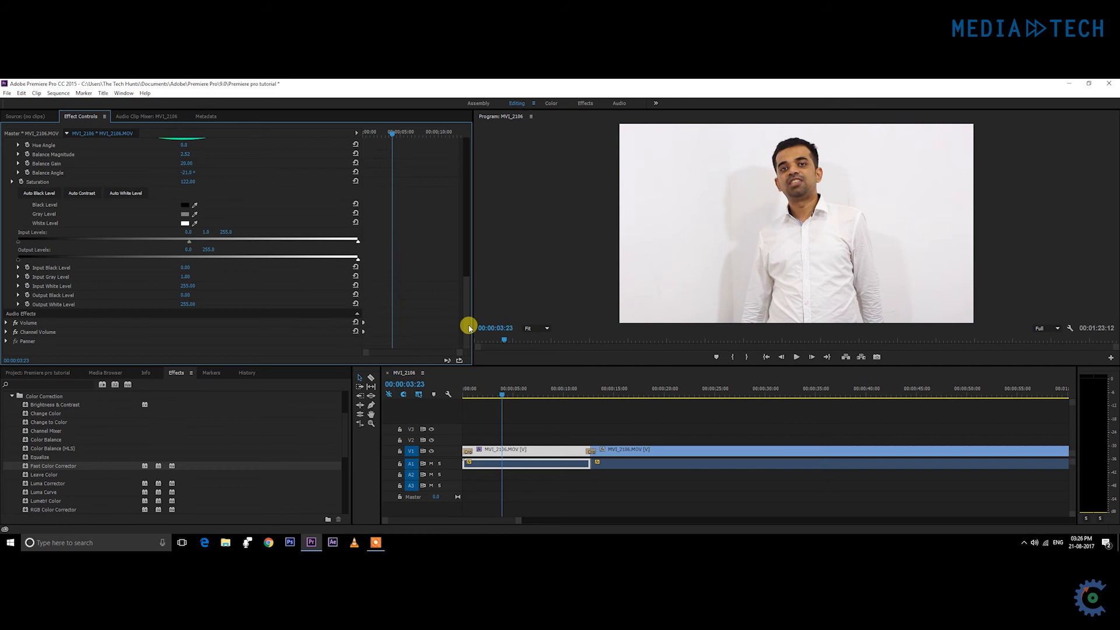
scroll(341, 286, "up", 8)
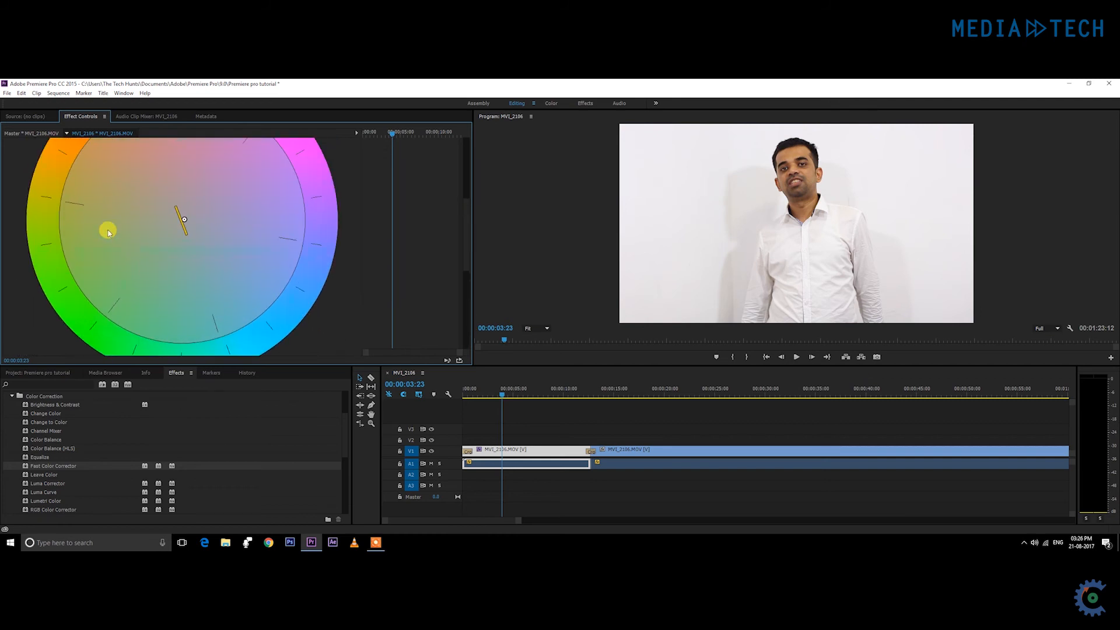
Collapse the Fast Color Corrector settings of the first clip
scroll(108, 232, "up", 5)
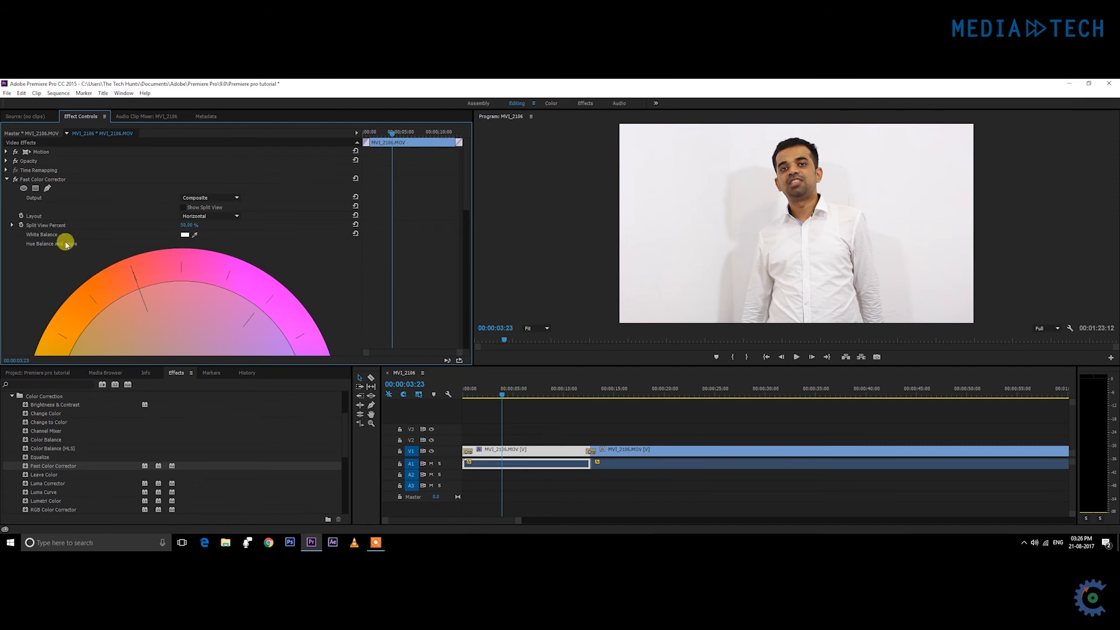
left_click(8, 181)
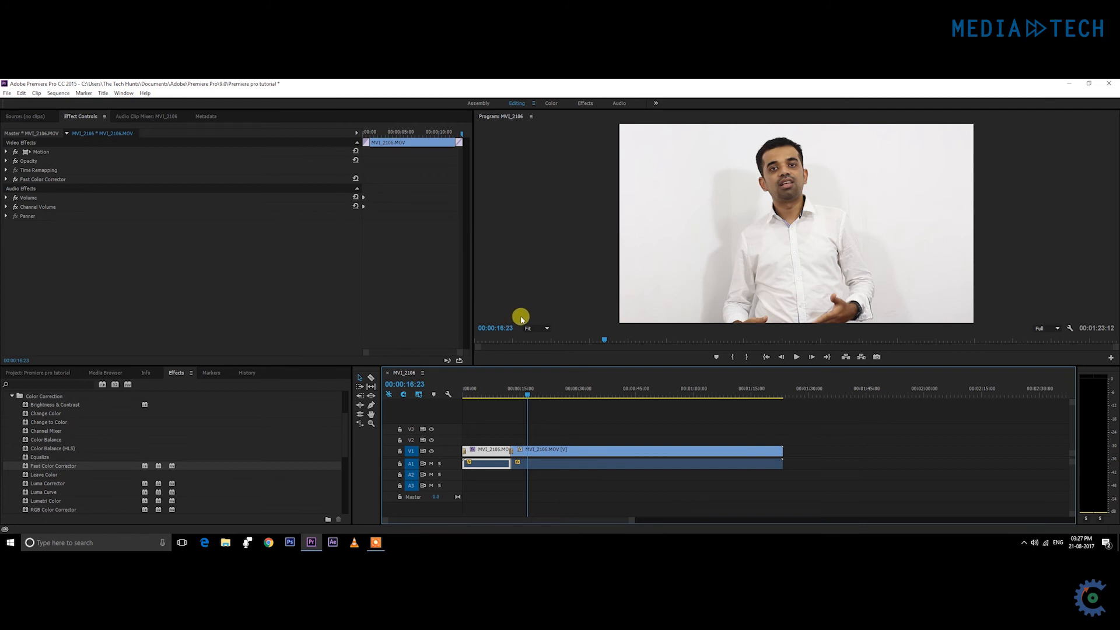
Create a new title named Title 01 at 1920 × 1080, 25 fps with square pixels
left_click(103, 93)
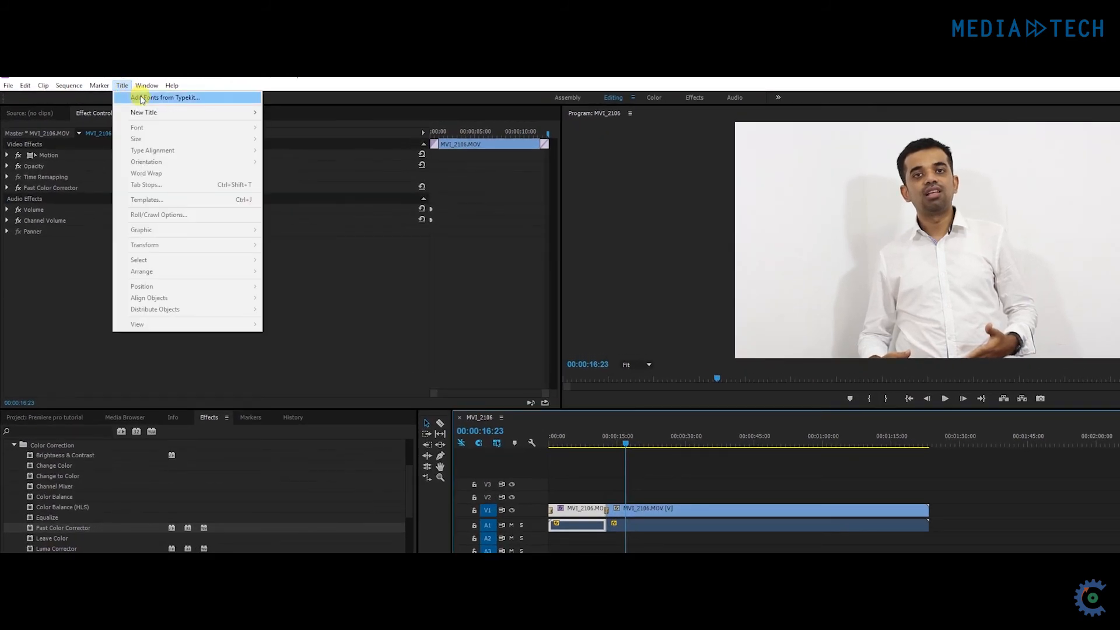
mouse_move(241, 112)
left_click(286, 113)
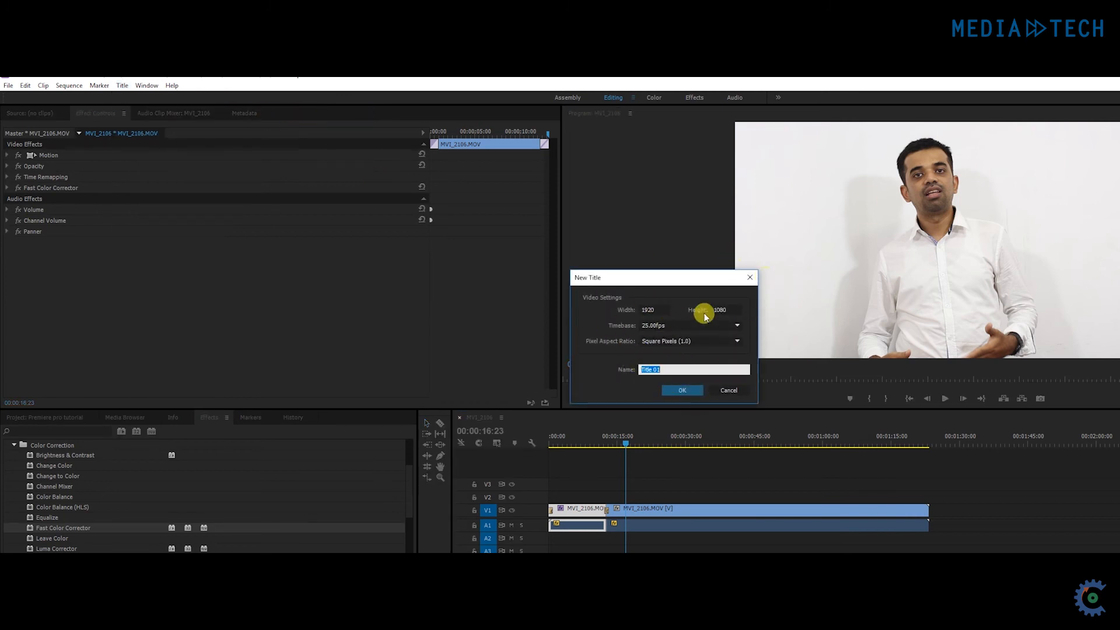
left_click(689, 392)
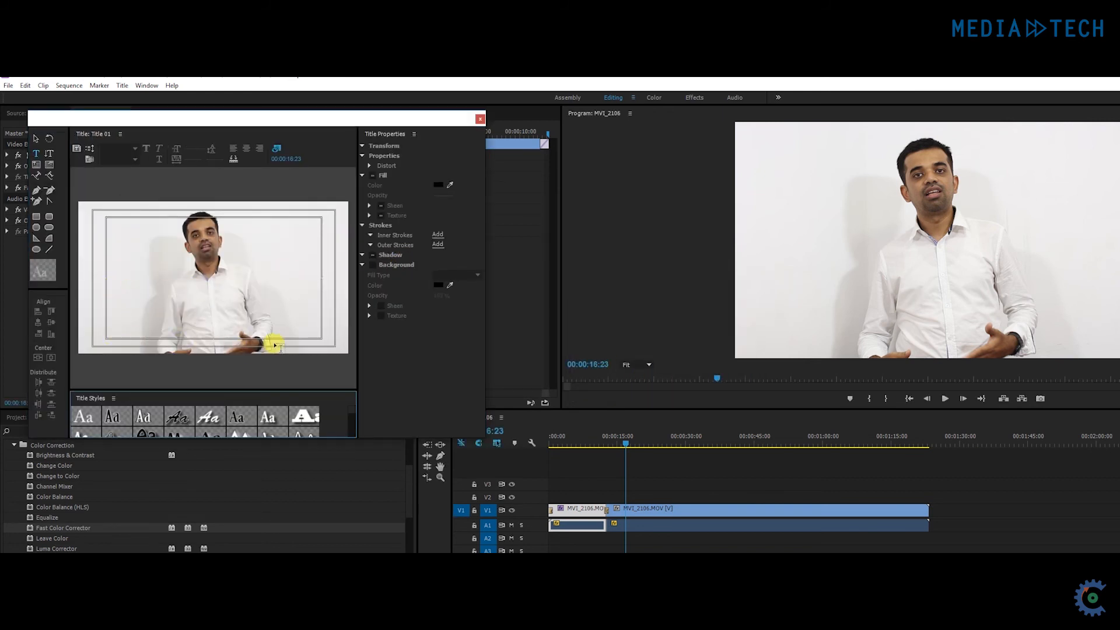
Add a text box about 659 × 175 in the frame's upper right, enter the presenter's name and fill it black (000000)
left_click(264, 224)
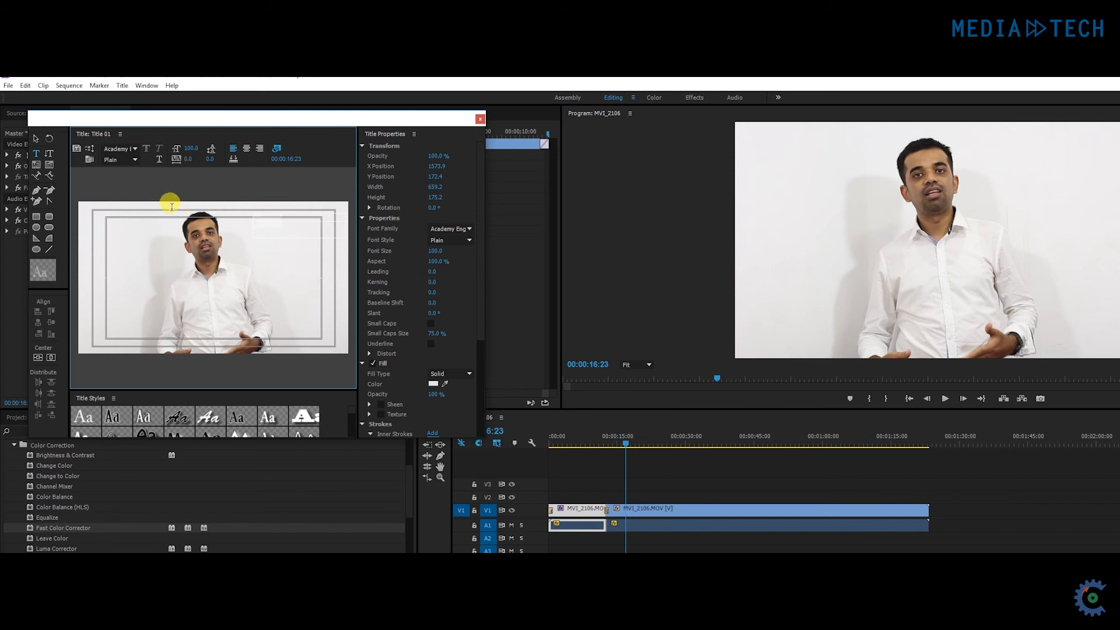
scroll(439, 280, "down", 2)
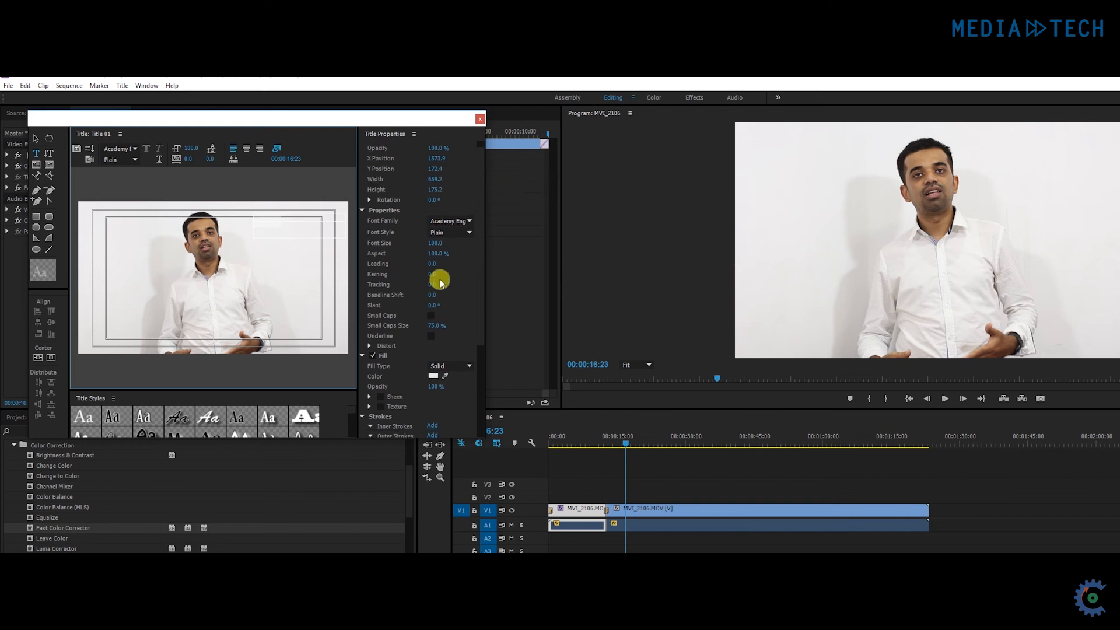
left_click(432, 355)
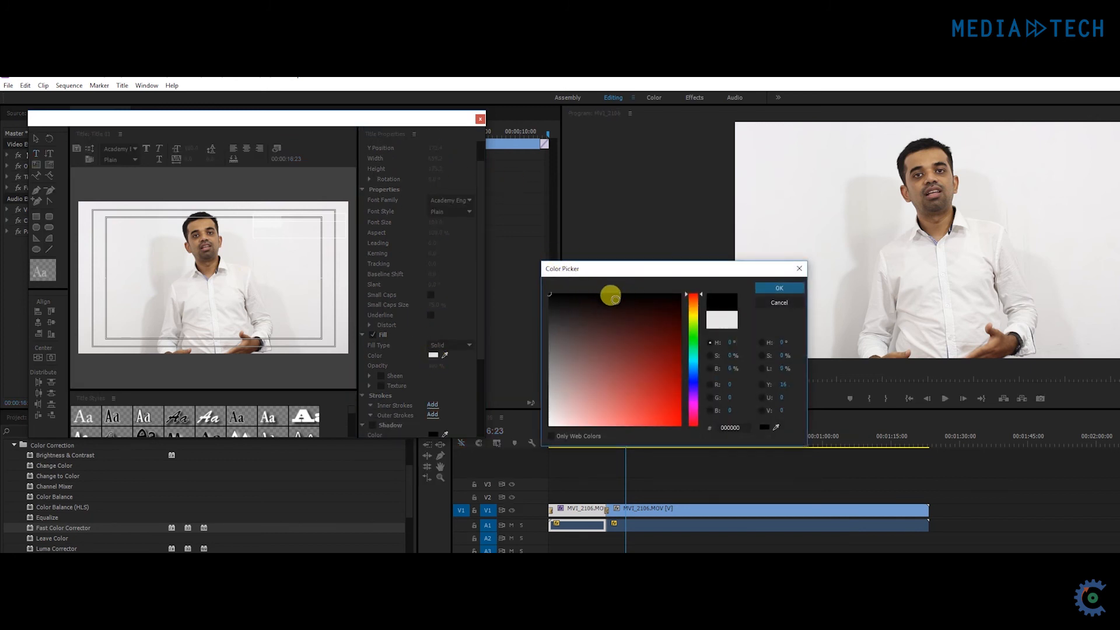
left_click(778, 287)
scroll(460, 370, "down", 3)
left_click(452, 335)
left_click(490, 288)
scroll(438, 396, "down", 3)
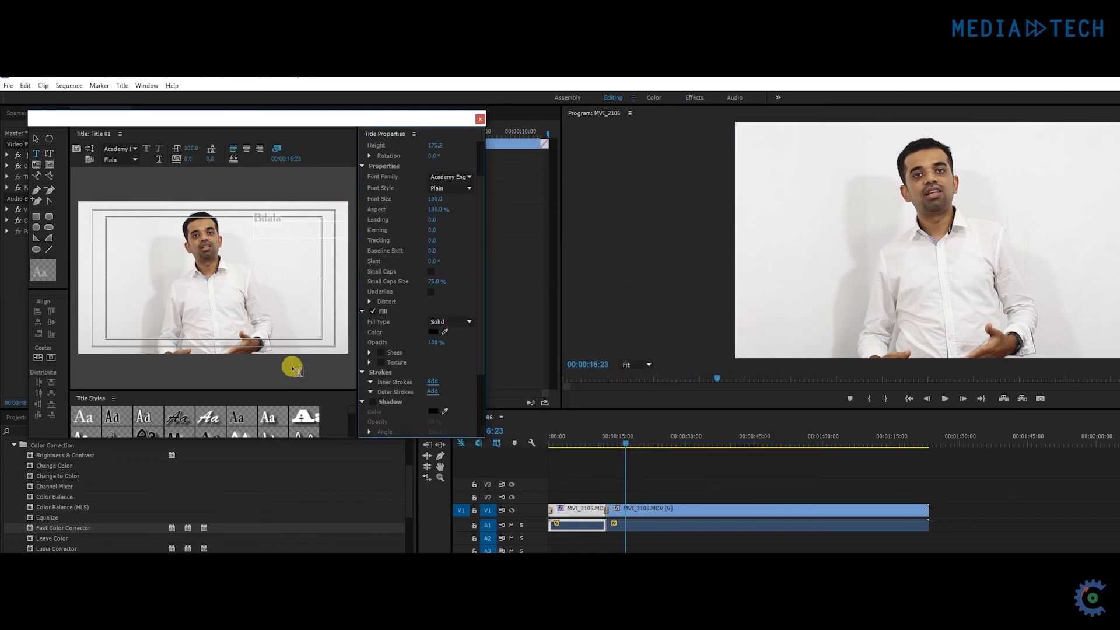
Change the title text's font to Adobe Caslon Regular and remove the extra letter at the end of the name
left_click(264, 218)
left_click(122, 147)
scroll(123, 147, "down", 2)
left_click(283, 219)
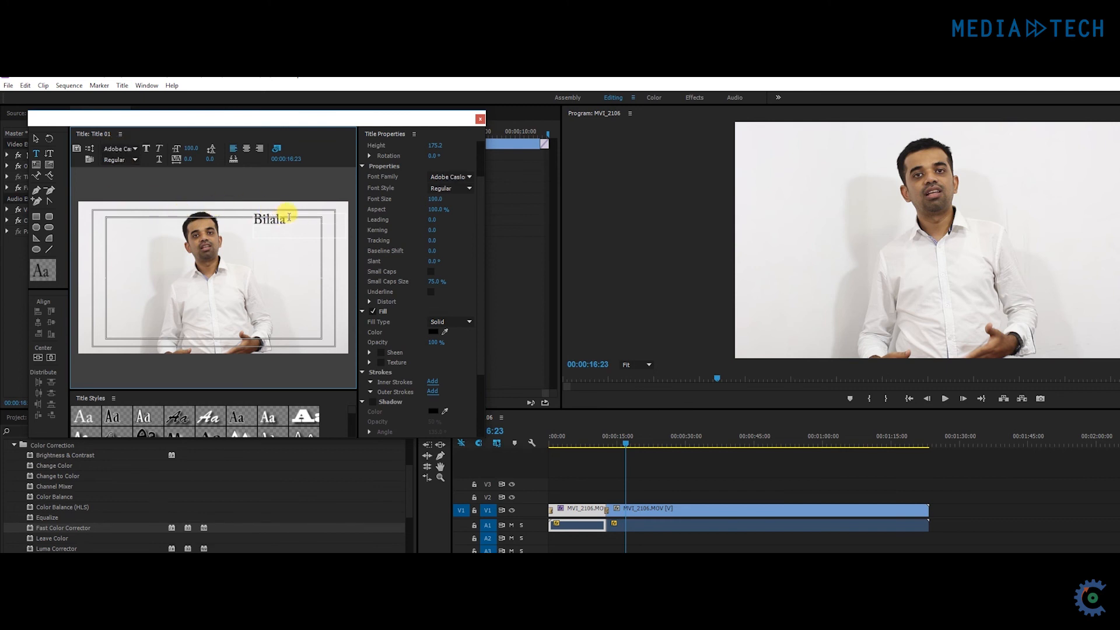
key("BackSpace")
type("l")
Move the name text to the lower right corner of the frame and close the title editor
left_click(35, 138)
left_click_drag(274, 227, 285, 312)
left_click(336, 292)
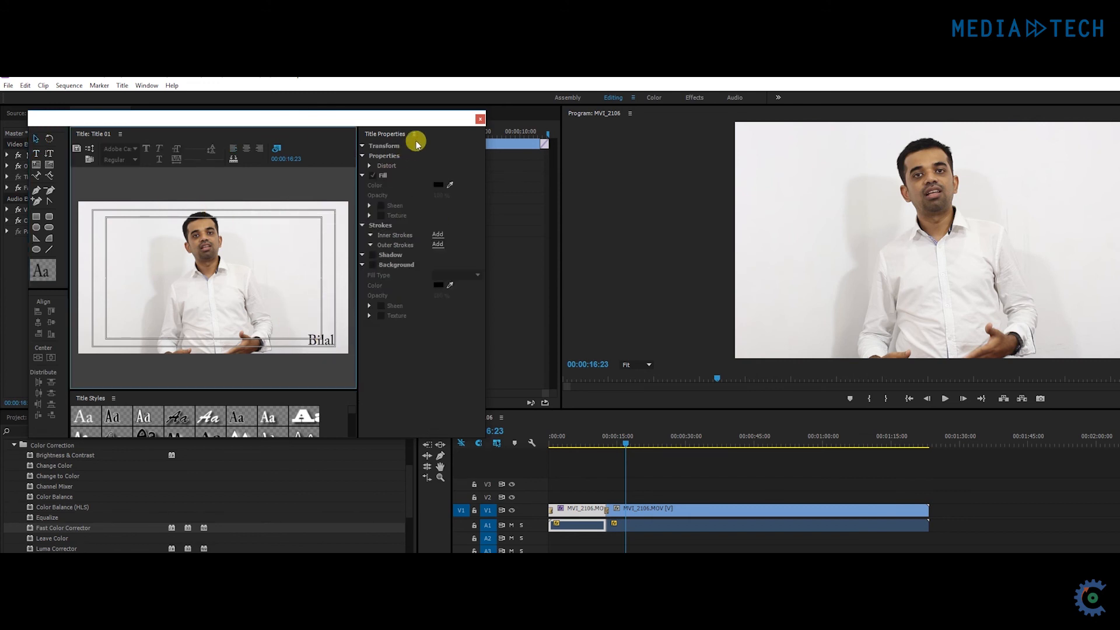
left_click(480, 120)
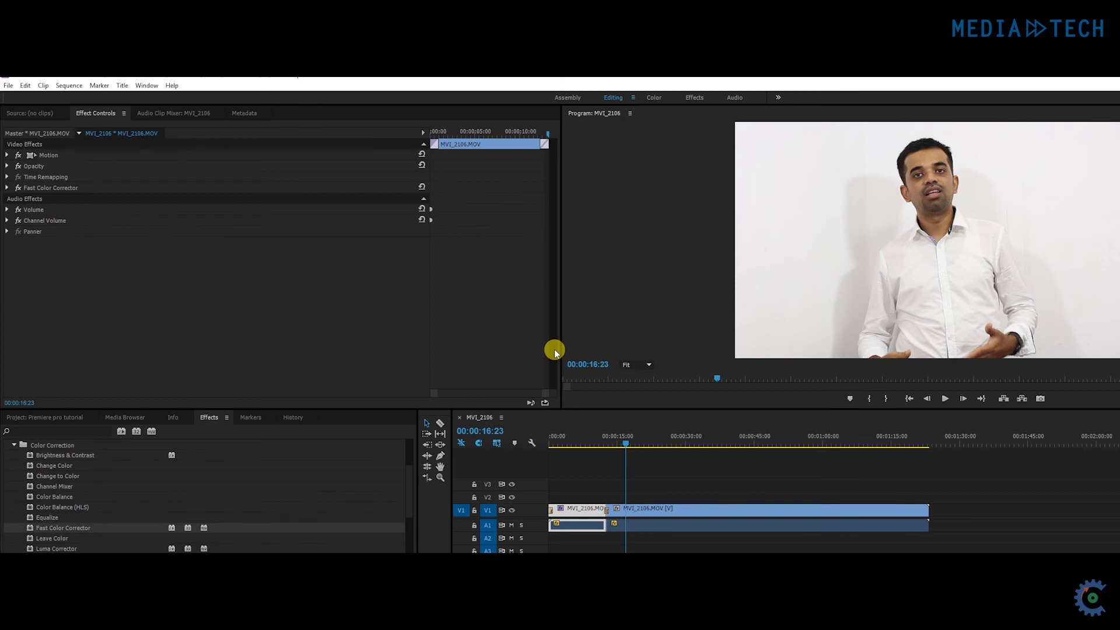
Place Title 01 from the project media on track V2 at about 00:00:06:23 over the first clip and play it back
left_click(64, 417)
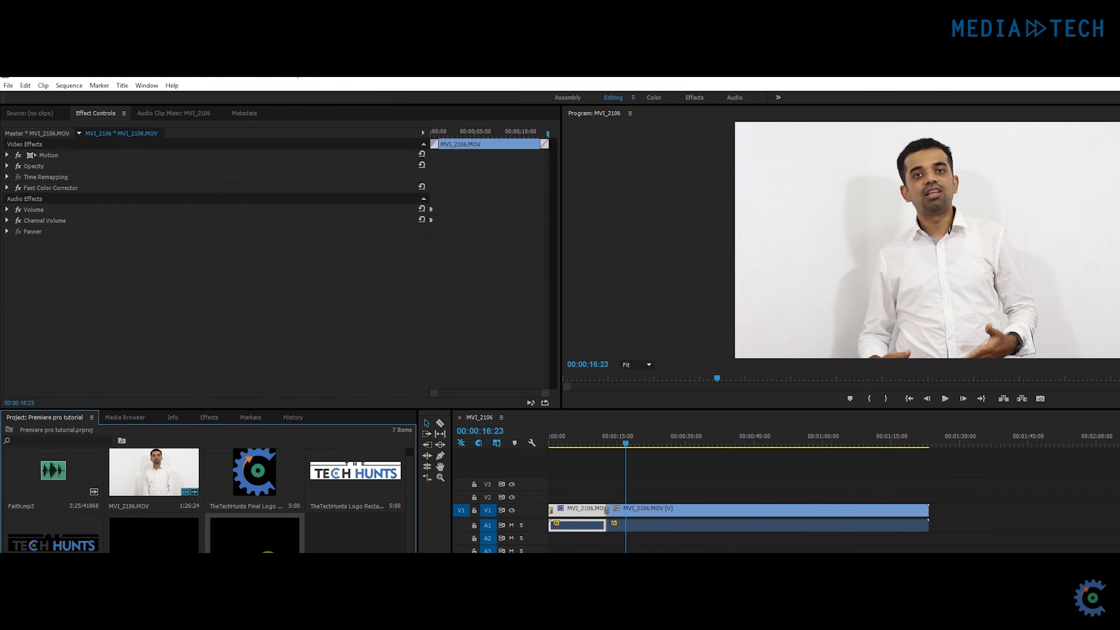
left_click(266, 561)
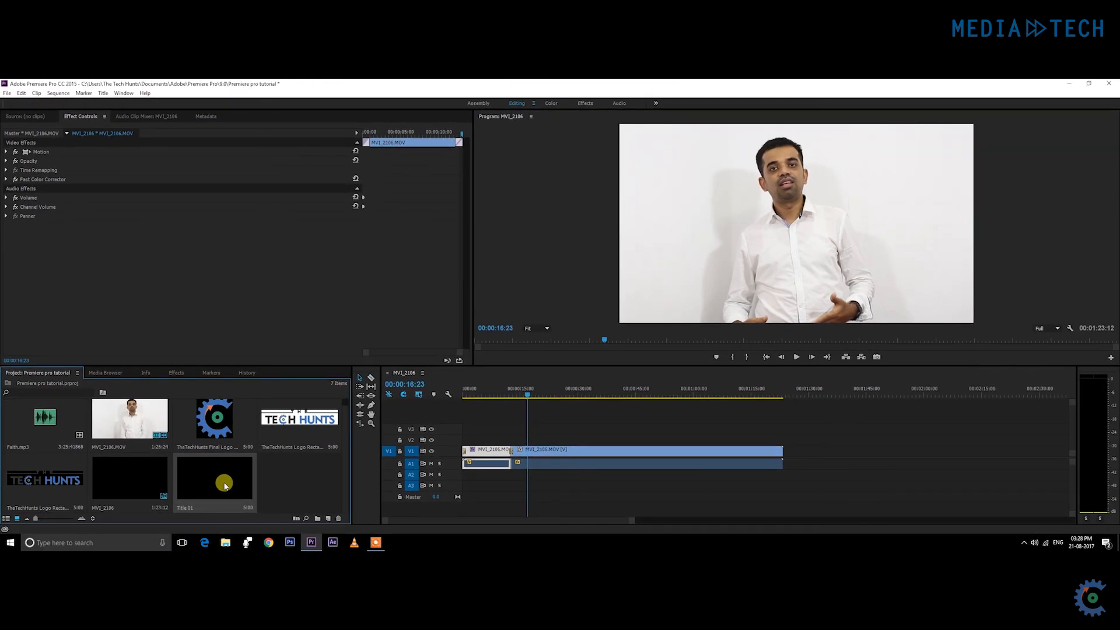
left_click_drag(531, 392, 488, 398)
left_click(221, 485)
left_click_drag(563, 496, 489, 442)
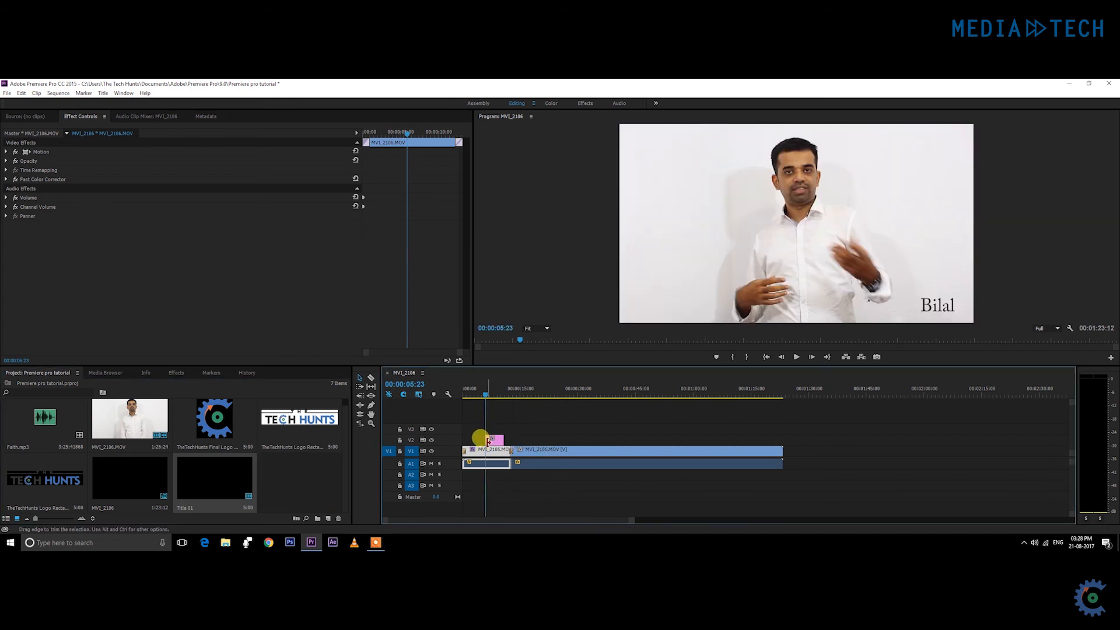
key("space")
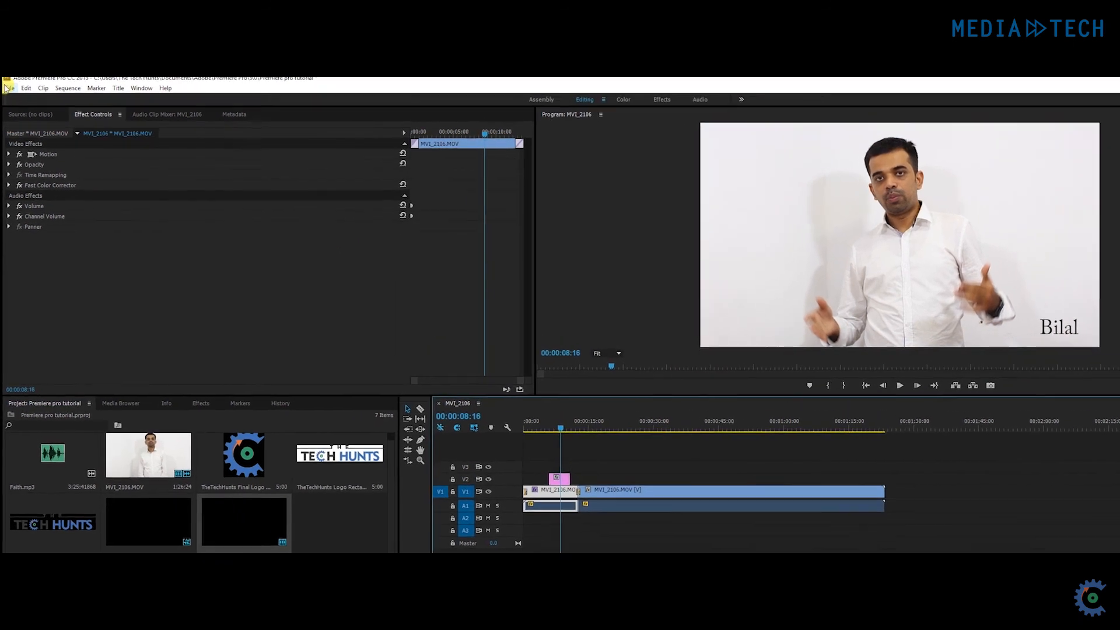
Open the media export settings for the sequence with the H.264 format and the Match Source - High bitrate preset
left_click(7, 88)
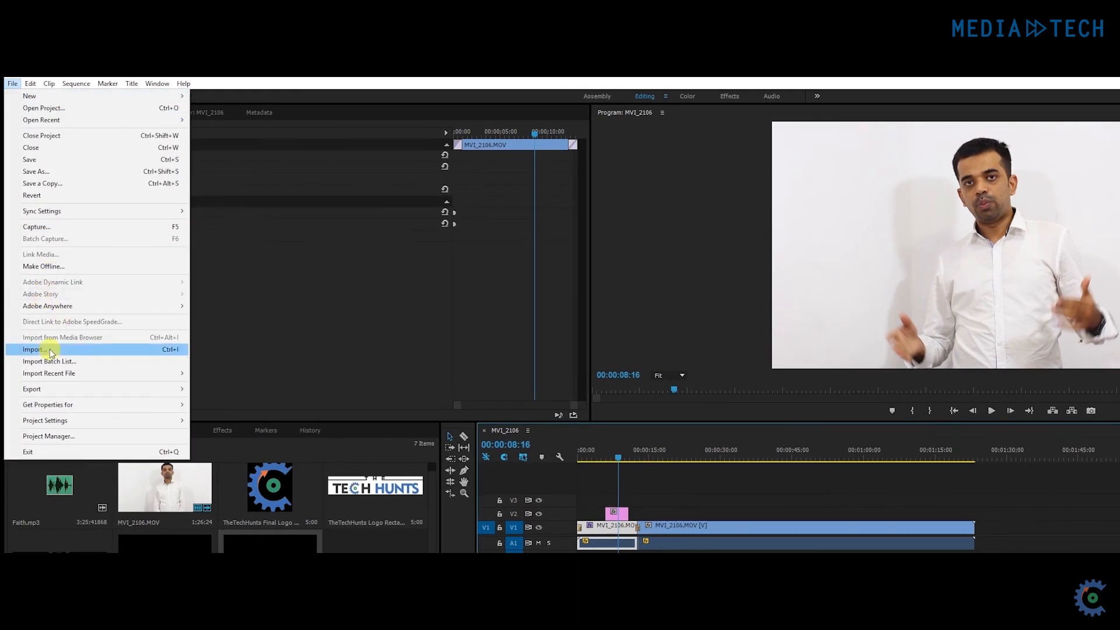
mouse_move(50, 389)
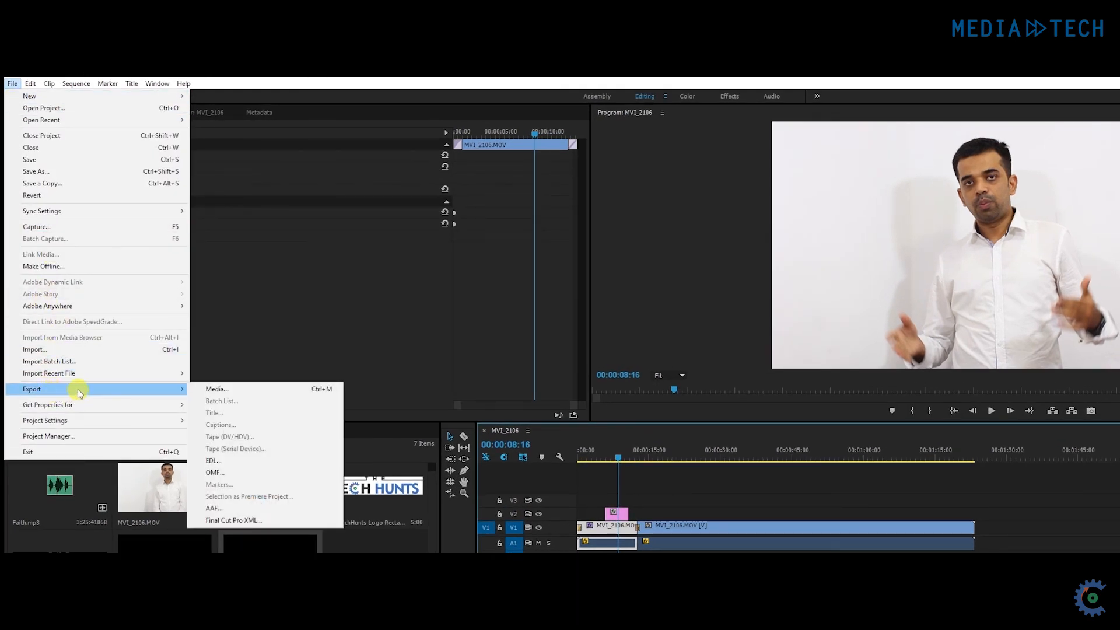
left_click(214, 389)
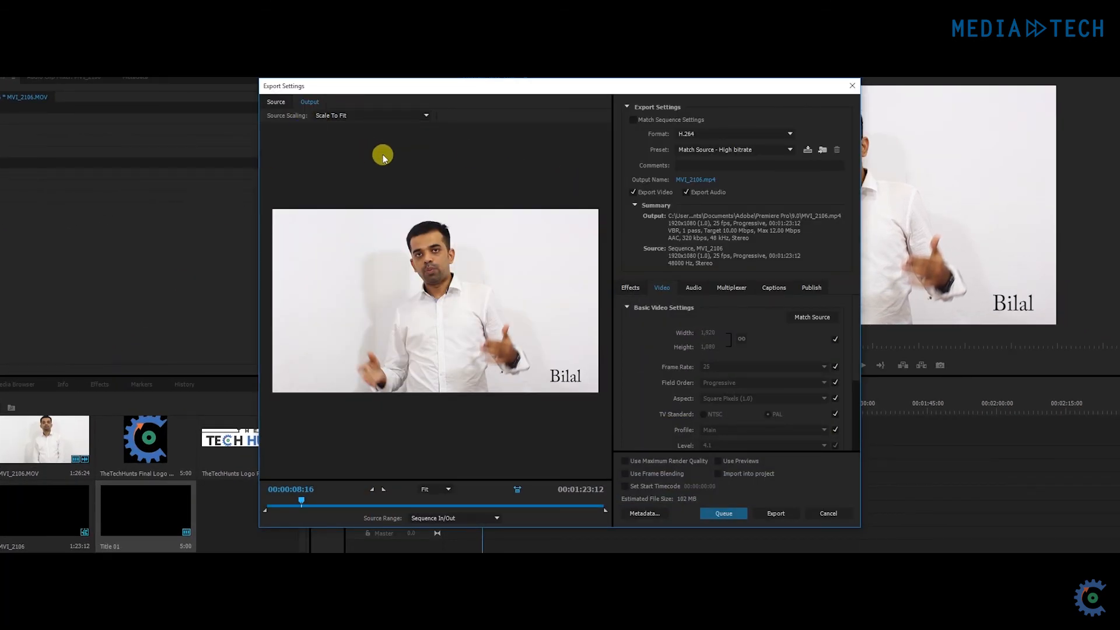
left_click(788, 136)
left_click(772, 153)
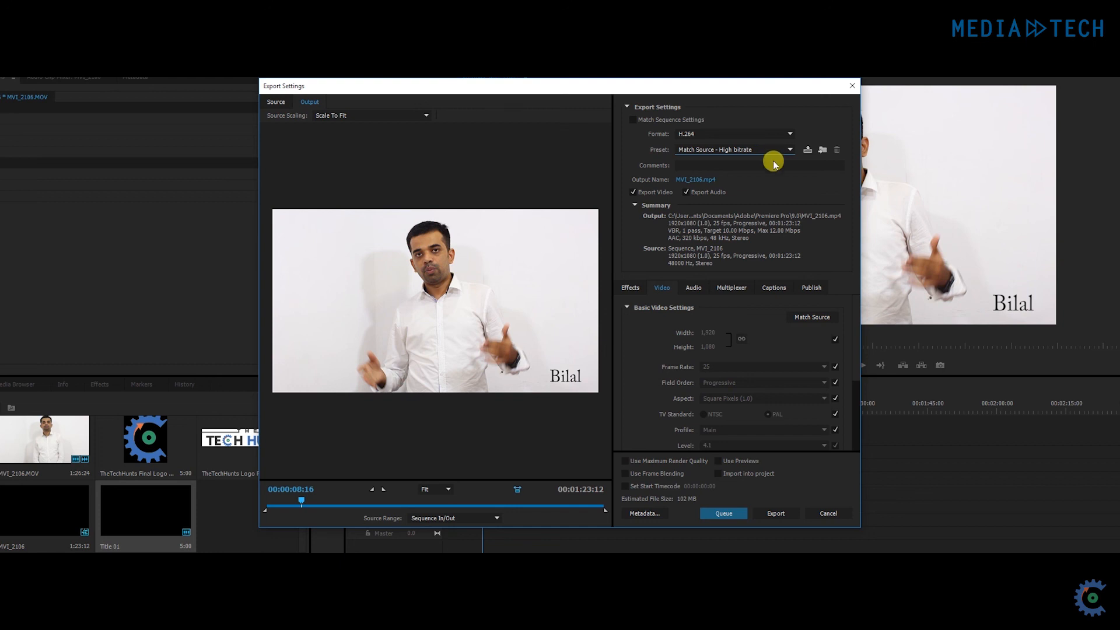
Name the export output file Premiere pro cc 2015 tutorial in the 9.0 folder
left_click(695, 179)
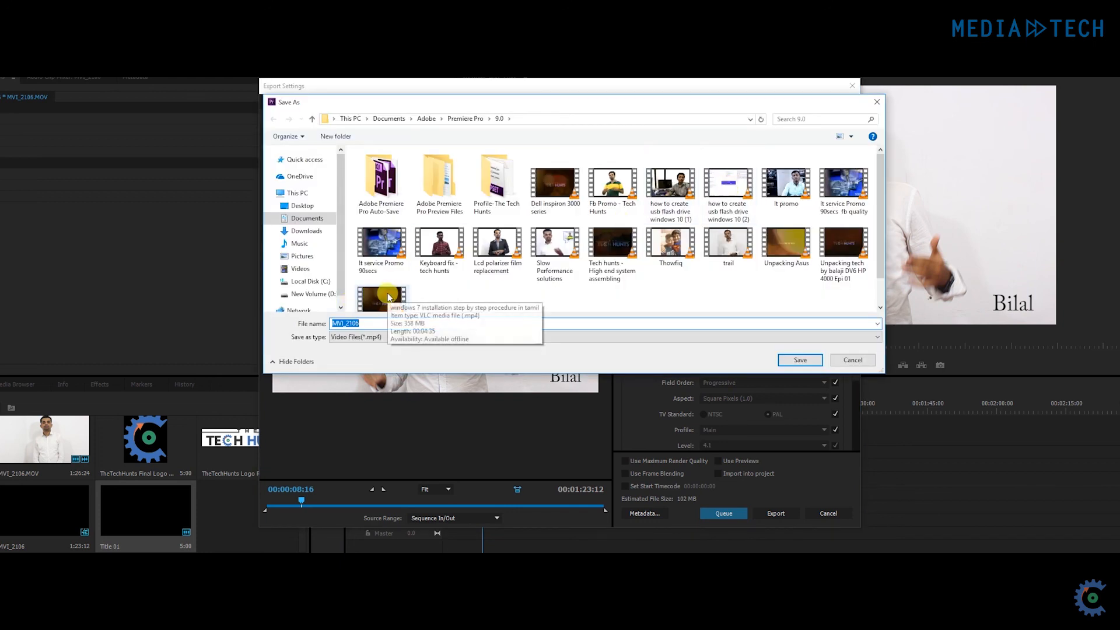
type("Prem")
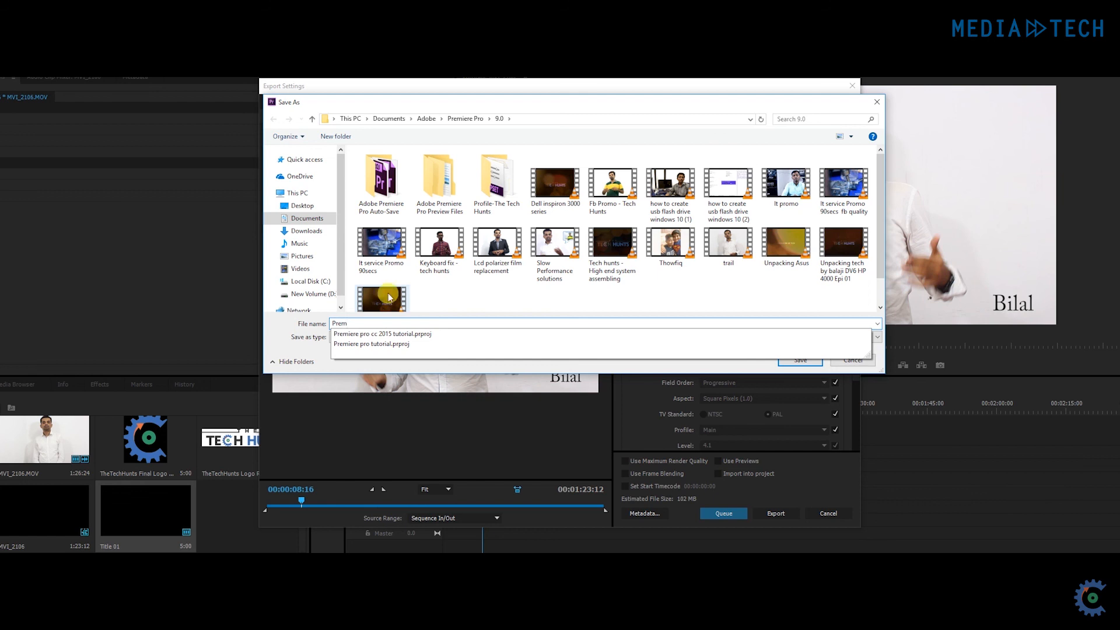
left_click(382, 333)
key("Return")
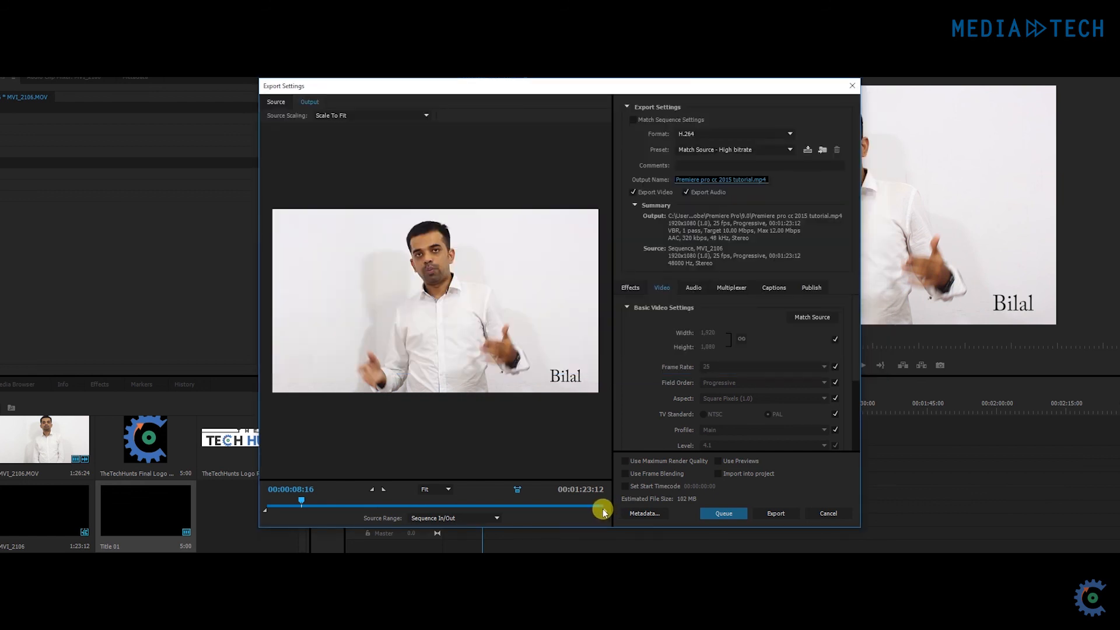
Try a shorter export range, set its end point to about 00:01:22:21 and export the video
left_click(596, 505)
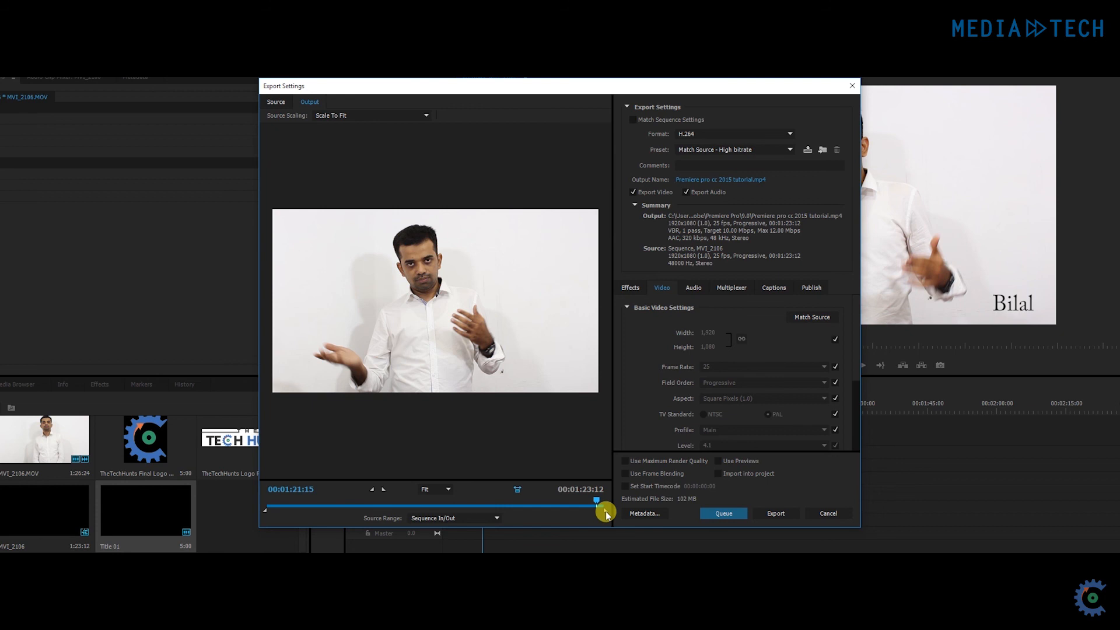
left_click_drag(606, 510, 425, 511)
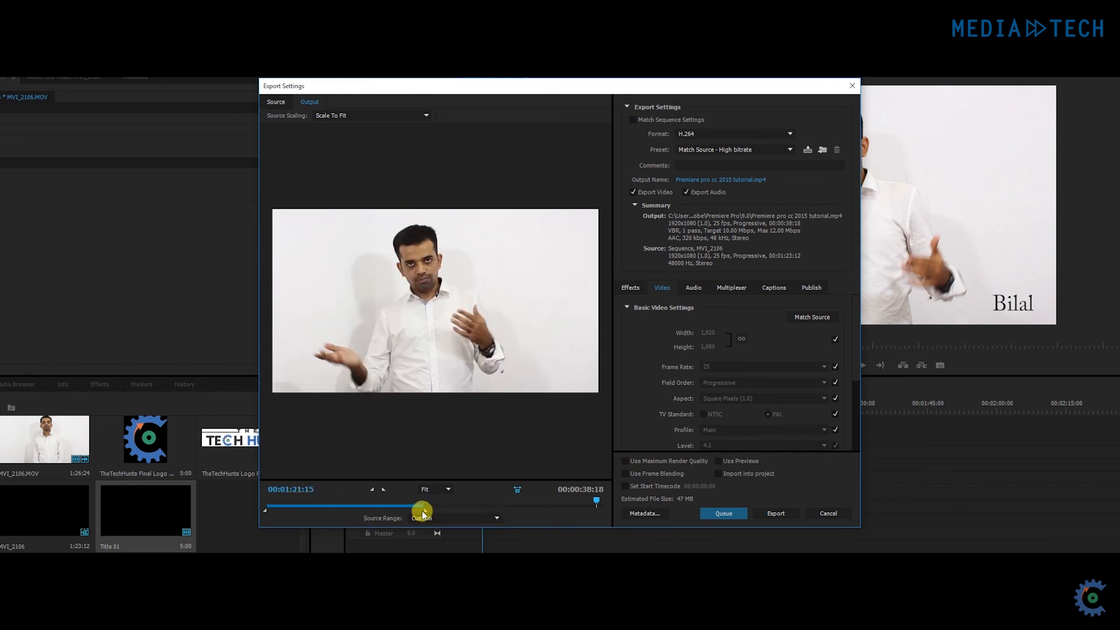
left_click_drag(594, 505, 603, 505)
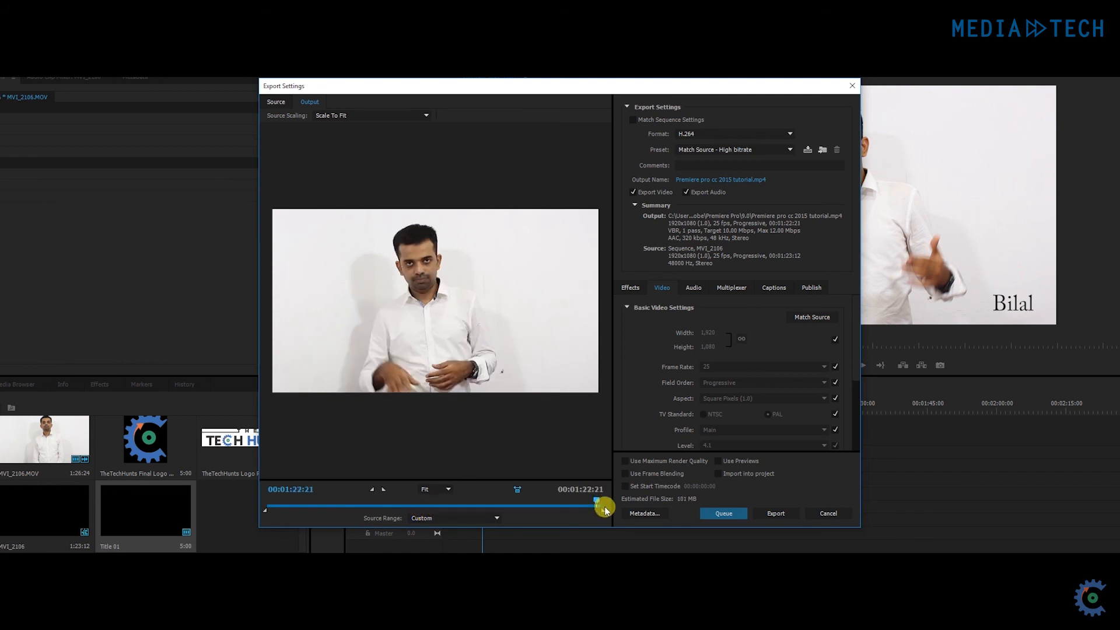
left_click(780, 513)
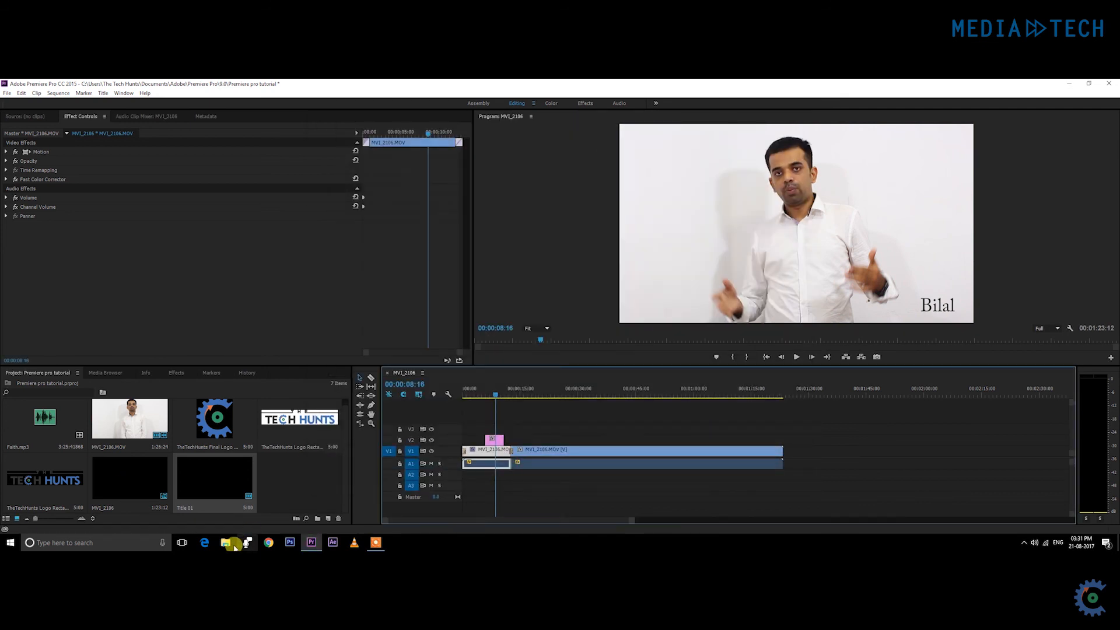
Switch to File Explorer, play the exported Premiere pro cc 2015 tutorial video in VLC, turn its volume down and close the player
left_click(225, 542)
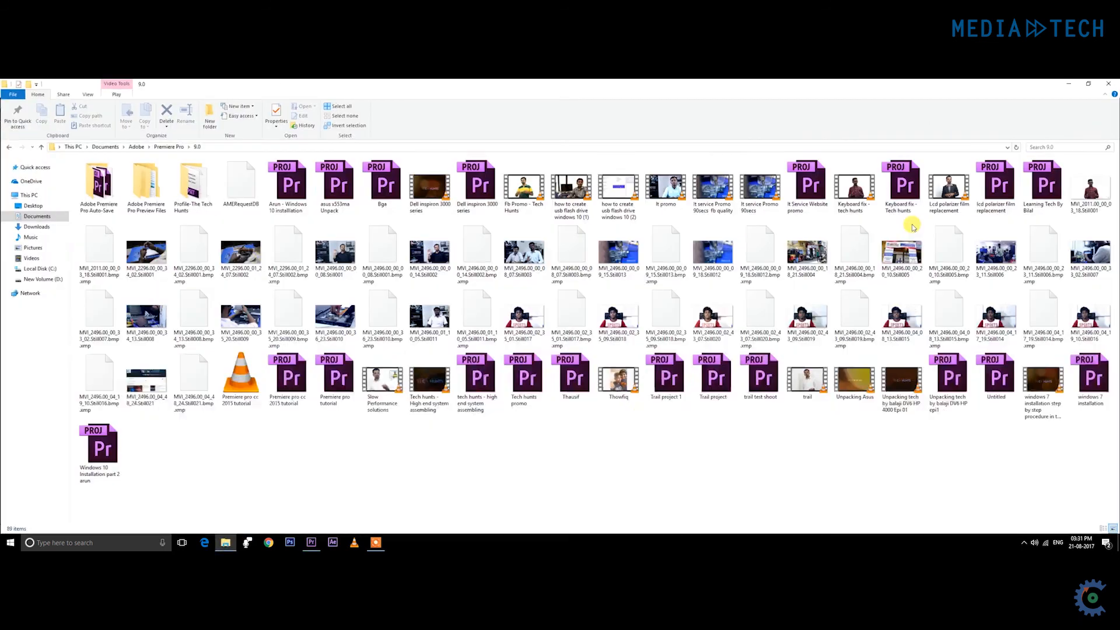
double_click(240, 385)
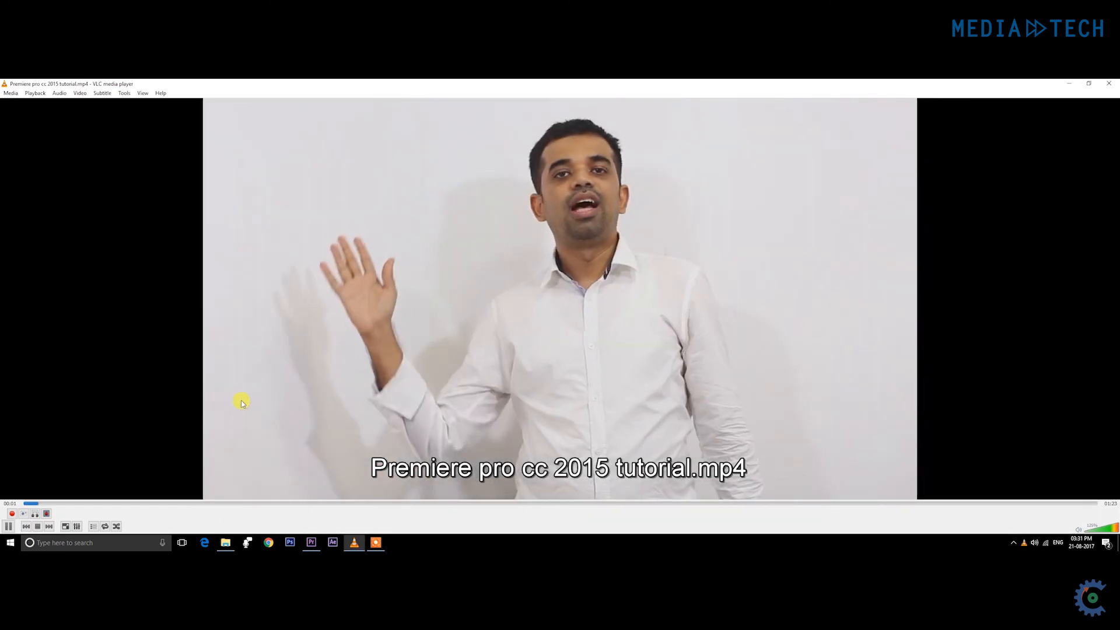
key("shift+Right")
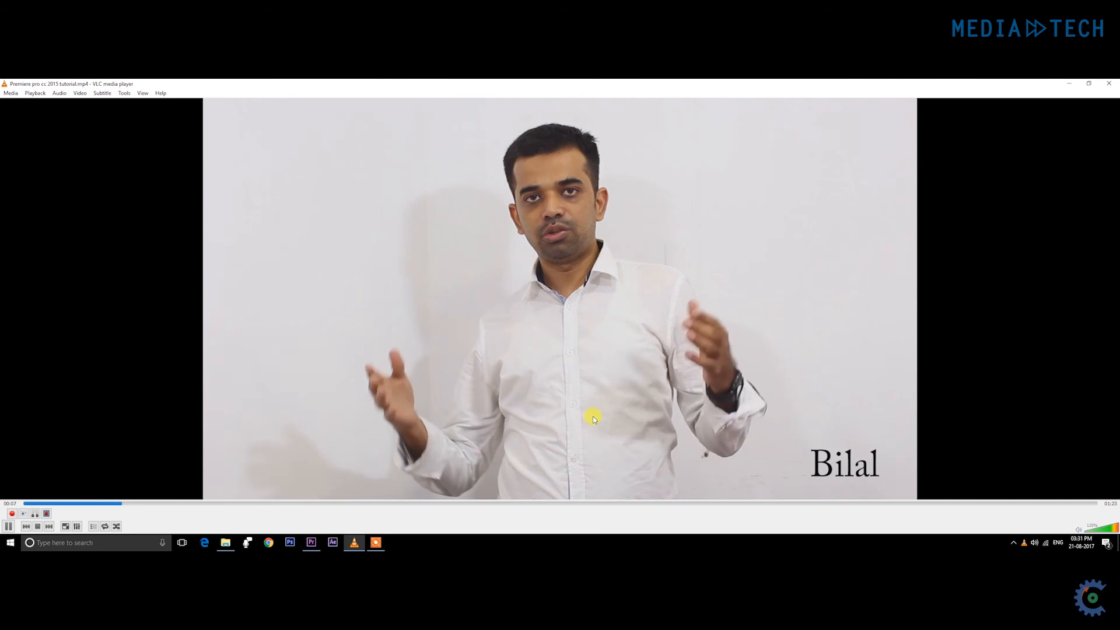
scroll(634, 341, "down", 20)
scroll(634, 341, "down", 2)
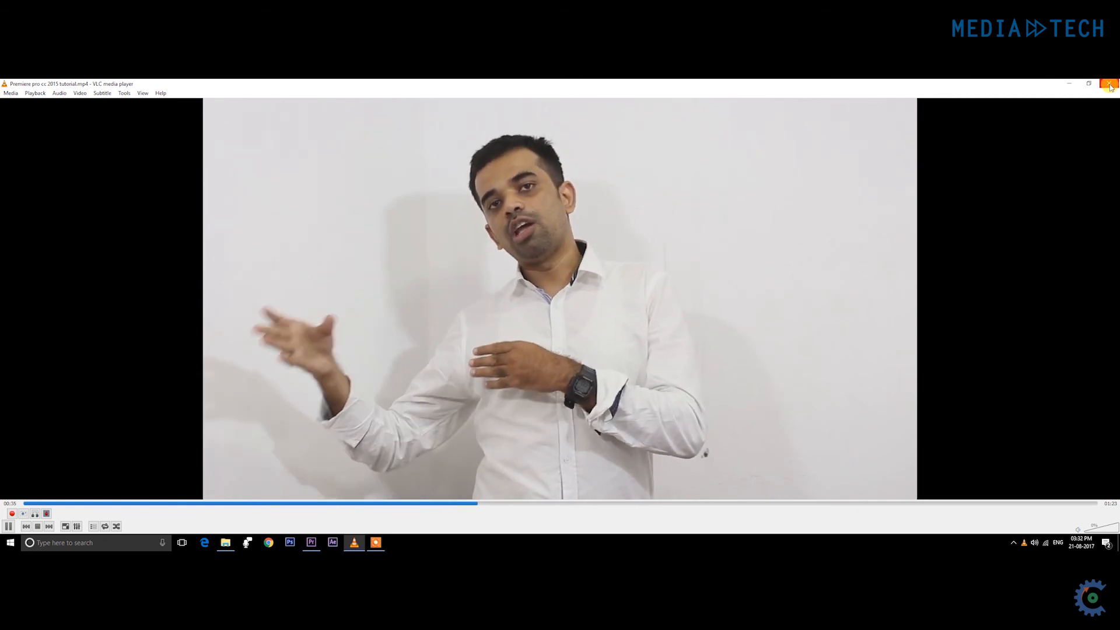
left_click(1110, 87)
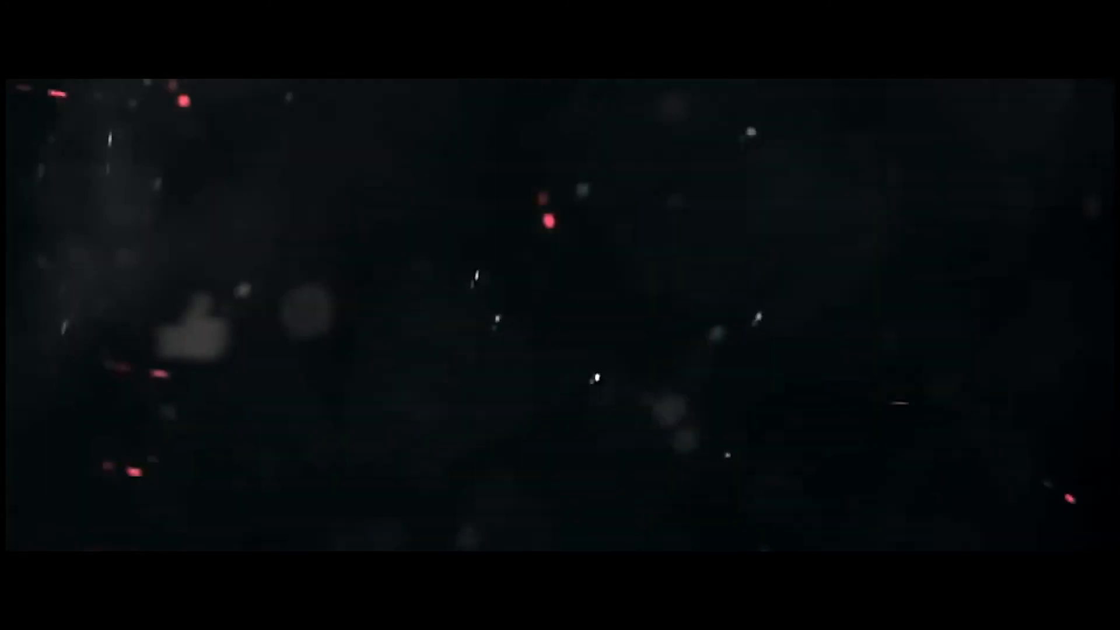